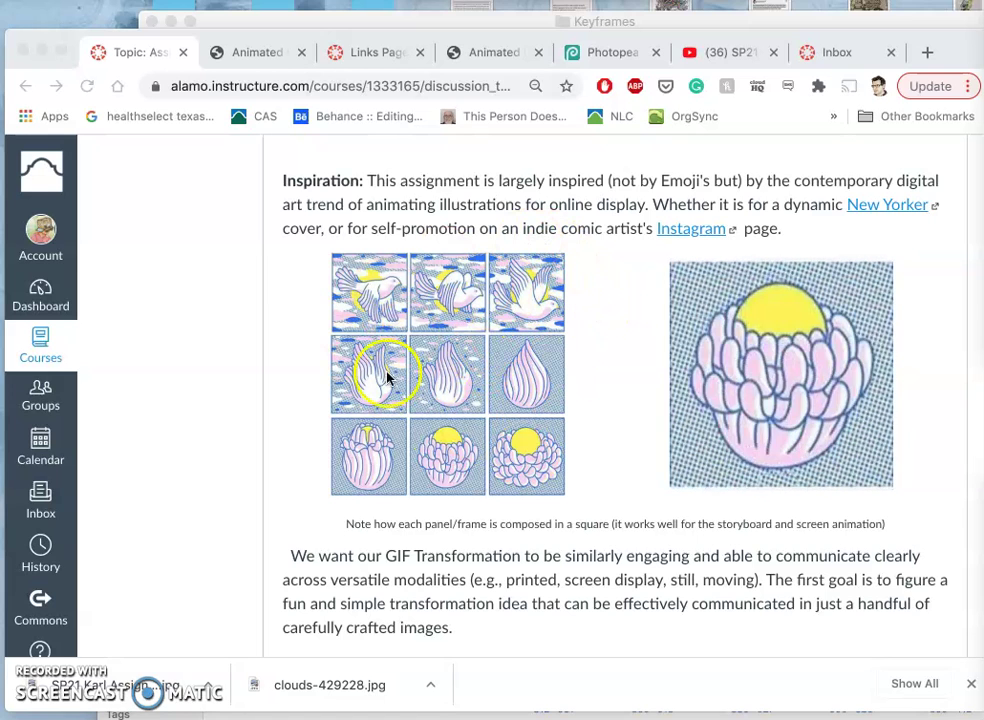
Look over the Keyframes folder window, then return to the assignment page in the browser
mouse_move(253, 25)
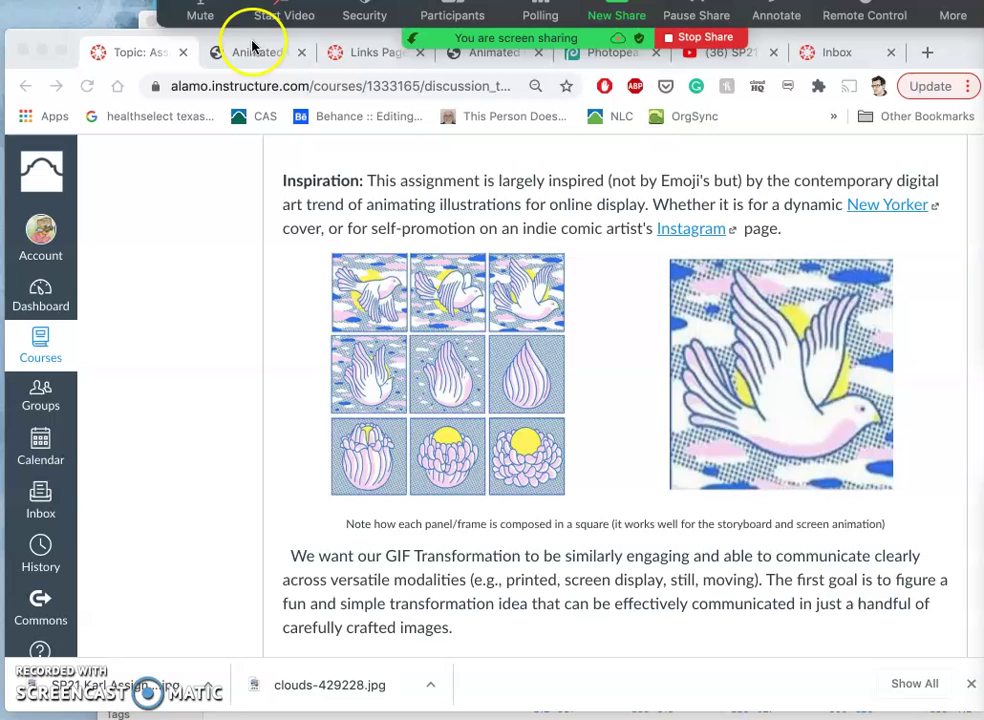
click(142, 22)
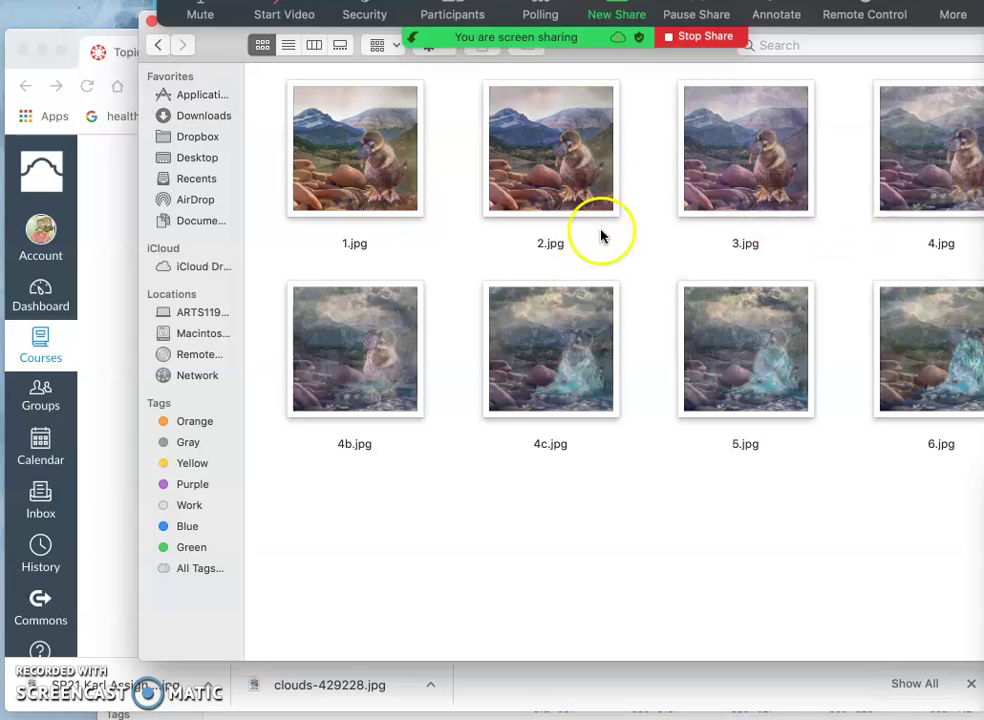
click(105, 449)
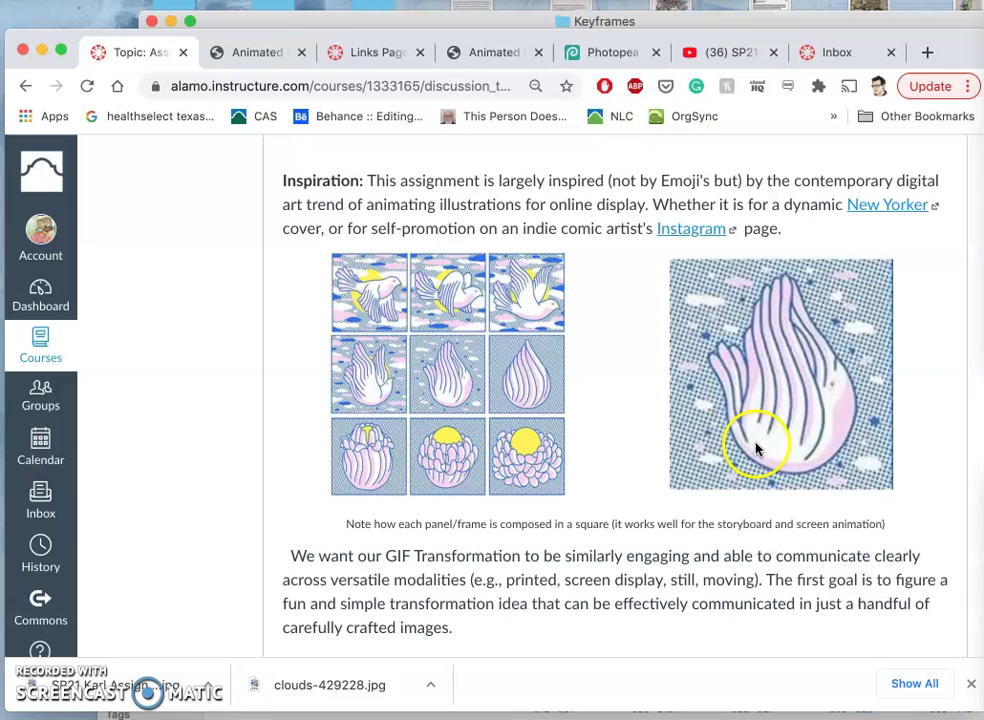
scroll(507, 522, down, 3)
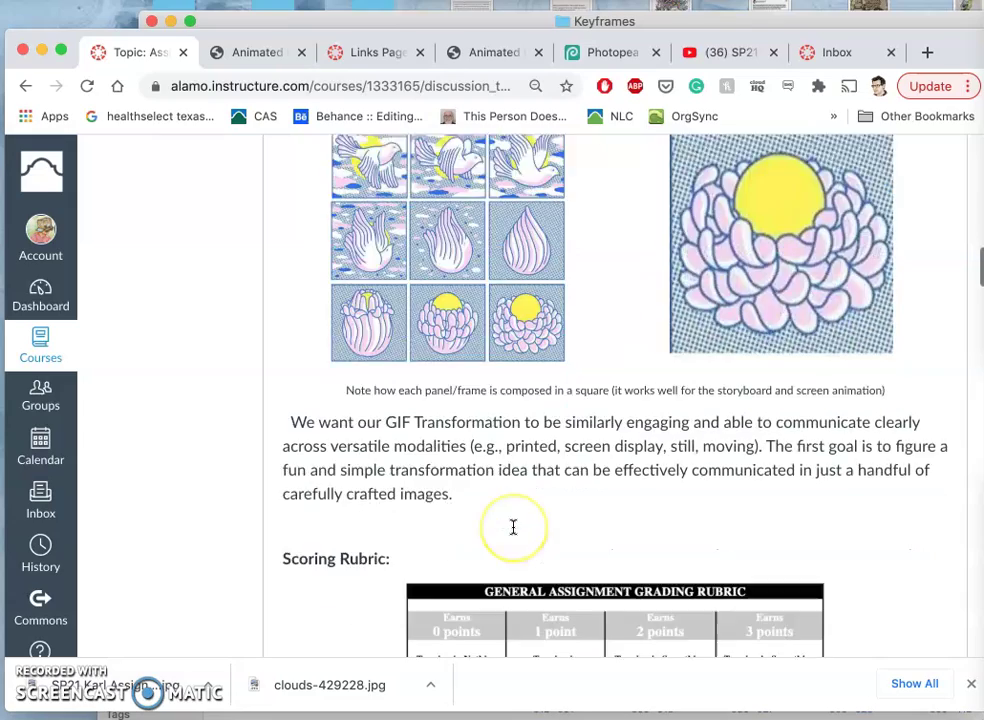
scroll(512, 527, up, 6)
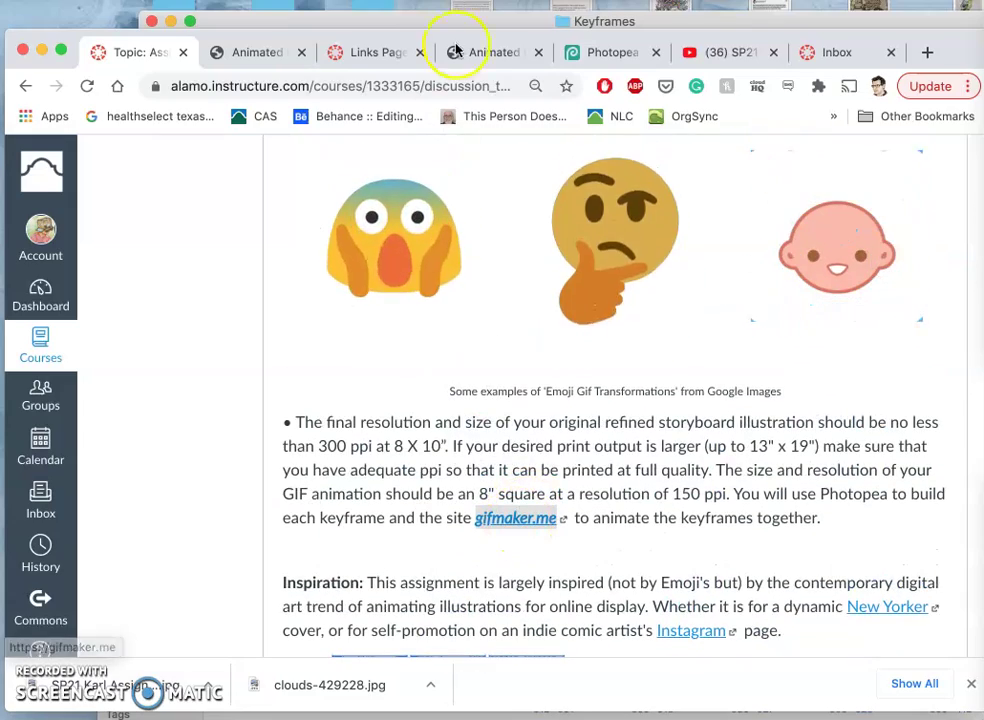
Switch to the gifmaker.me page, glancing at the Keyframes folder once more
click(268, 53)
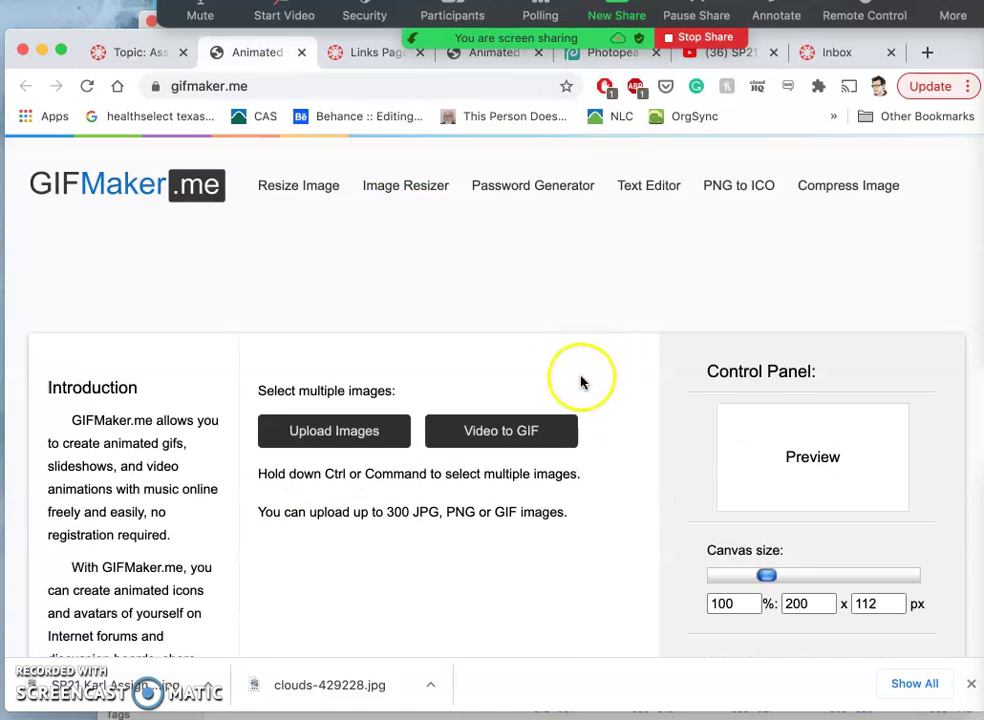
scroll(582, 380, down, 4)
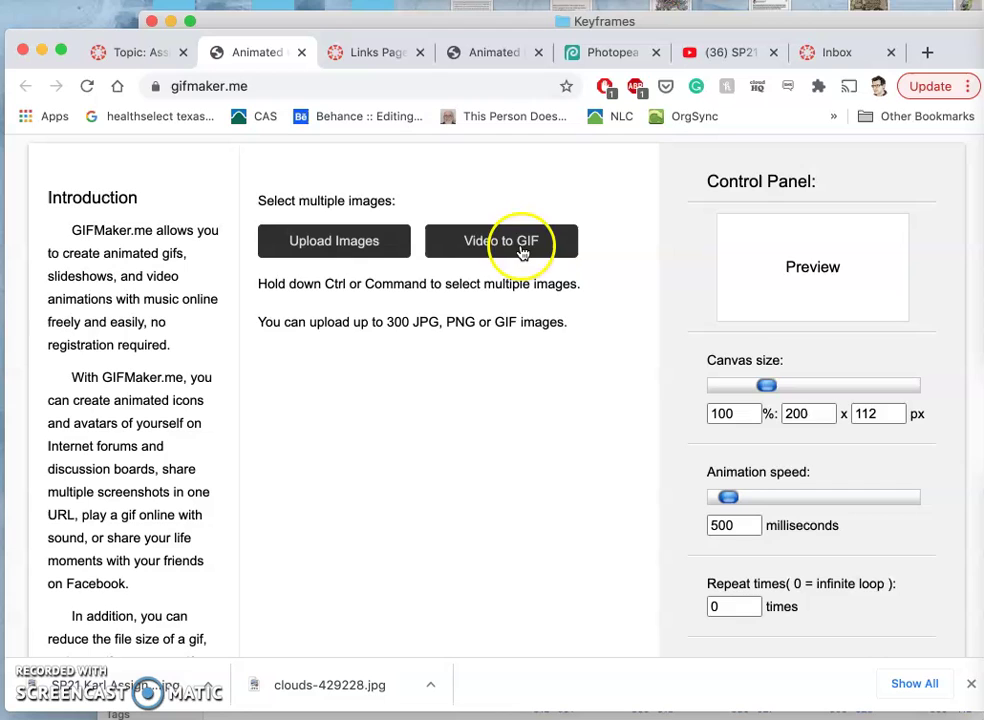
click(360, 22)
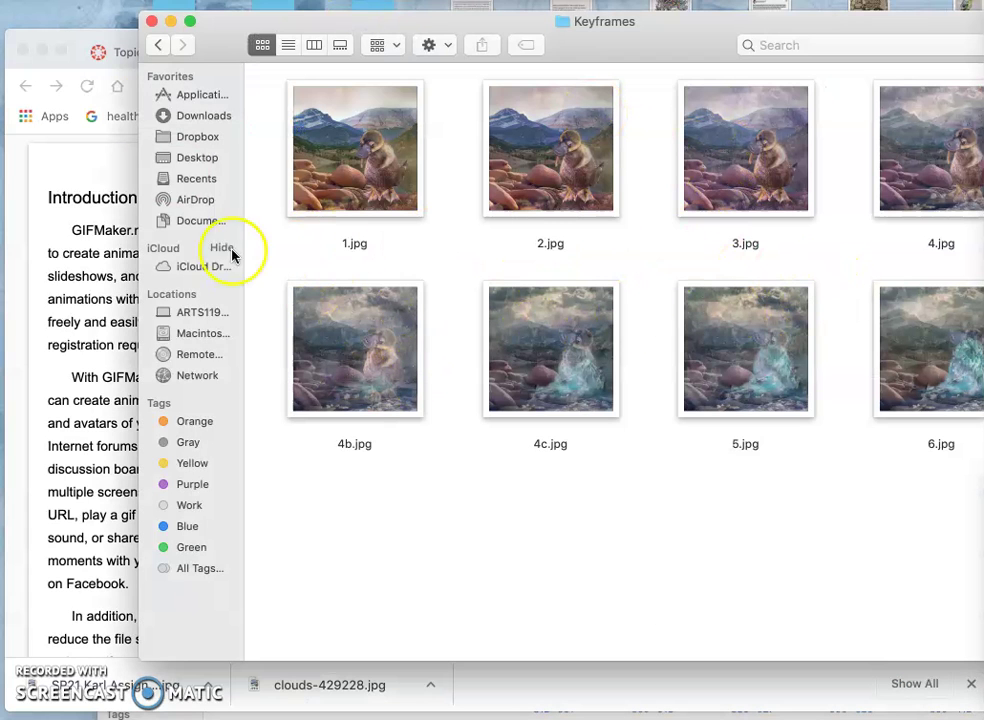
click(121, 38)
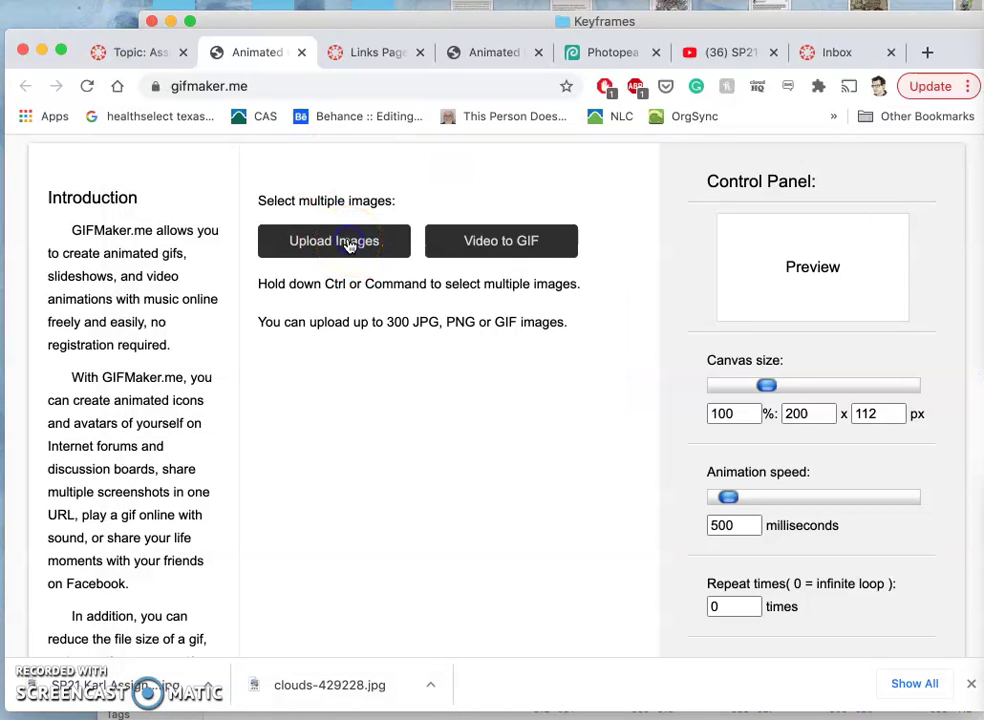
Start an image upload and browse to SP21 DIGITAL ART I > Assignment #5 > Keyframes
click(349, 246)
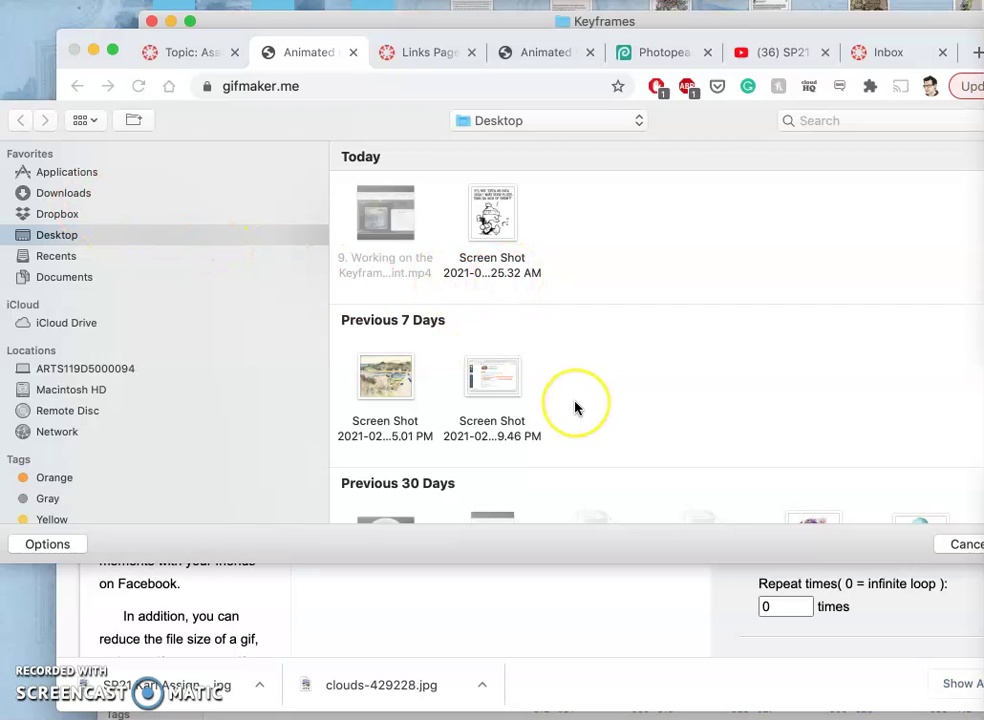
scroll(575, 406, down, 10)
scroll(575, 406, up, 10)
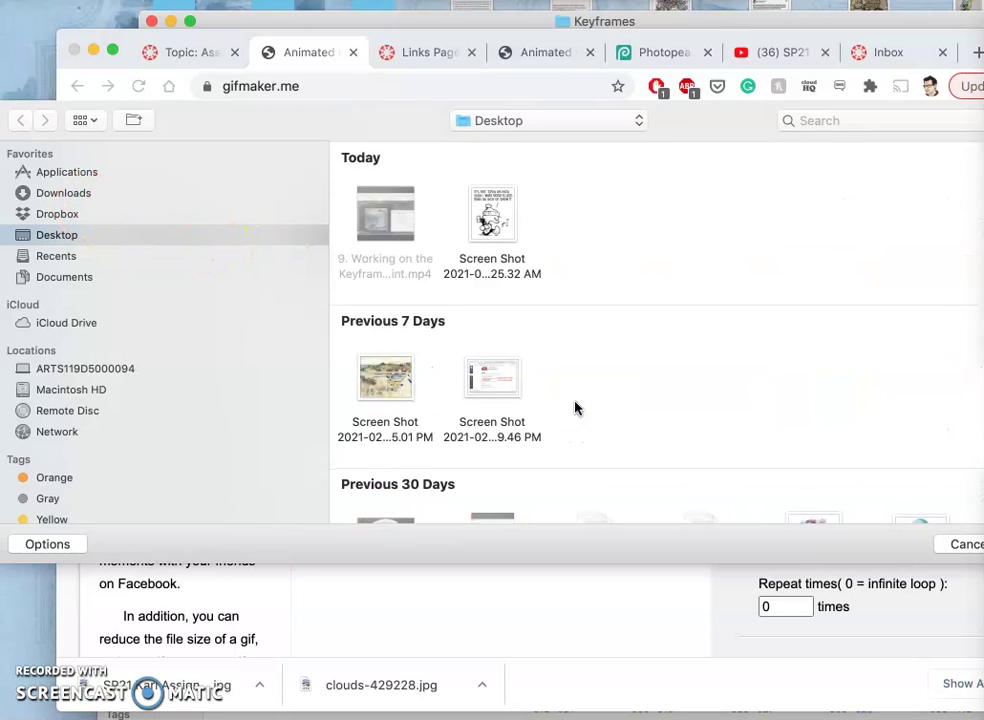
click(500, 121)
click(92, 121)
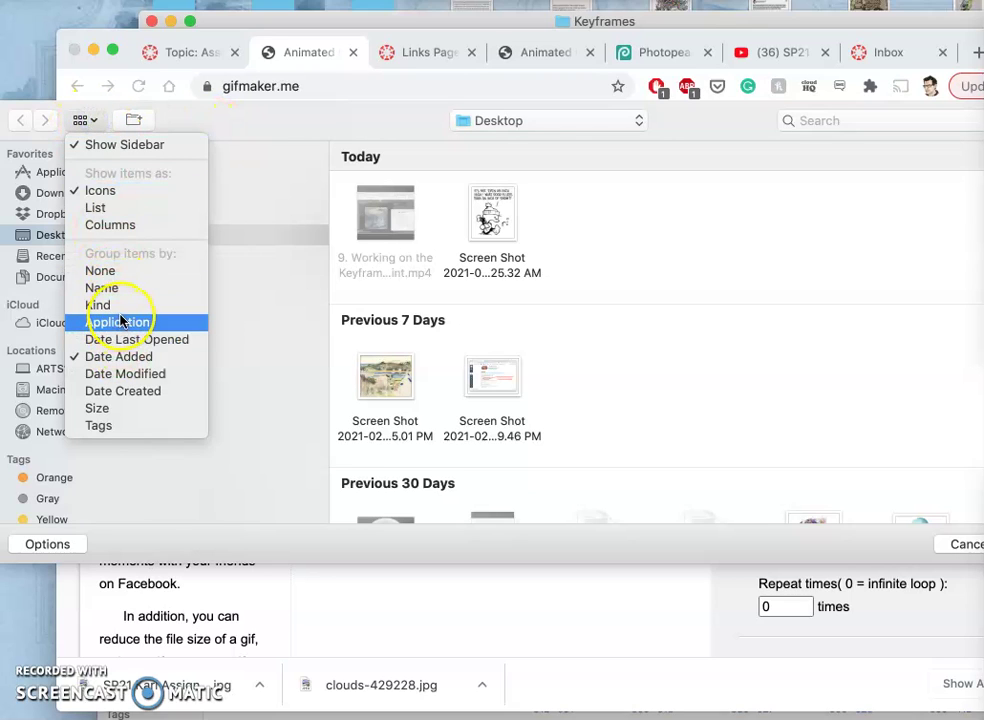
click(110, 373)
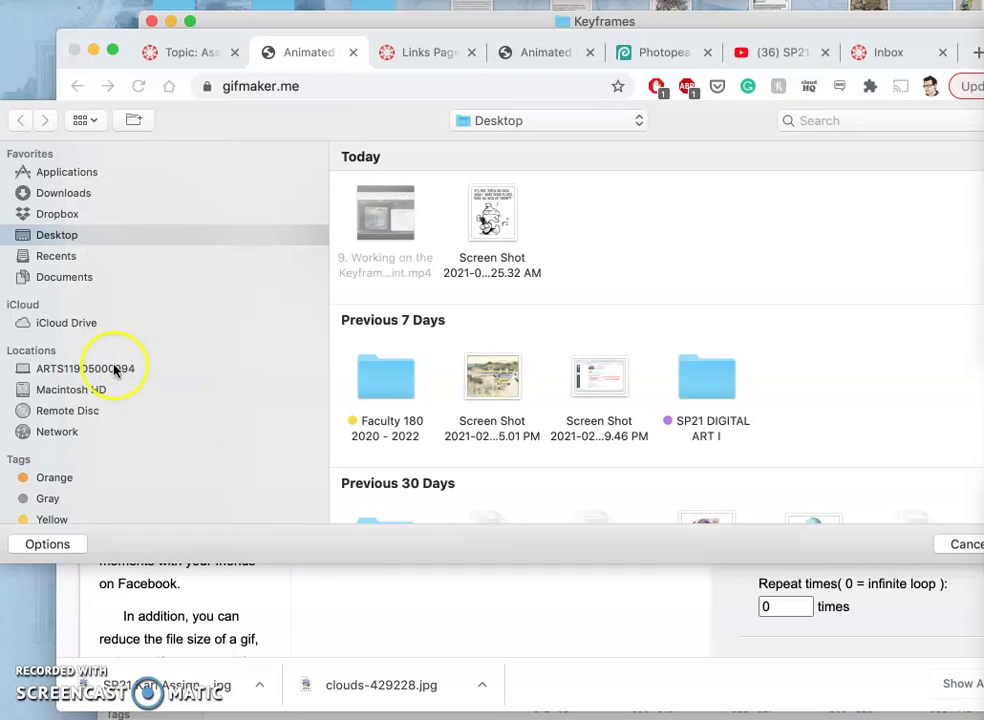
double_click(706, 378)
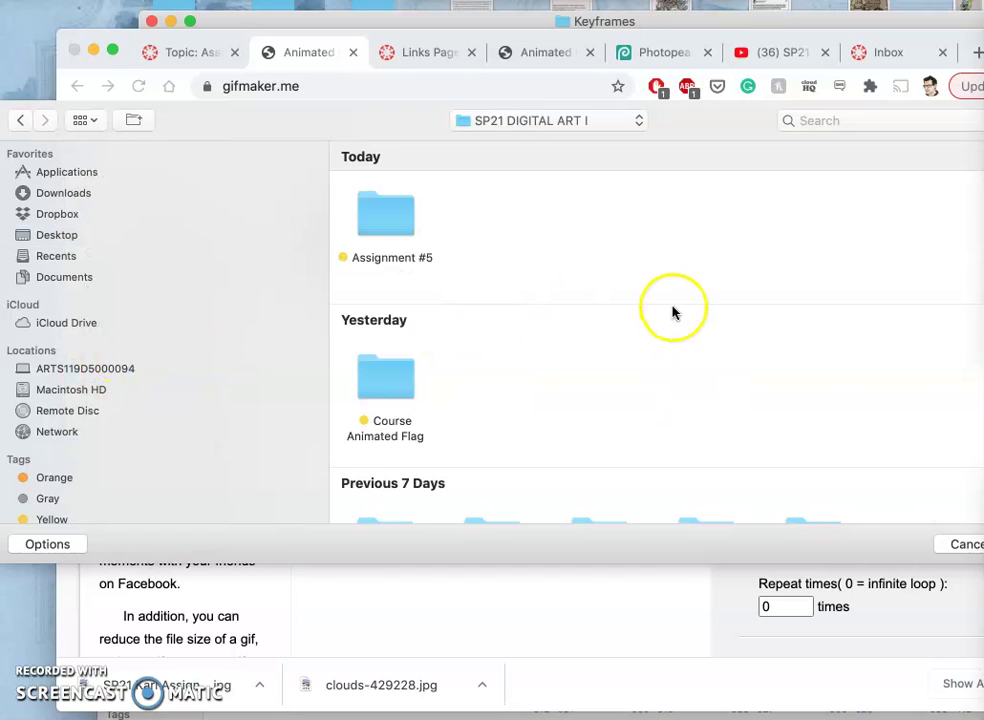
double_click(400, 228)
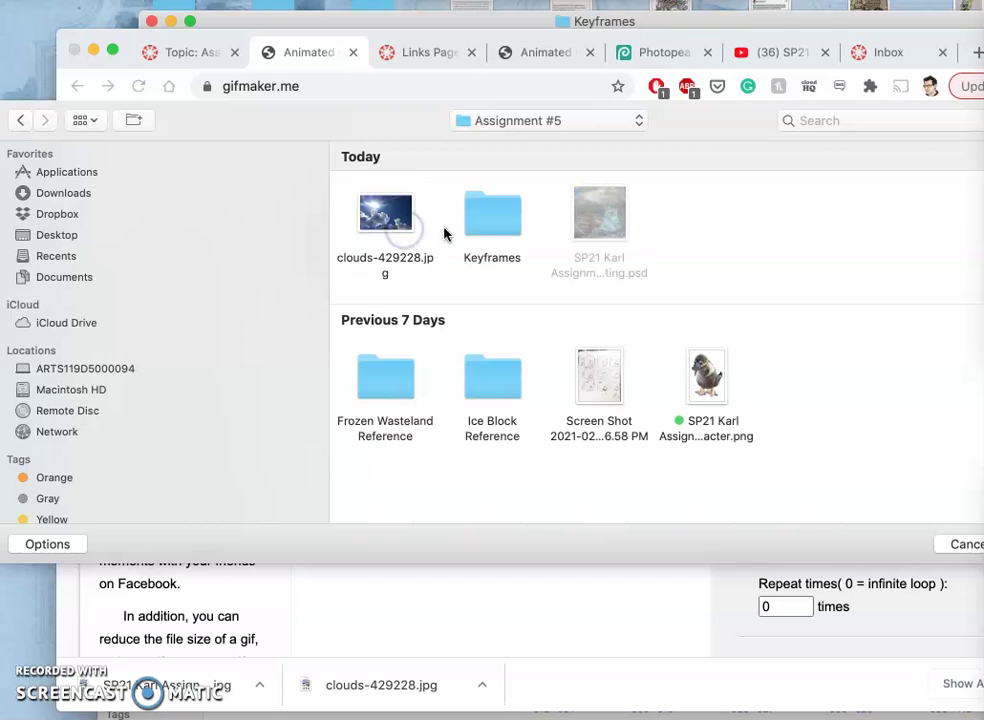
click(486, 221)
double_click(486, 221)
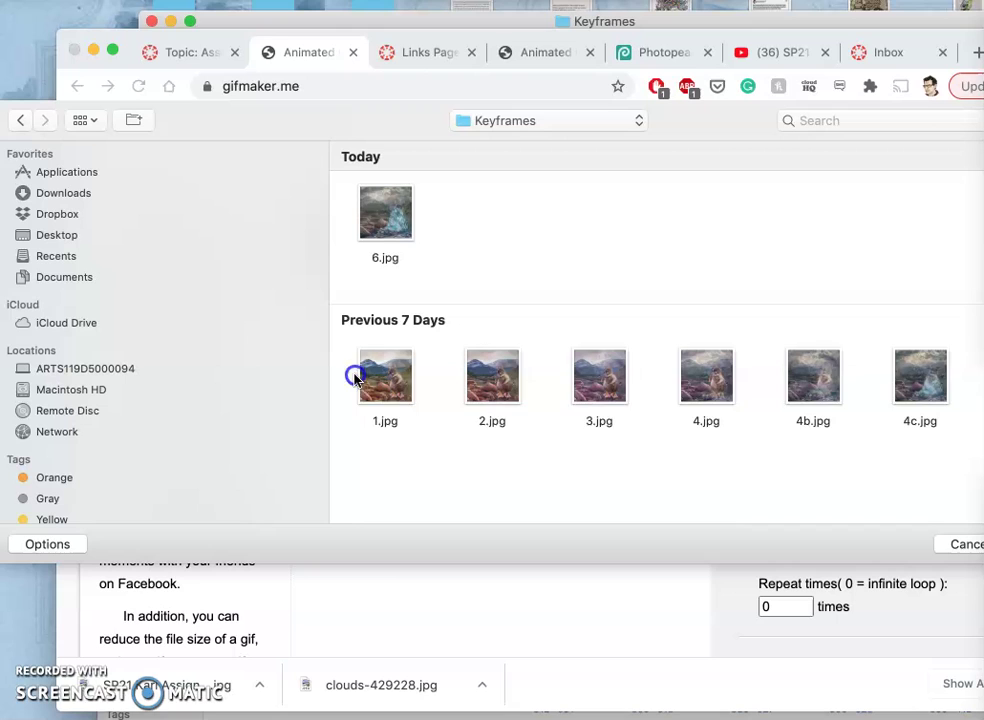
Group the files by name, select all eight keyframe JPGs, and upload them
drag(355, 378, 900, 433)
click(569, 446)
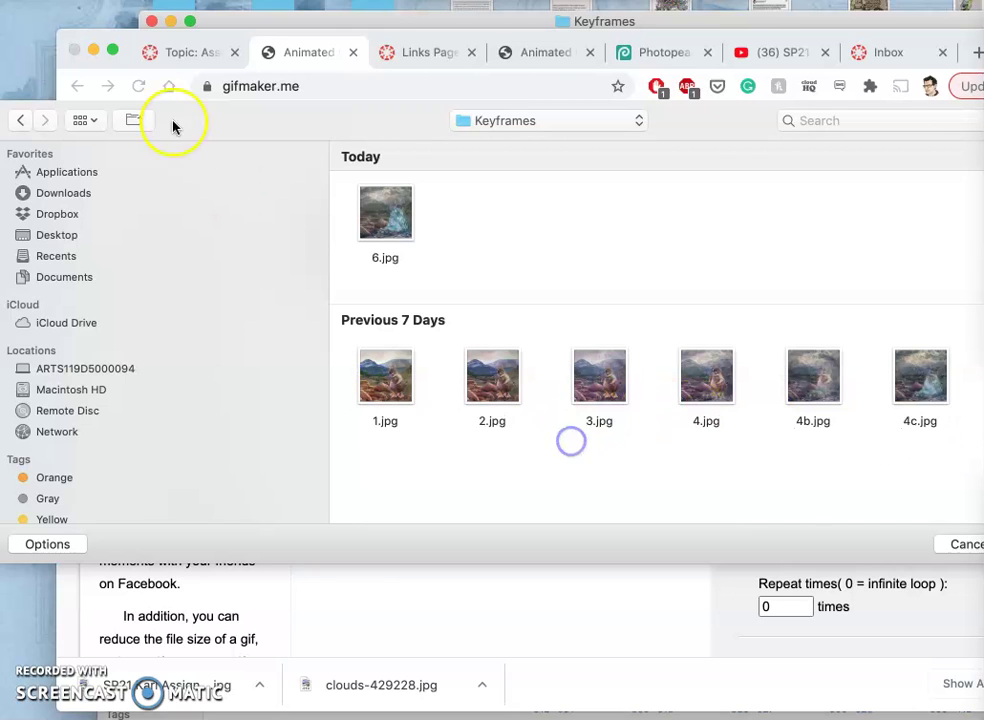
click(85, 120)
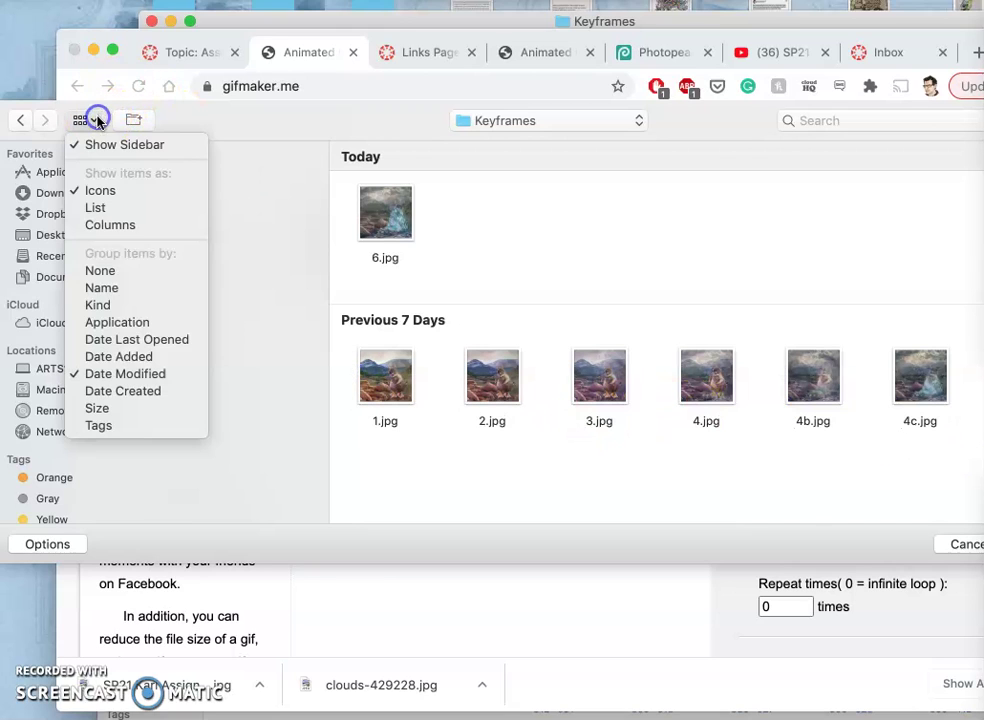
click(108, 288)
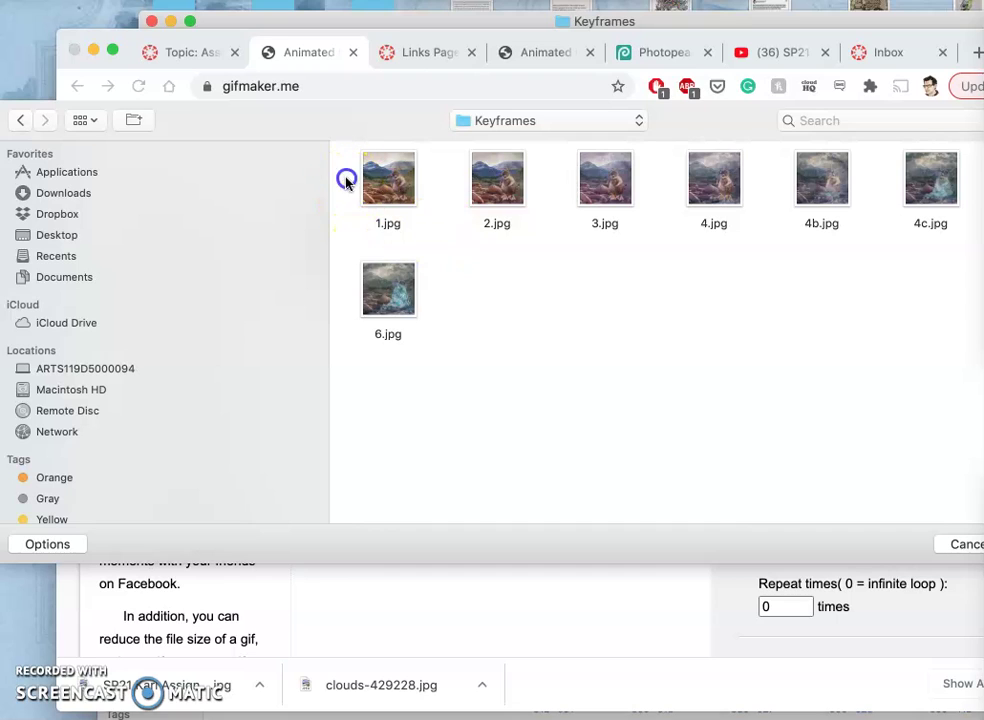
drag(346, 180, 983, 352)
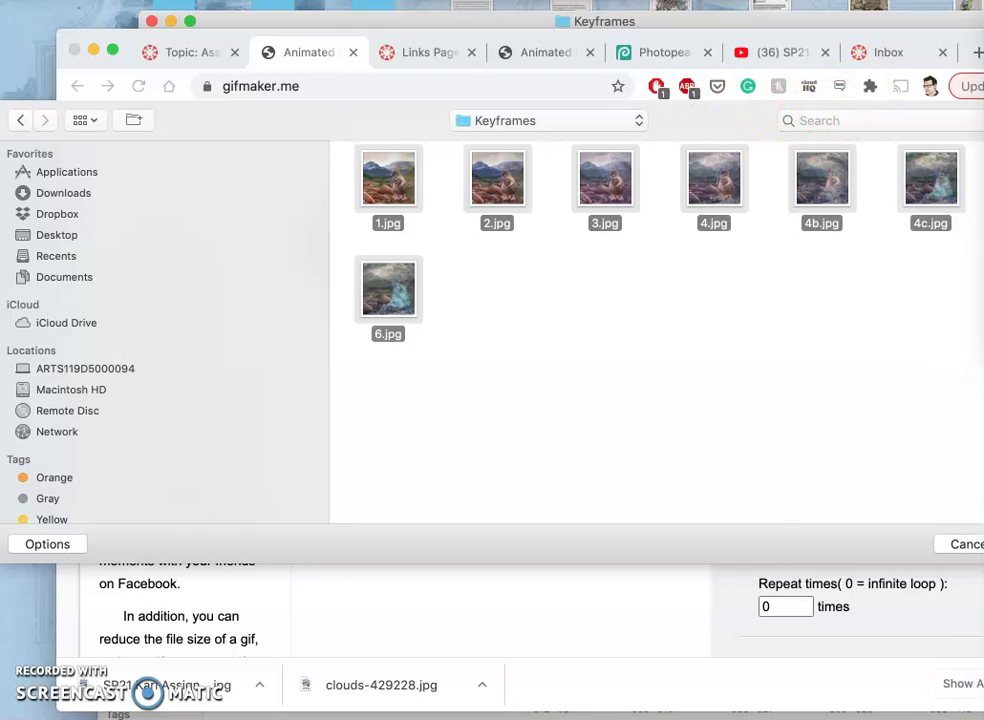
key(Return)
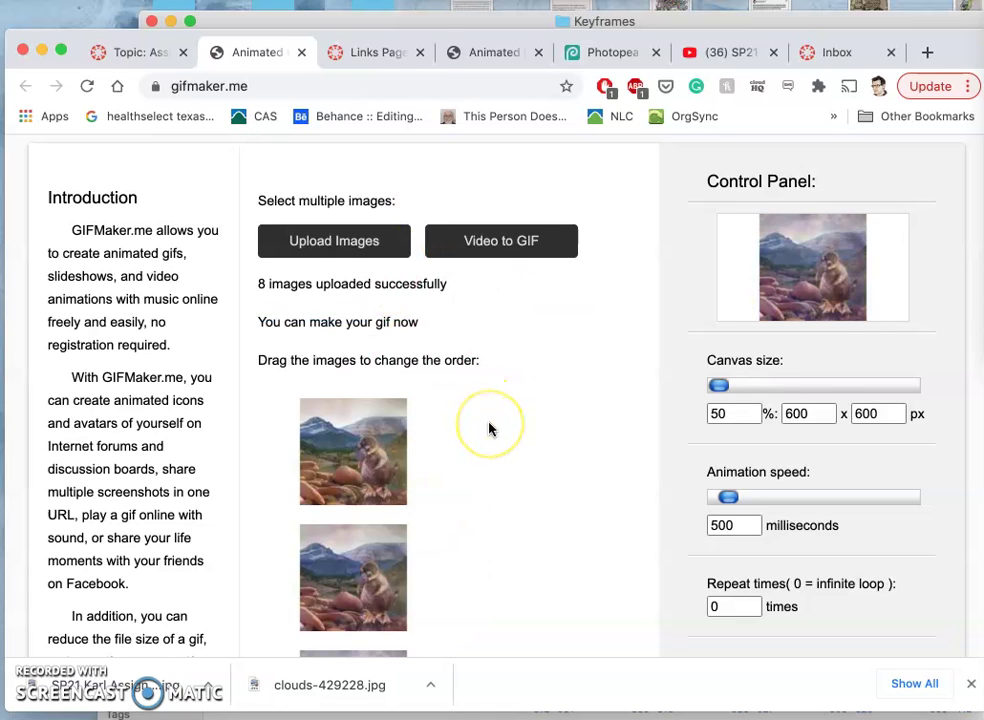
Drag the Canvas size slider to 100% for a 1200 x 1200 px GIF
scroll(489, 429, down, 3)
scroll(489, 429, up, 1)
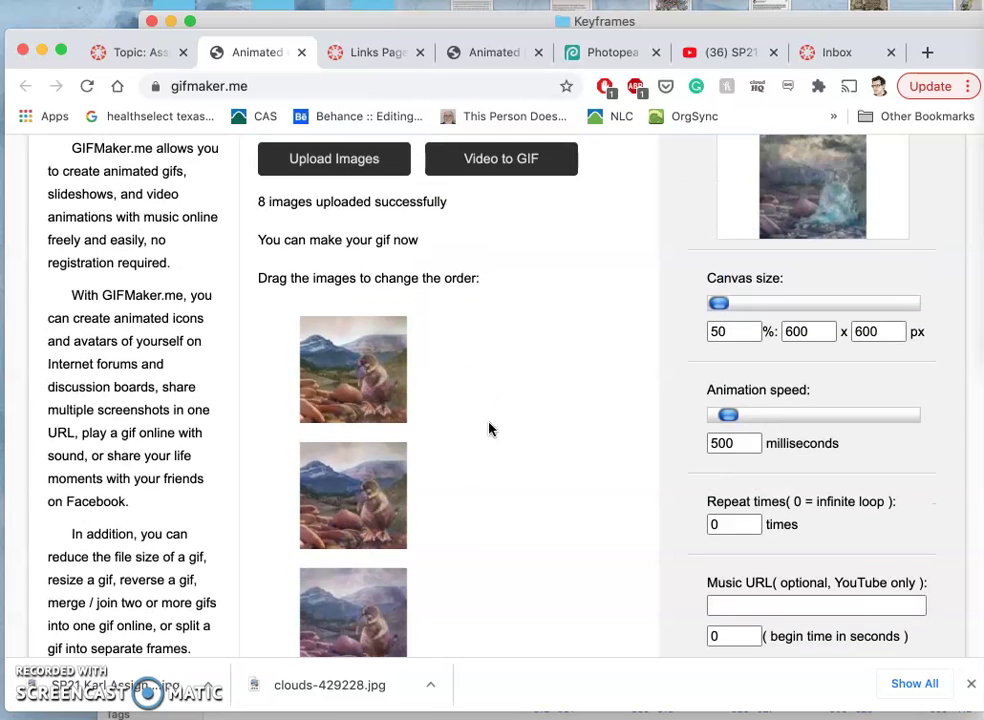
scroll(417, 515, up, 1)
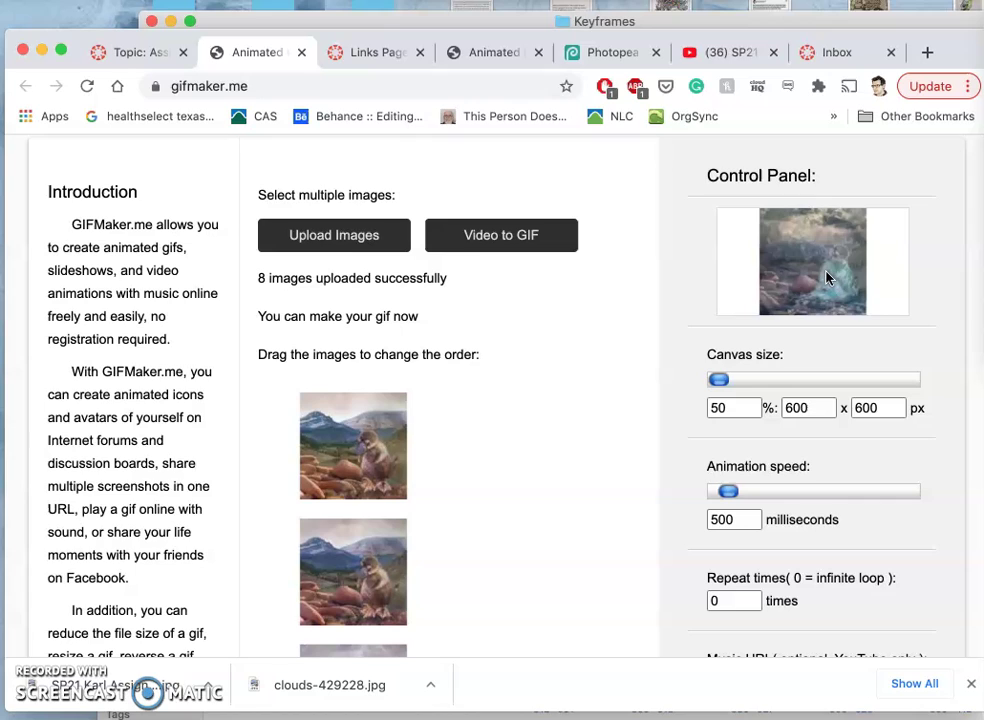
click(808, 290)
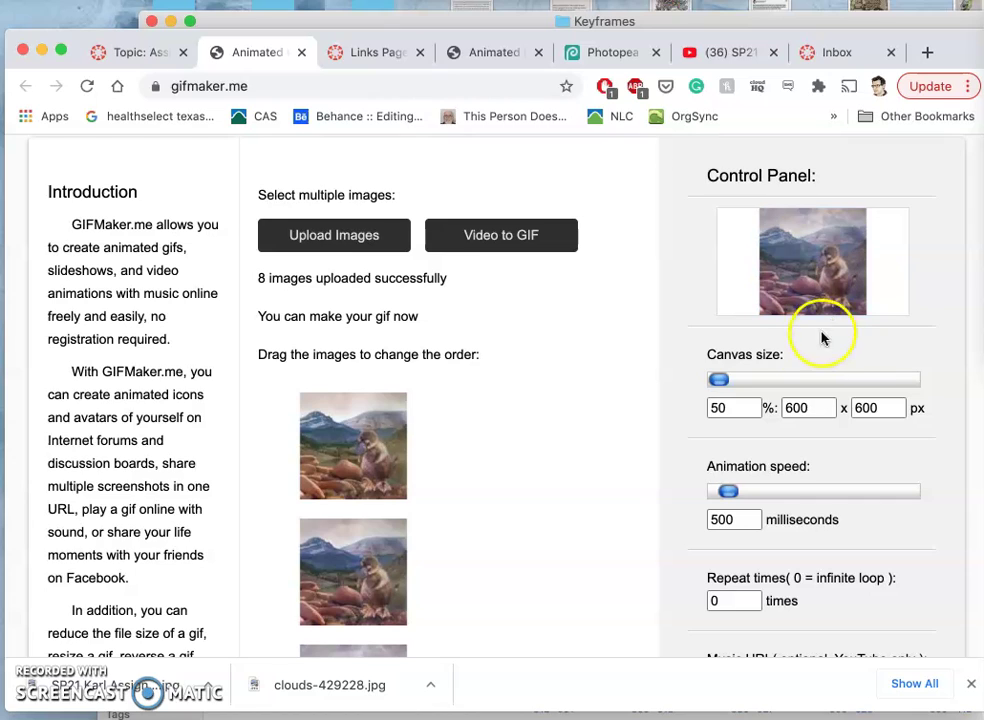
drag(722, 378, 766, 358)
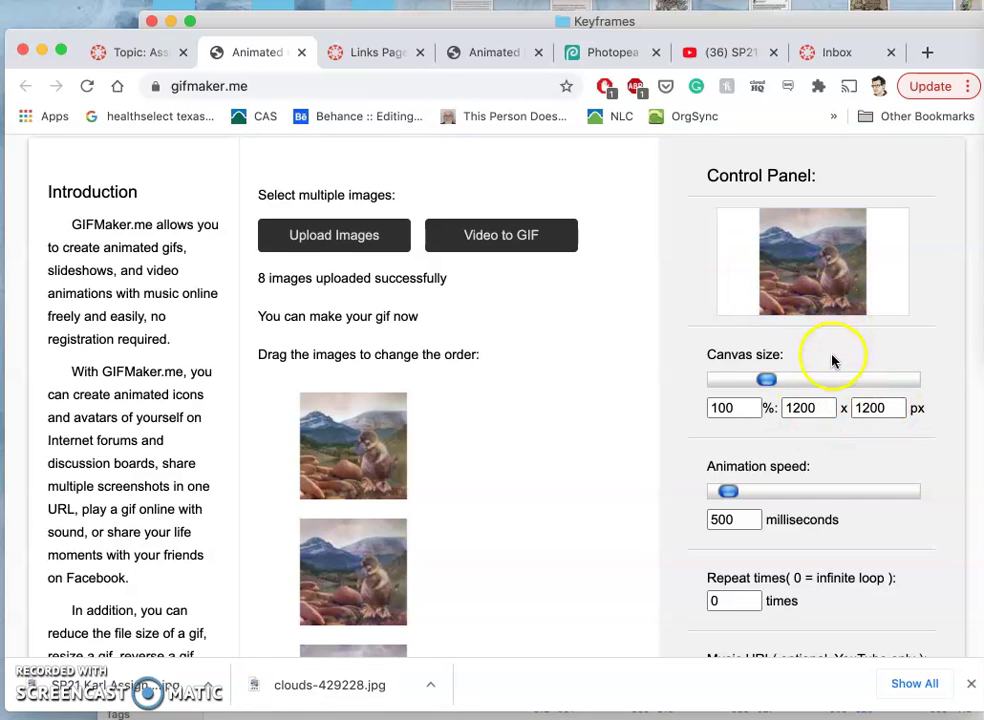
scroll(834, 358, down, 1)
Set the animation speed to 350 milliseconds, leaving repeat times at 0 for infinite looping
scroll(834, 361, down, 2)
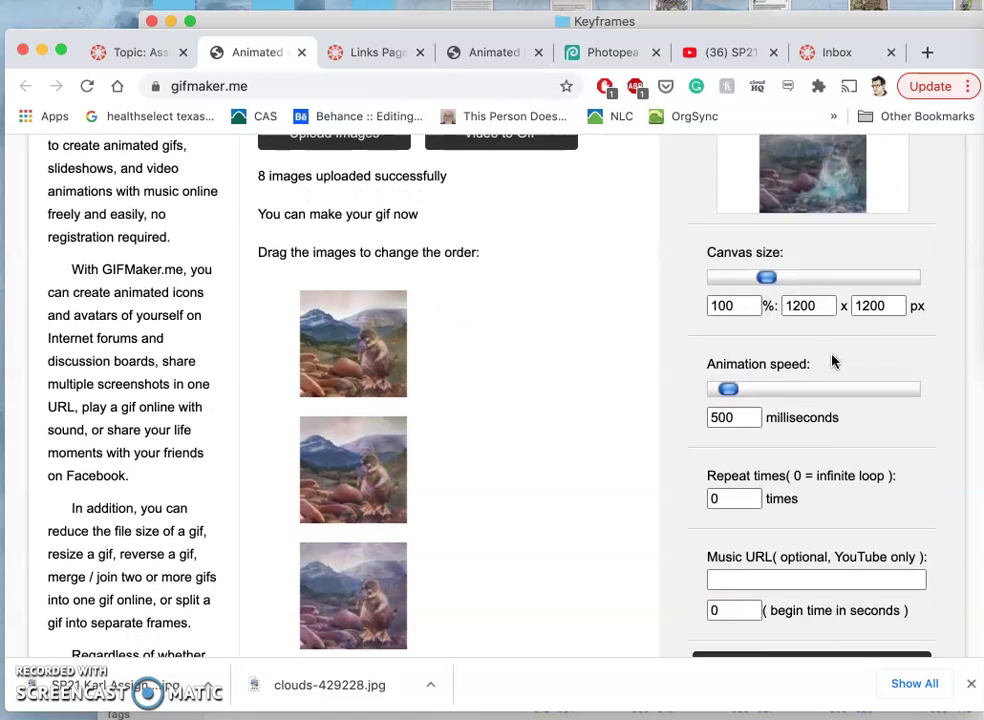
scroll(834, 359, up, 1)
click(778, 437)
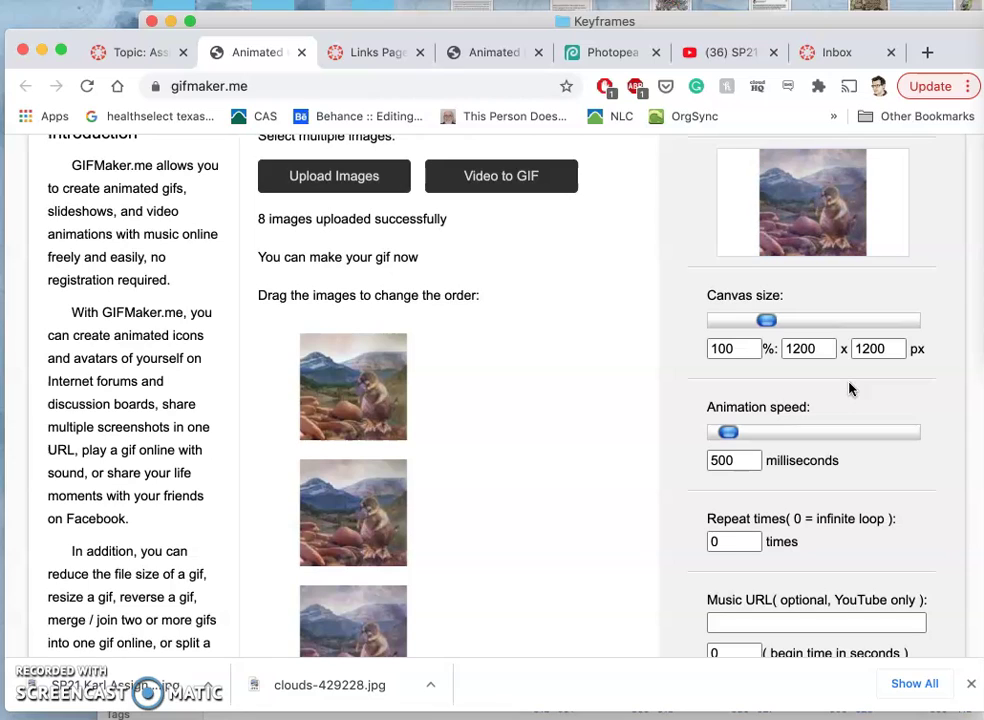
click(808, 409)
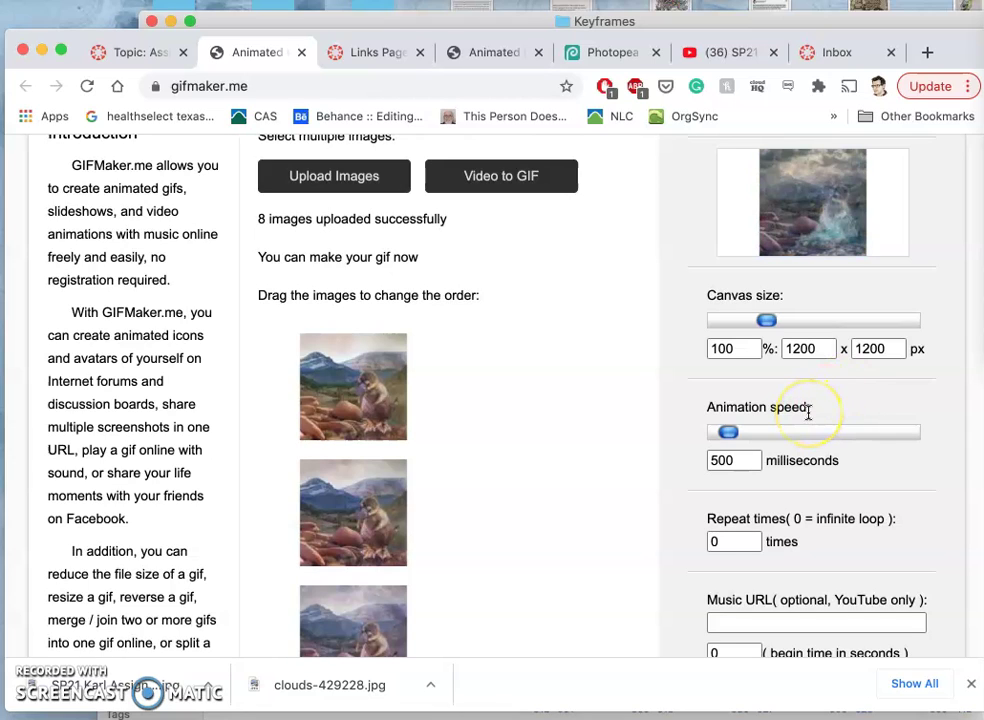
click(729, 434)
drag(729, 434, 726, 434)
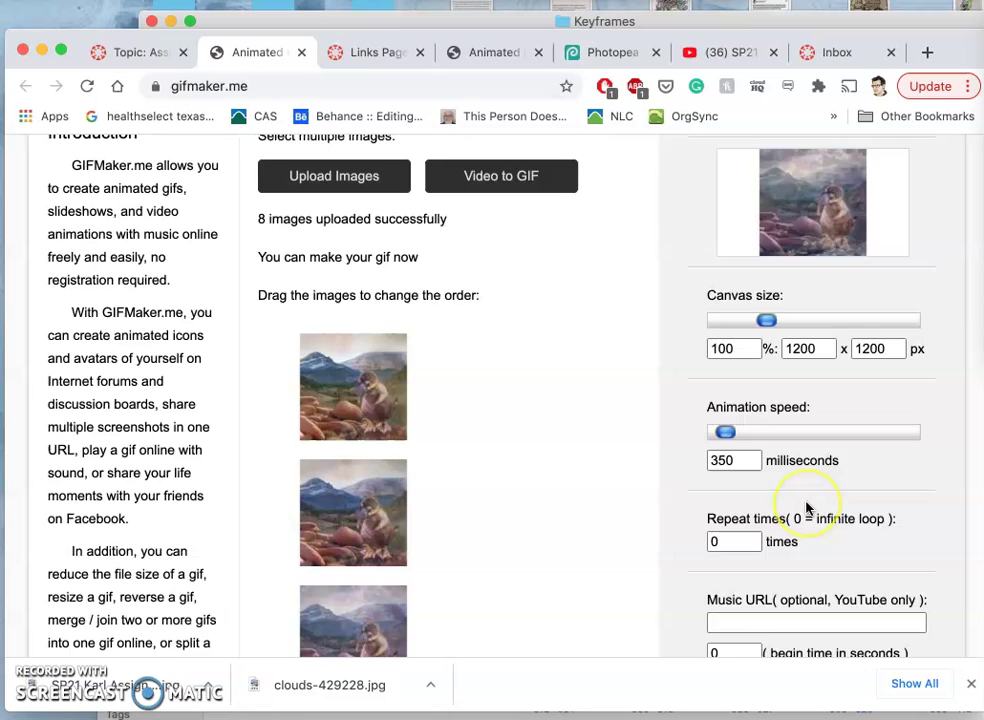
scroll(808, 508, down, 2)
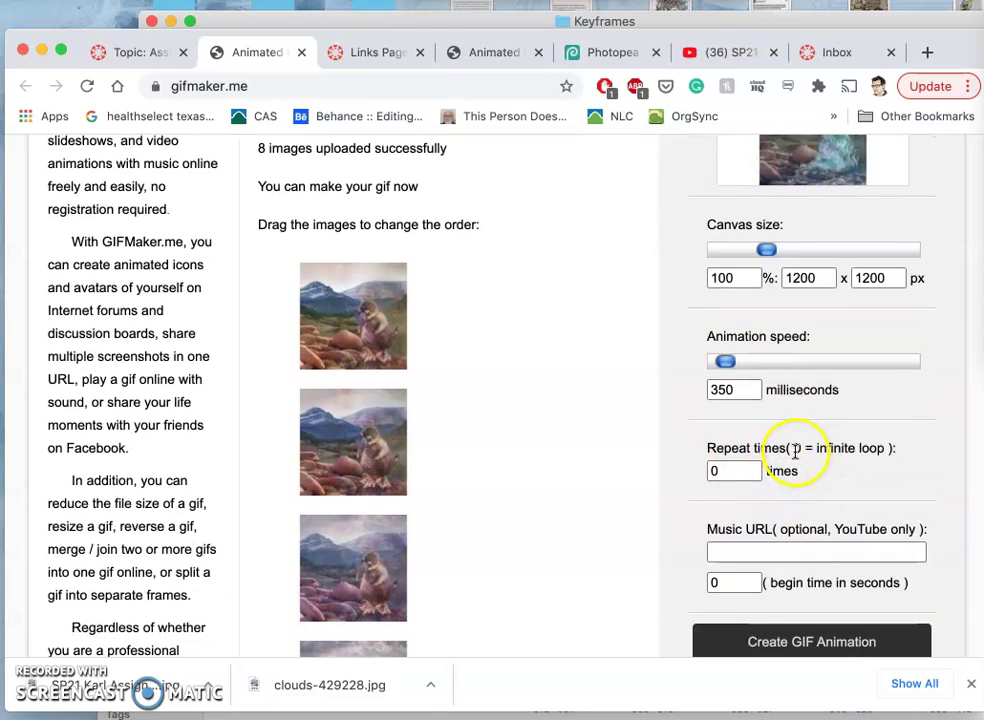
scroll(809, 428, up, 3)
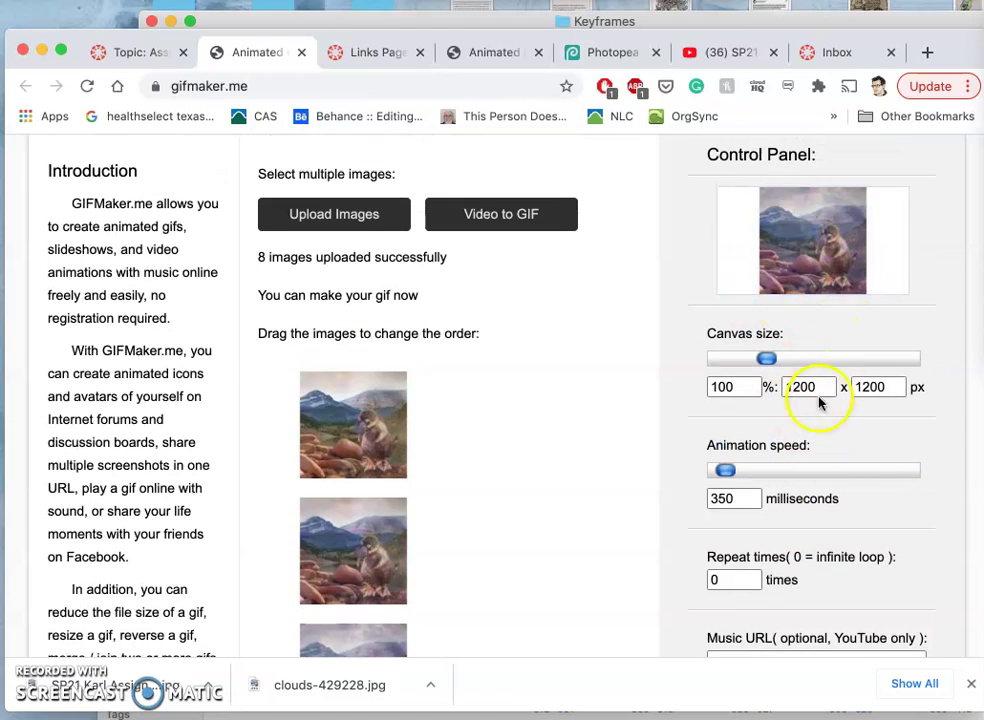
Drag three frame thumbnails to new positions so the ice thaw progresses in order
scroll(830, 500, down, 7)
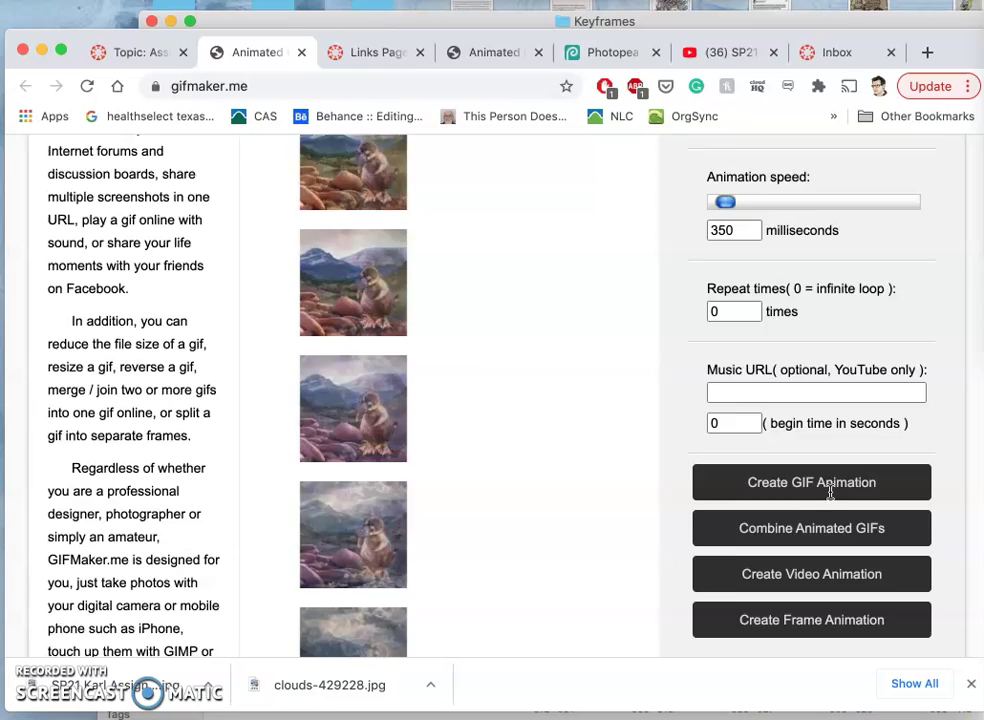
scroll(830, 492, down, 9)
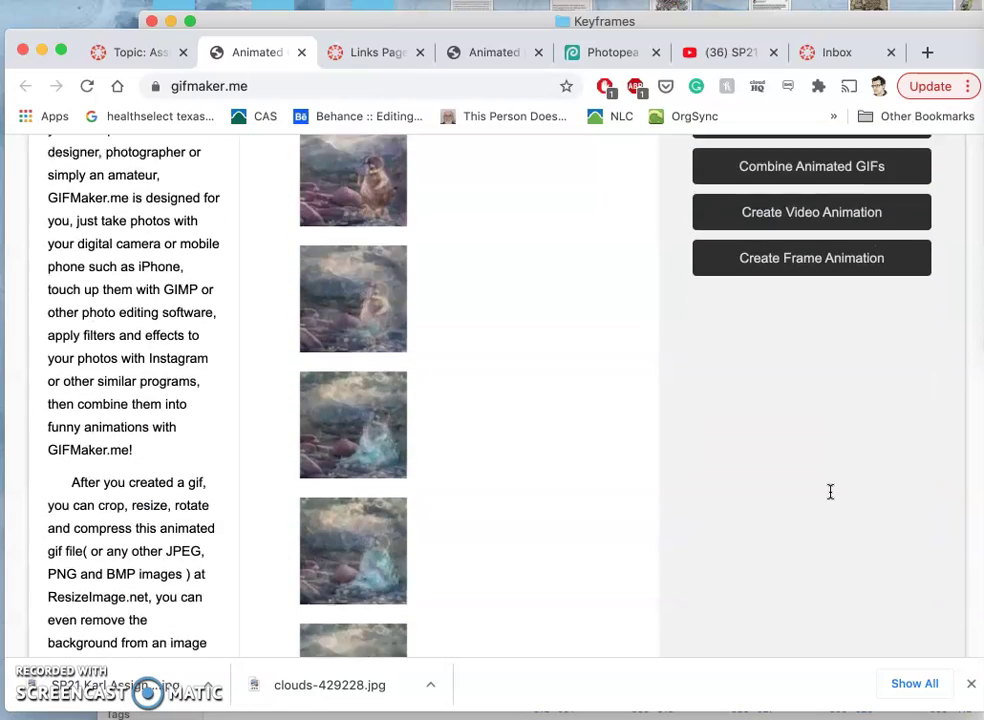
scroll(830, 492, down, 4)
drag(402, 529, 374, 289)
scroll(376, 415, up, 12)
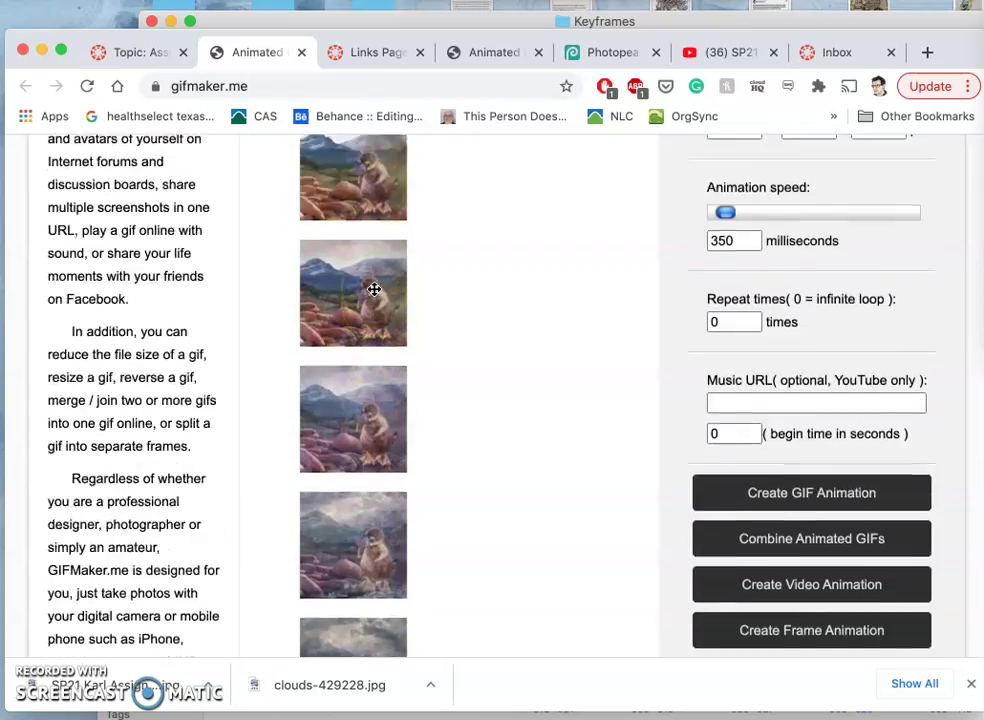
scroll(374, 289, up, 5)
scroll(349, 371, down, 9)
drag(349, 371, 351, 413)
scroll(351, 413, down, 12)
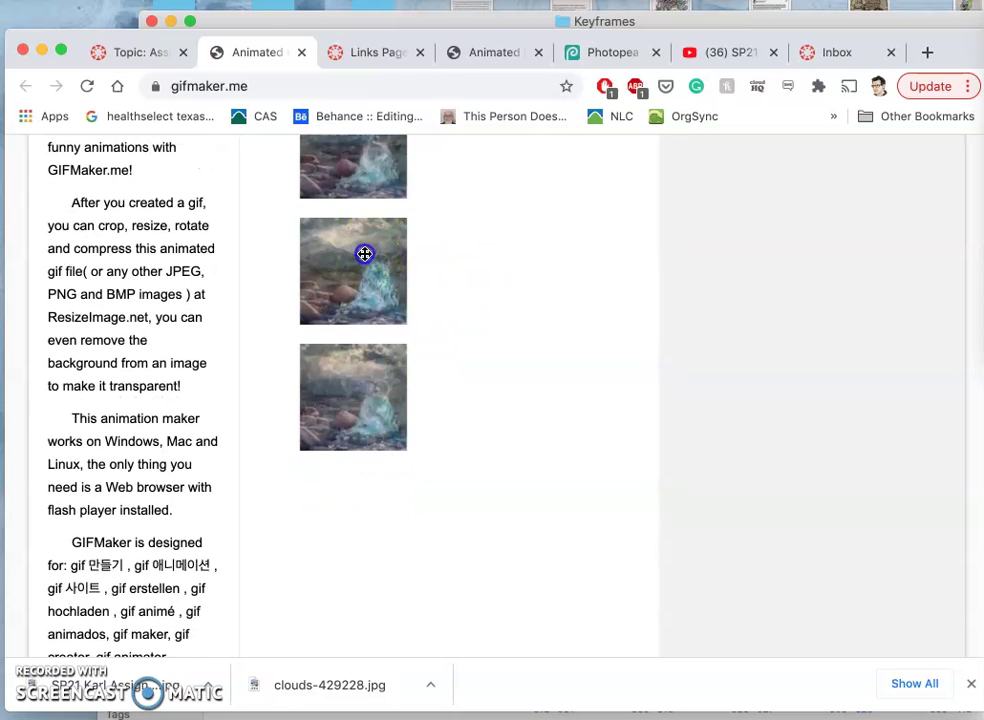
drag(365, 254, 384, 394)
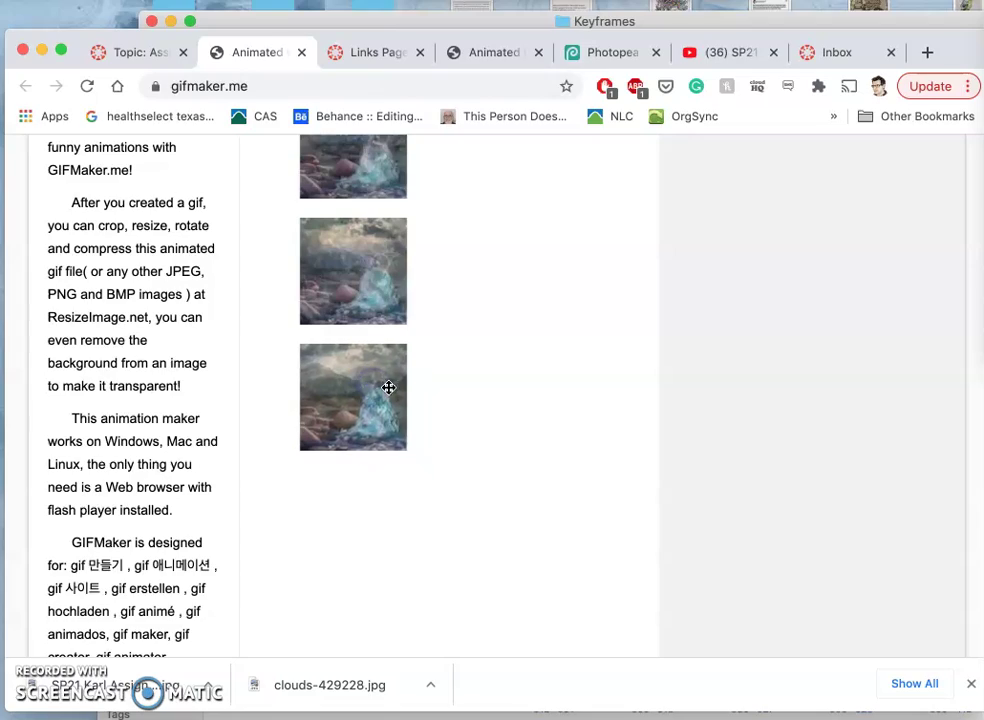
scroll(517, 458, up, 15)
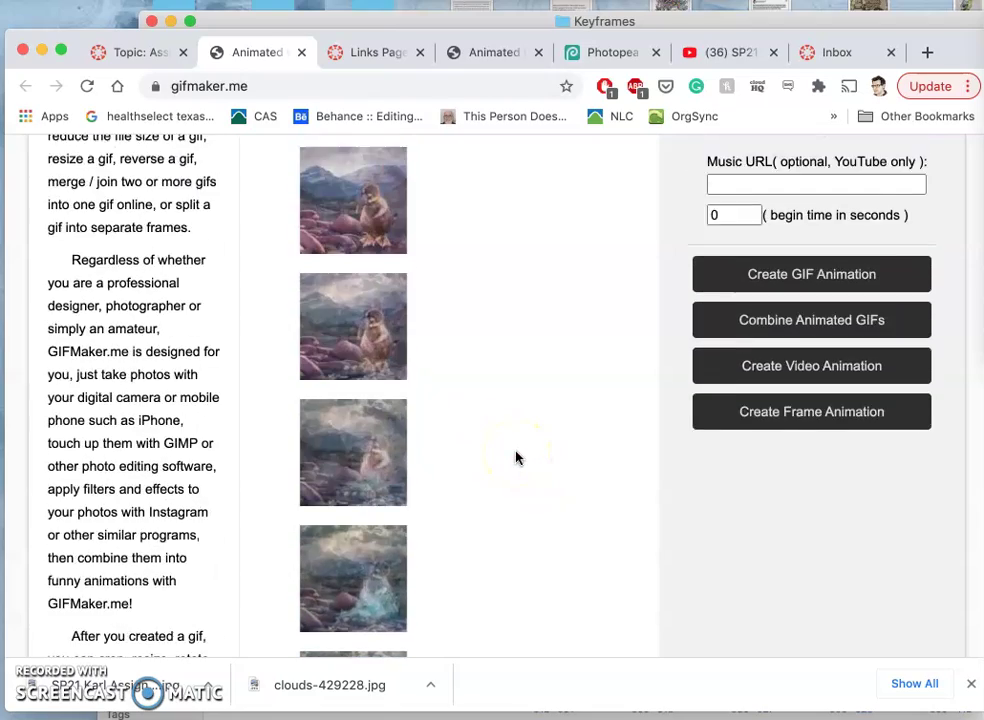
scroll(517, 458, up, 5)
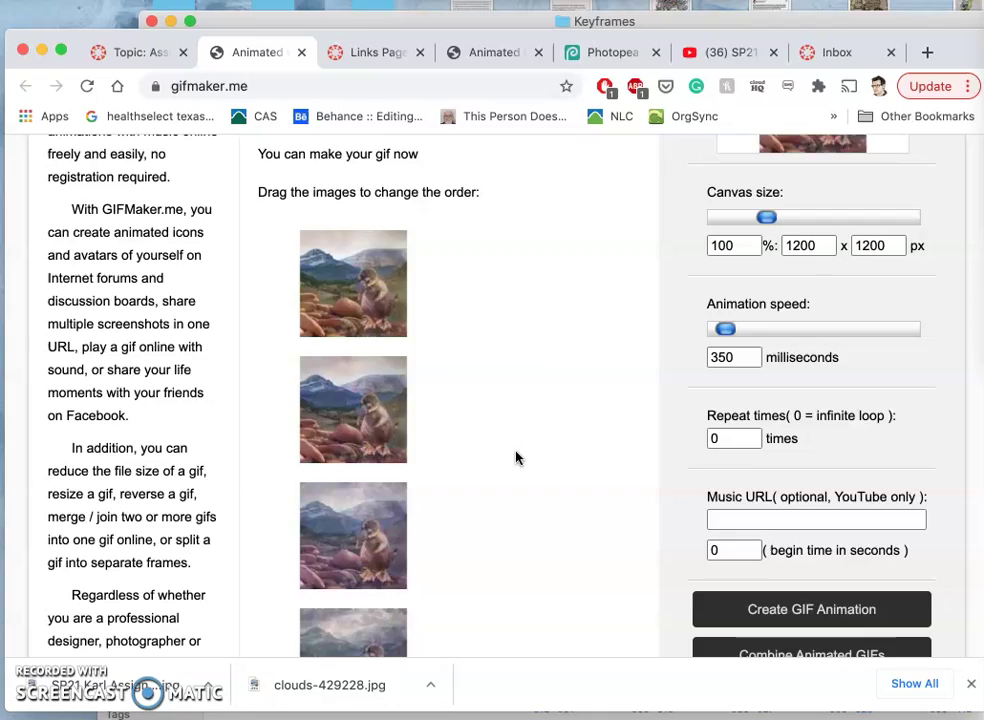
scroll(517, 458, down, 14)
scroll(517, 458, up, 11)
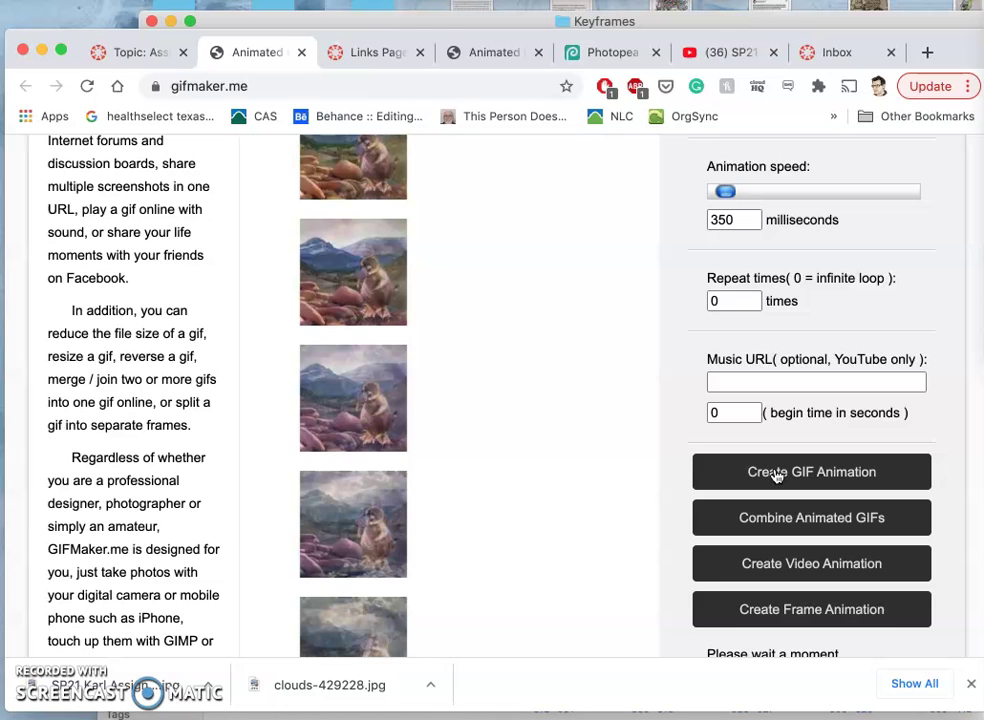
Create the GIF animation and download the finished file
scroll(777, 476, down, 5)
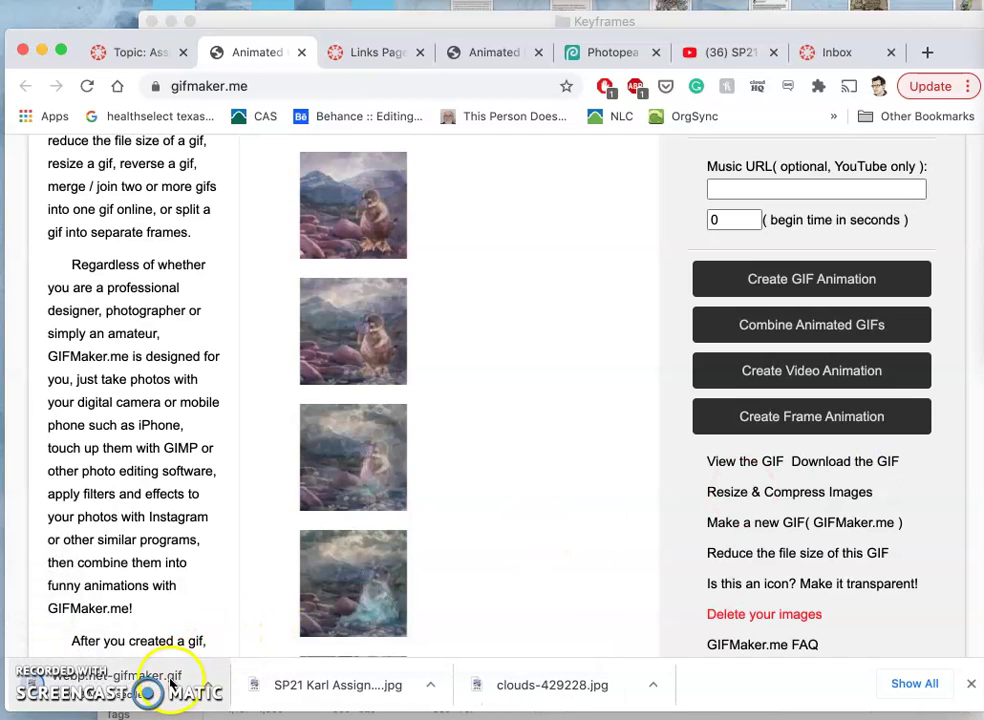
Show the Downloads folder in Finder and rename the GIF to 'Animation Test 1'
mouse_move(25, 600)
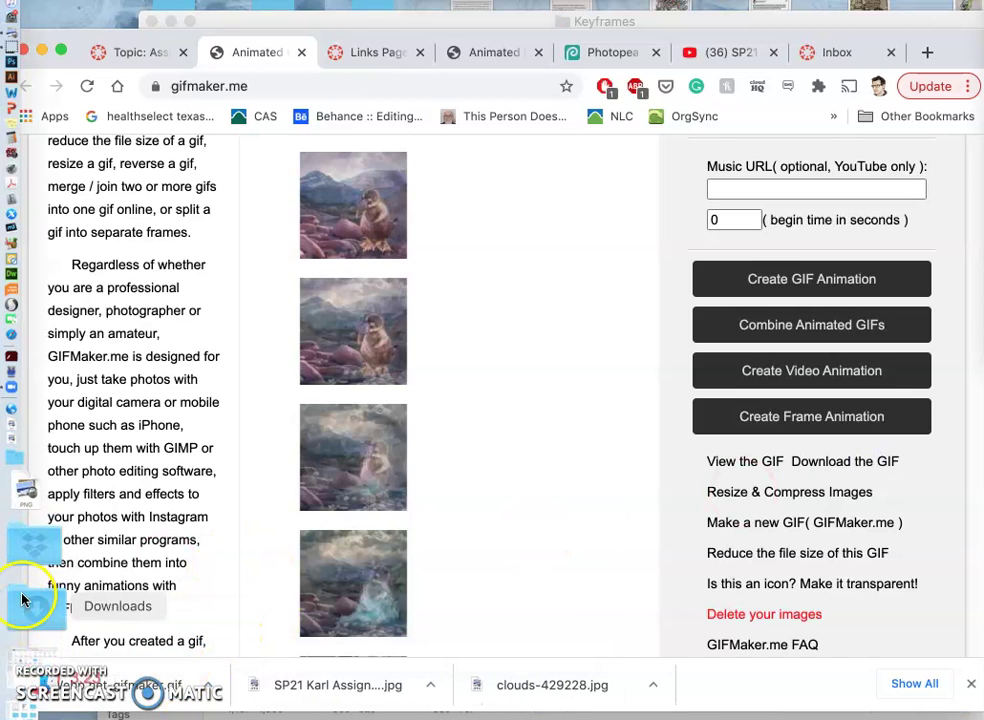
click(19, 605)
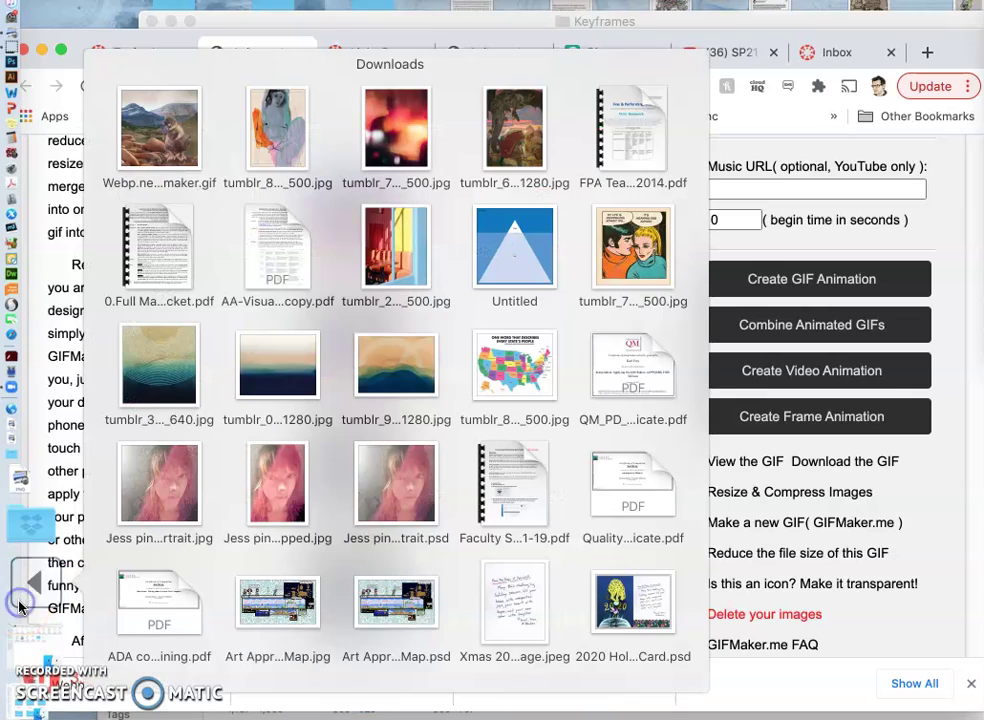
scroll(575, 605, down, 5)
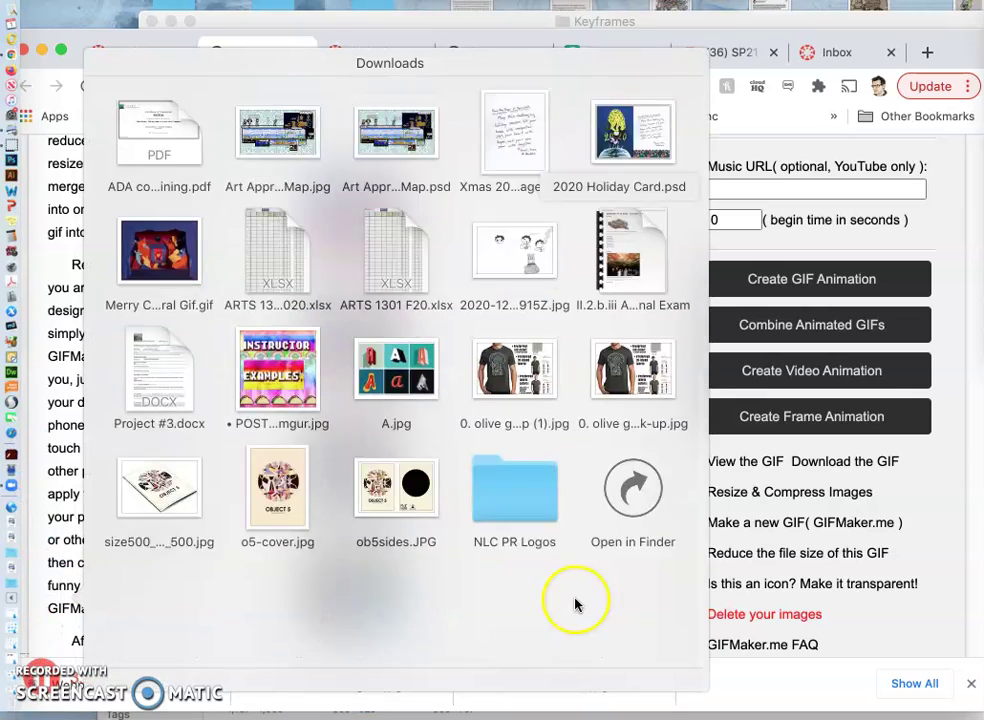
click(637, 576)
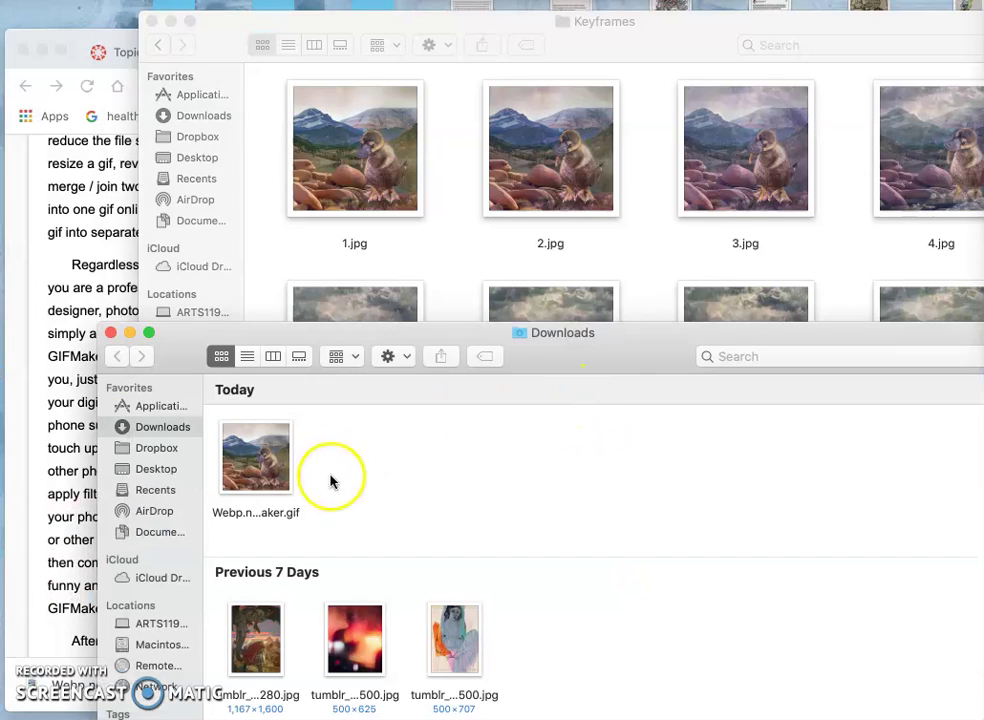
click(284, 514)
click(272, 514)
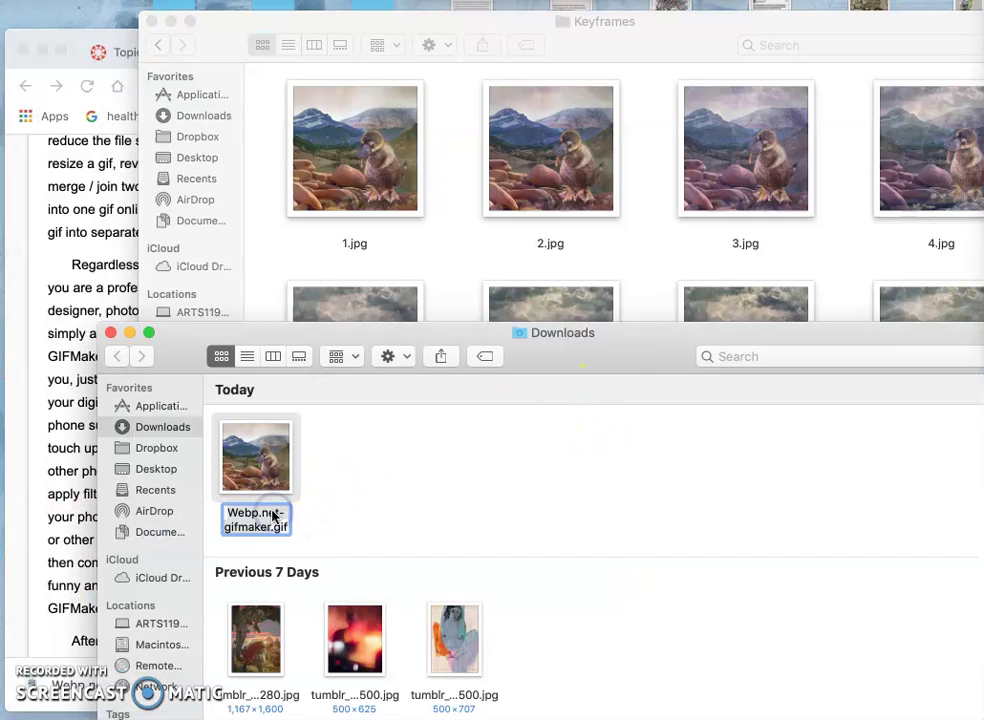
text(Animation Test 1)
click(466, 481)
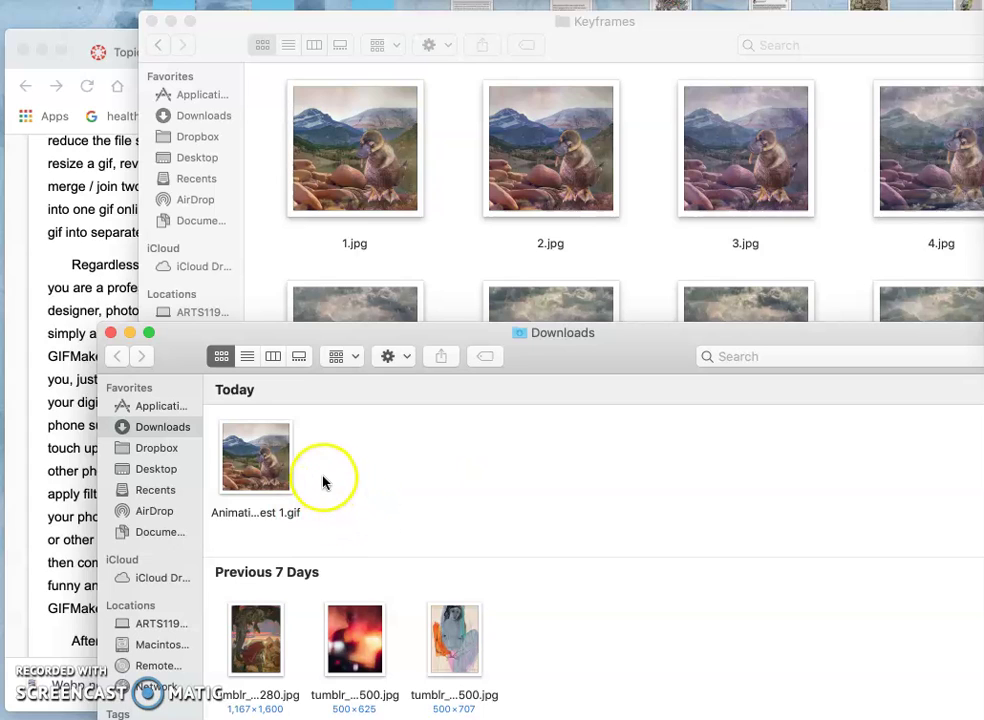
Open Animation Test 1.gif with Safari
right_click(263, 472)
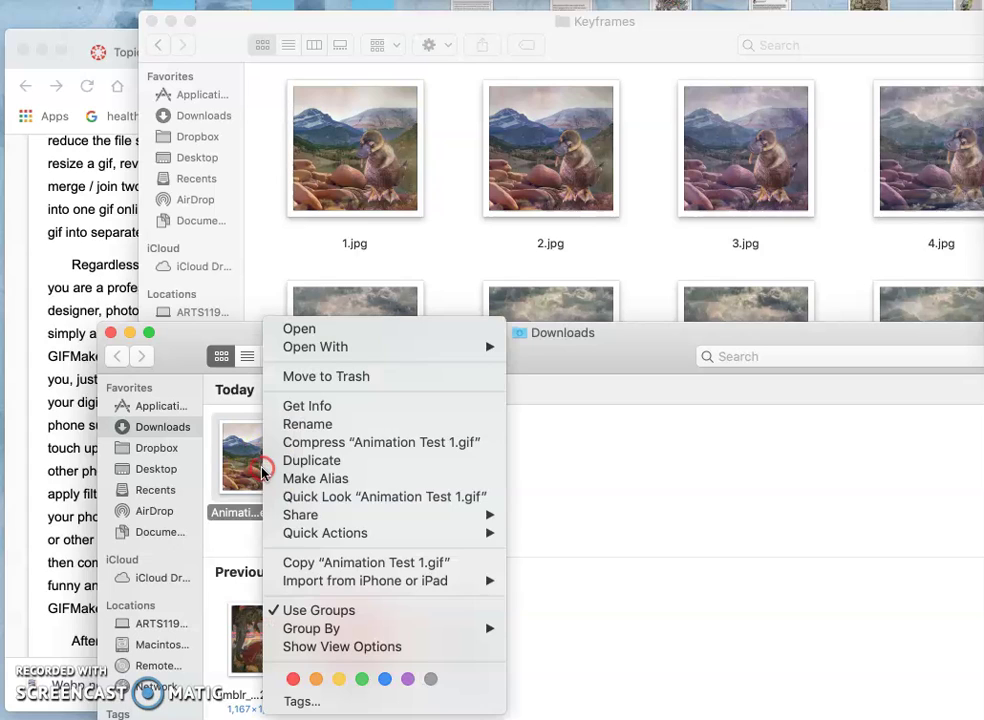
mouse_move(302, 354)
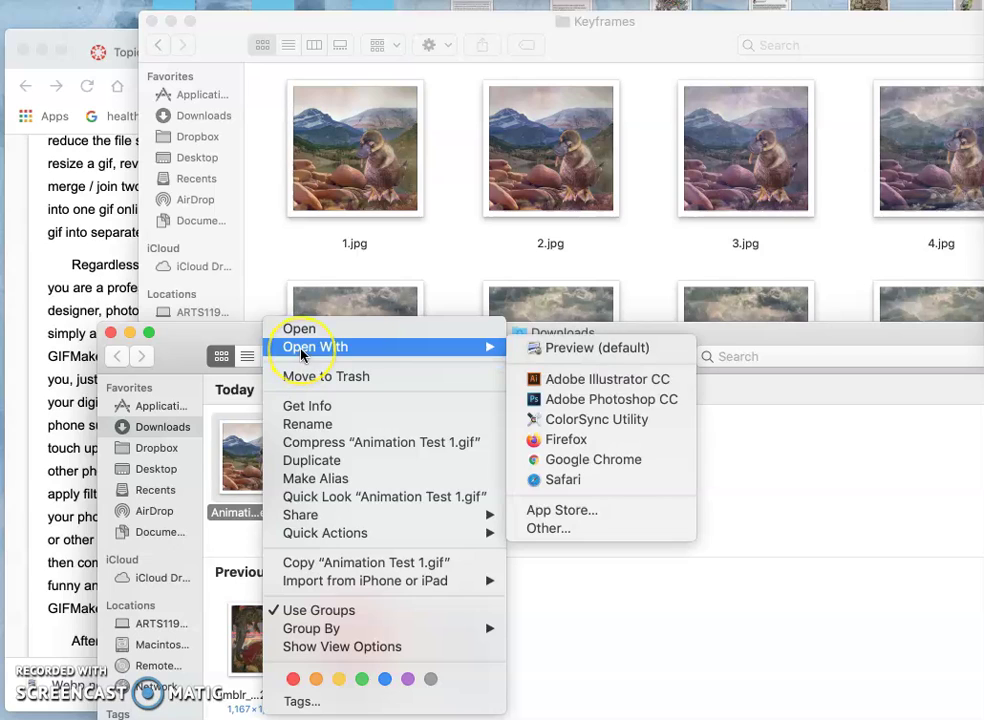
click(553, 481)
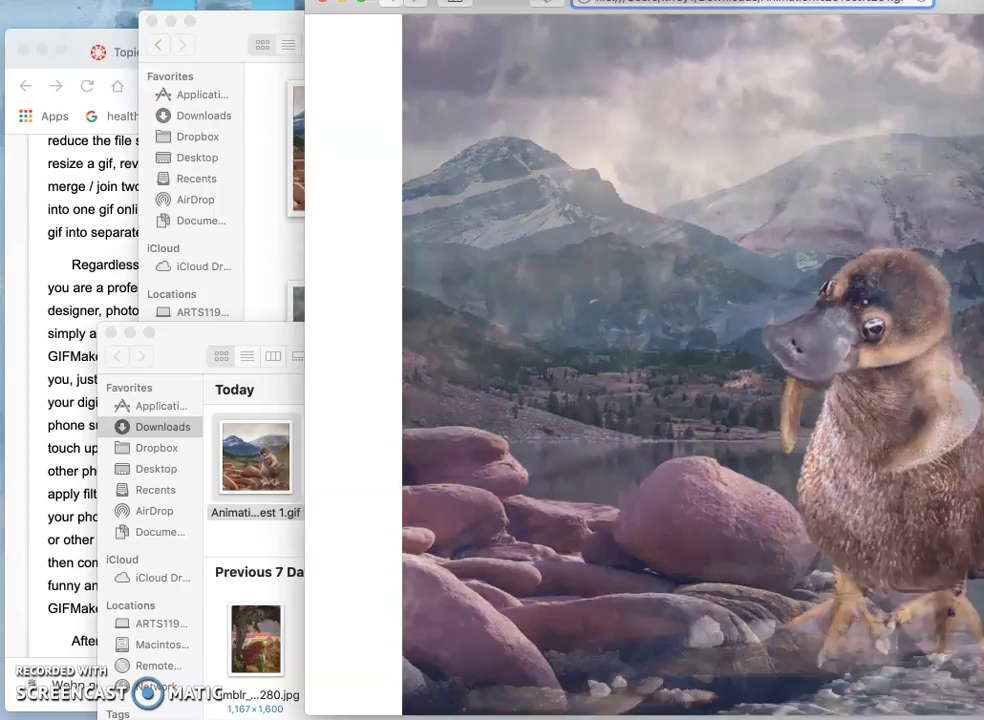
Play Animation Test 1.gif in Safari, zooming in and back out, then close it
click(363, 1)
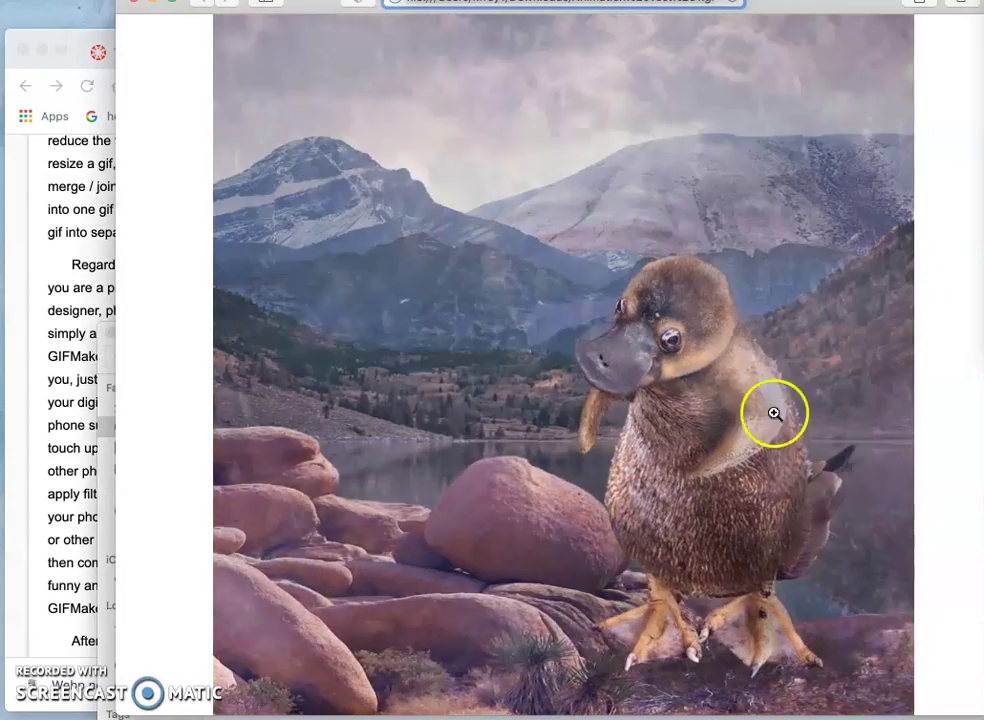
click(731, 391)
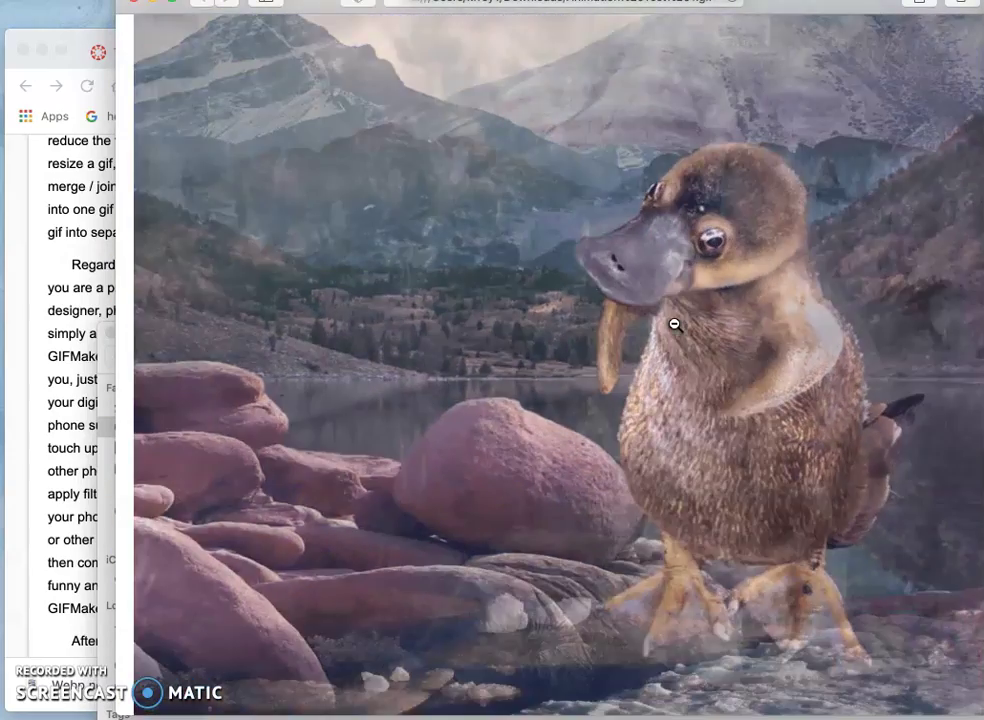
click(674, 324)
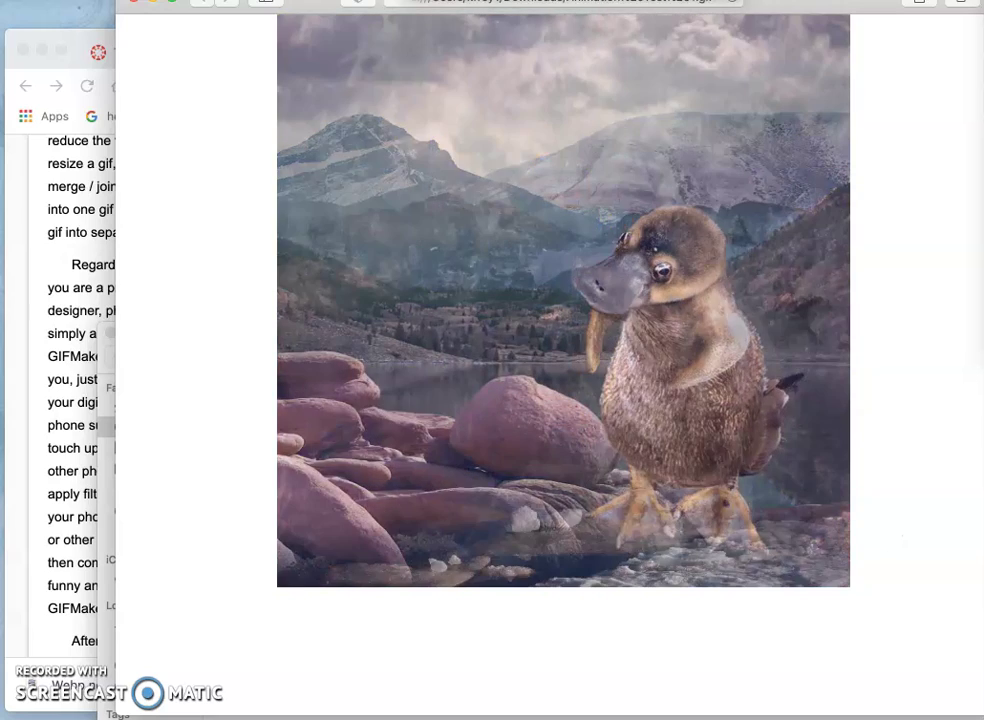
key(super+w)
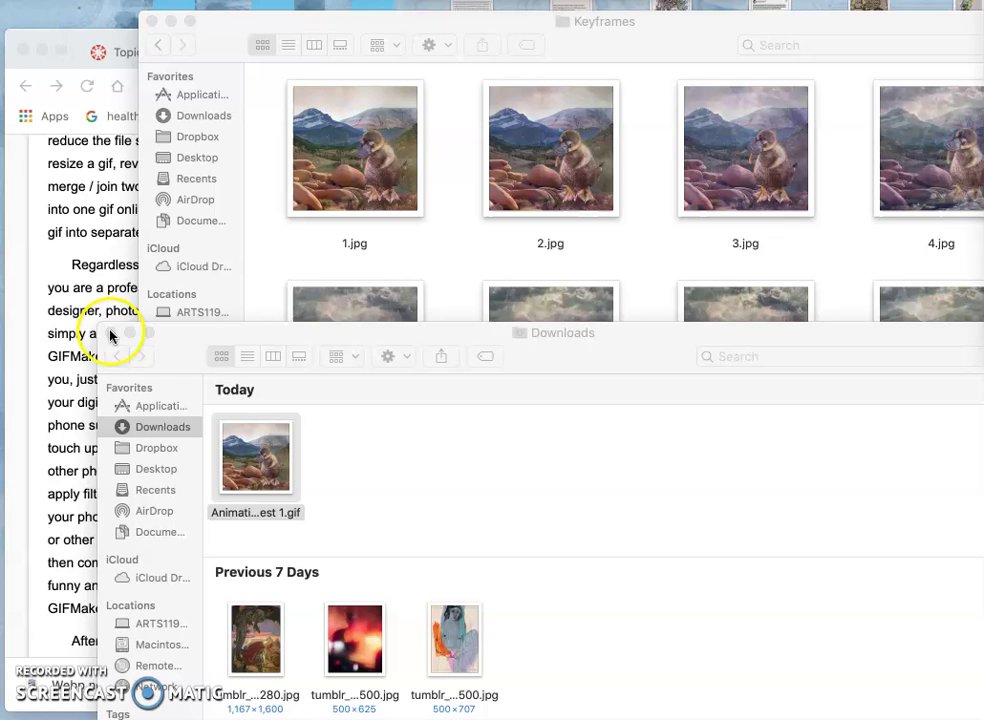
Move the test GIF to the Trash and minimize the Downloads window
right_click(267, 454)
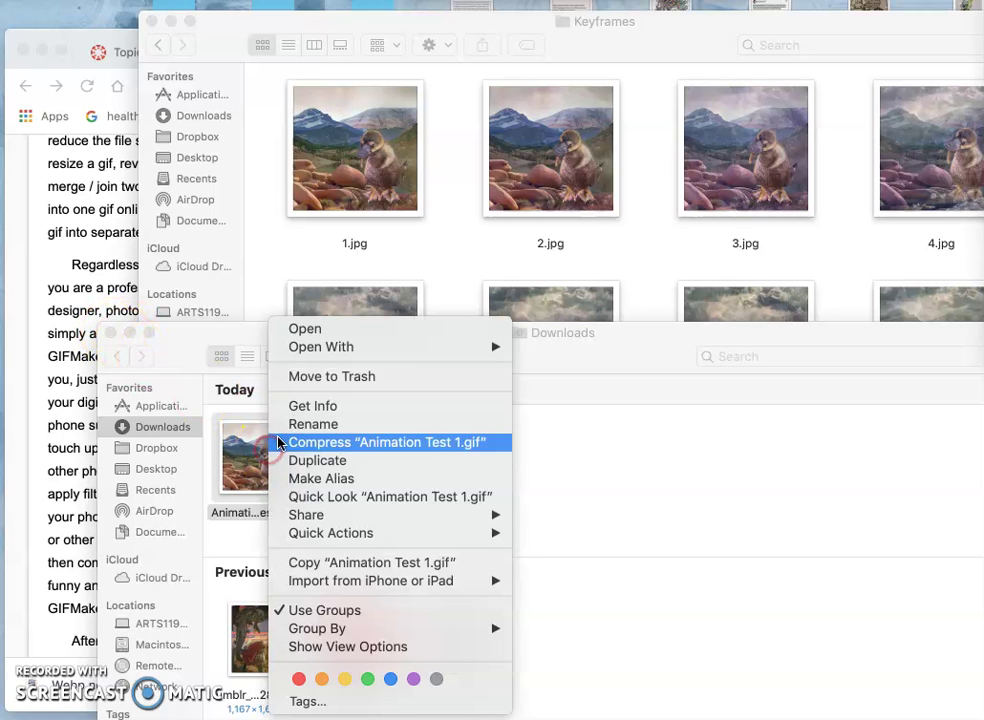
click(279, 372)
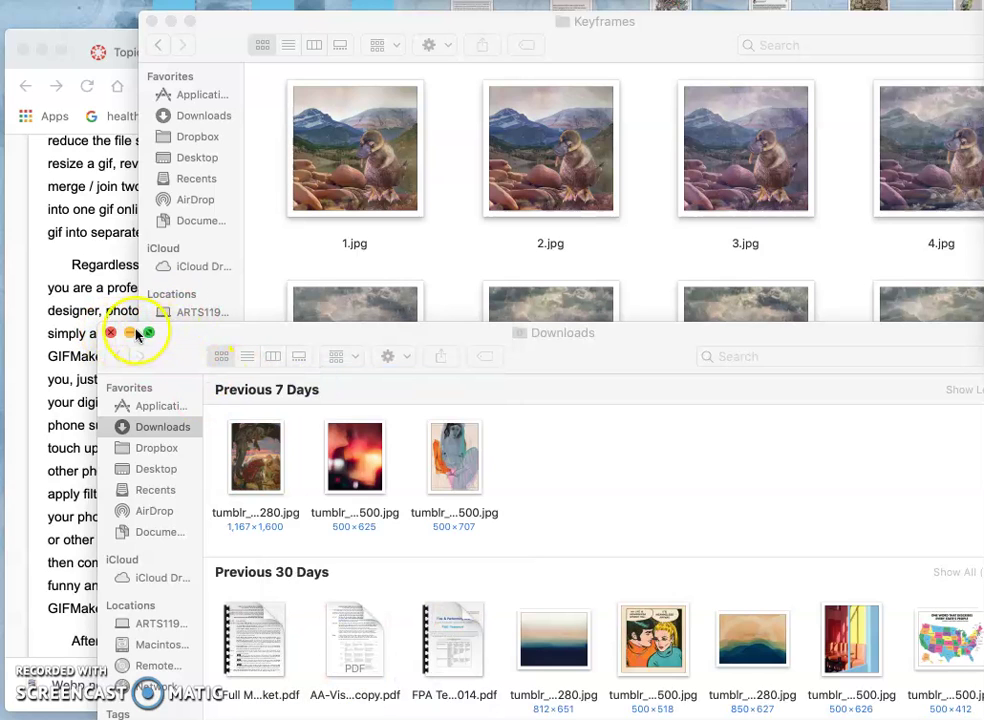
click(129, 333)
Close the gifmaker.me tab and switch to the Photopea composite
click(108, 231)
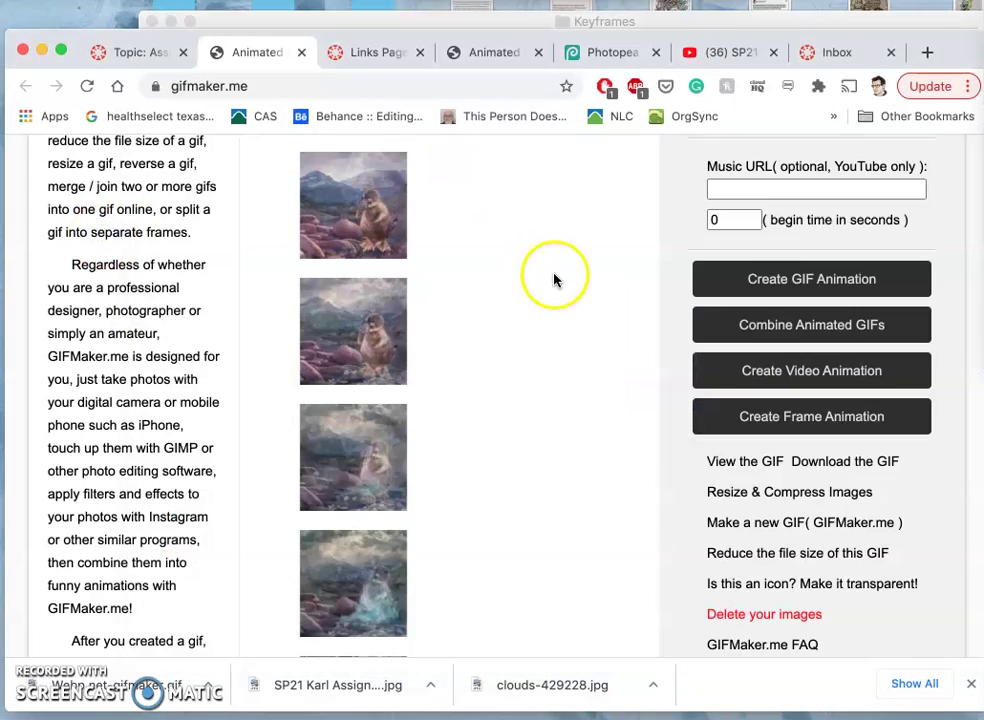
scroll(554, 280, up, 5)
scroll(554, 280, up, 4)
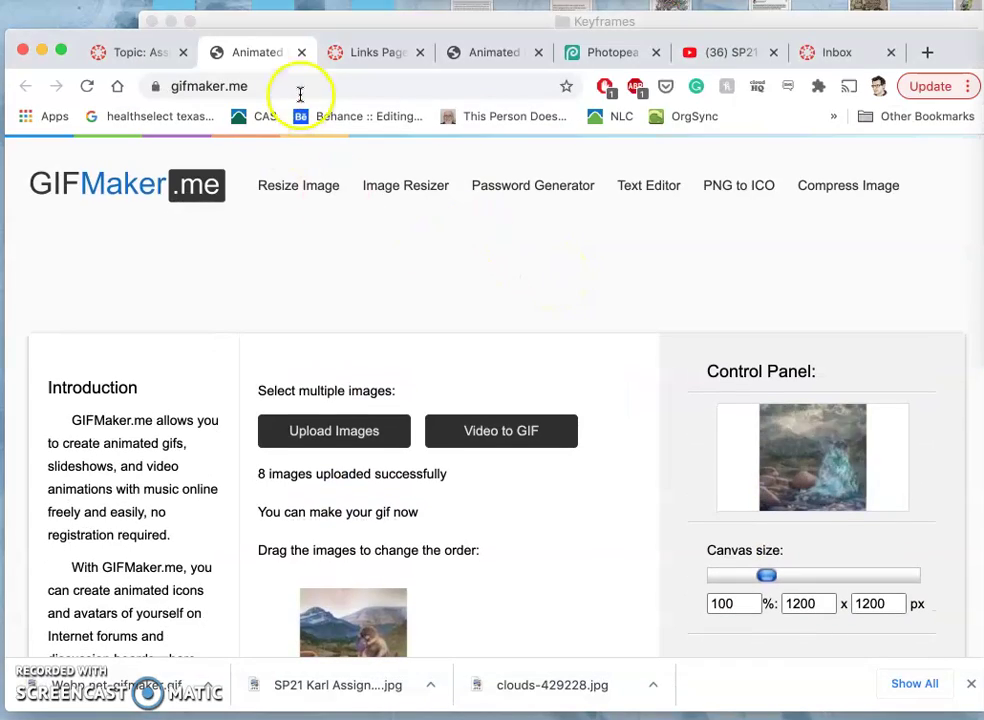
click(301, 53)
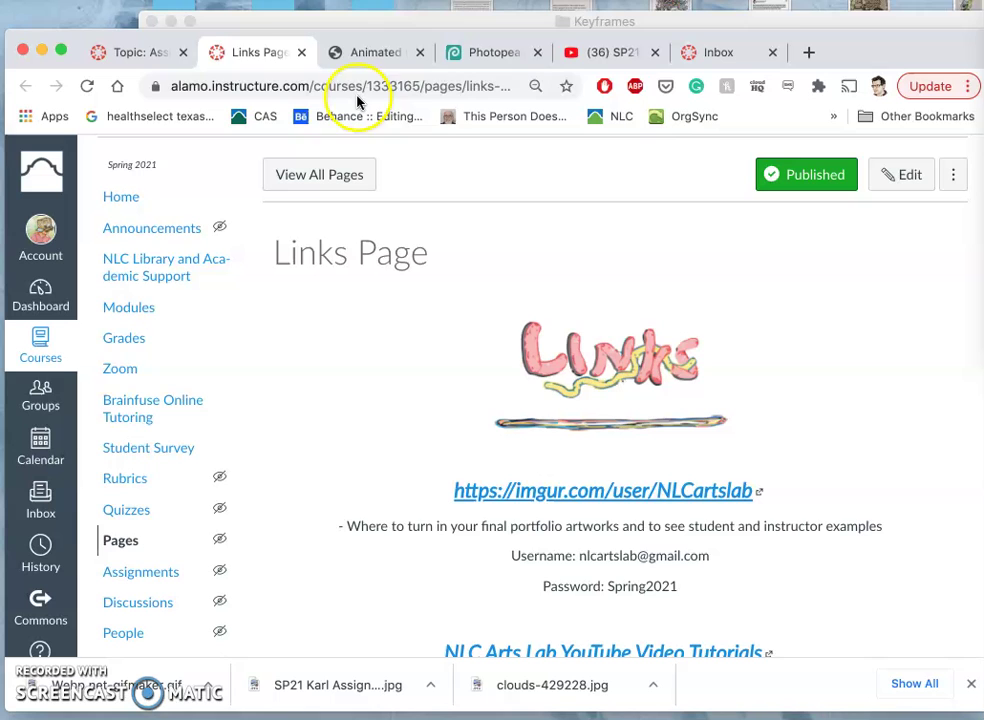
click(500, 60)
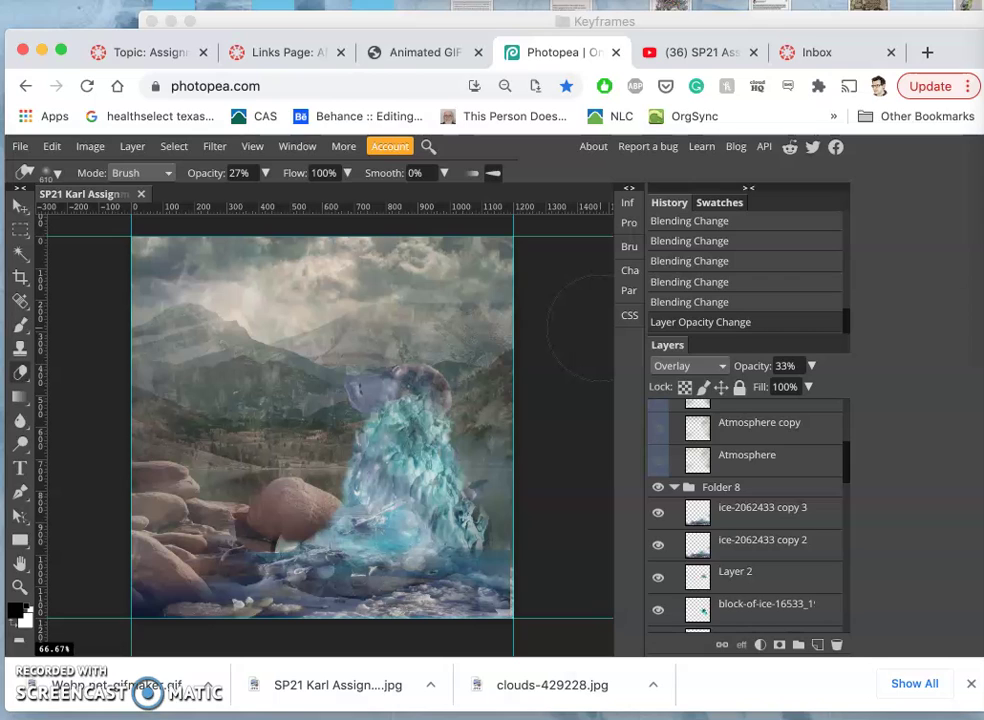
Check the storyboard sketch, then erase the top of the ice around the platypus head
key(super+Tab)
click(968, 379)
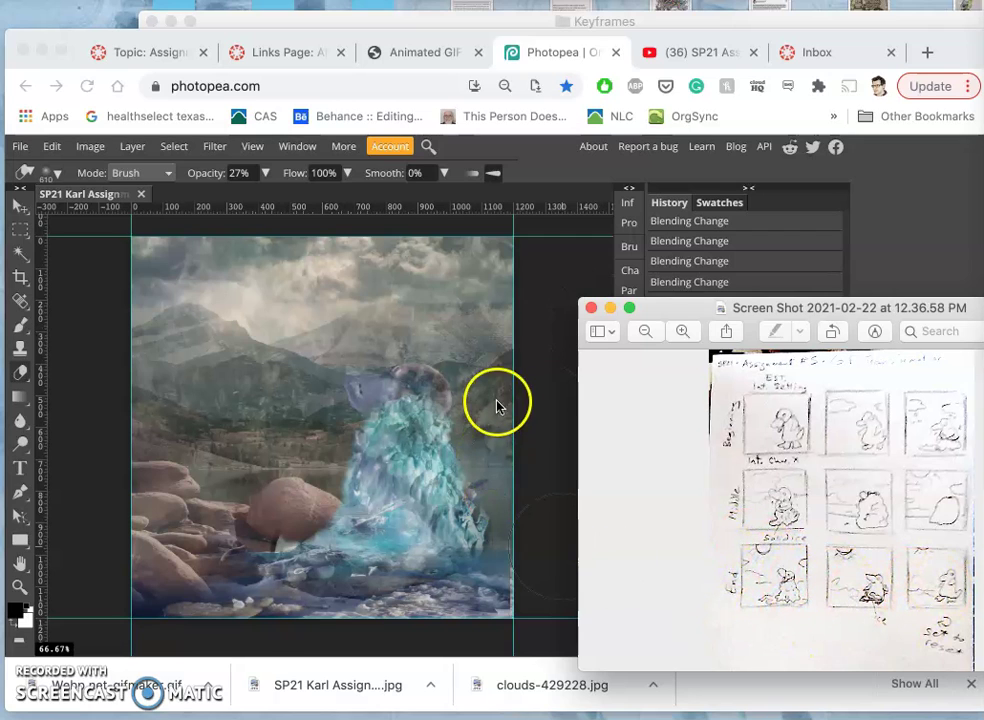
click(540, 395)
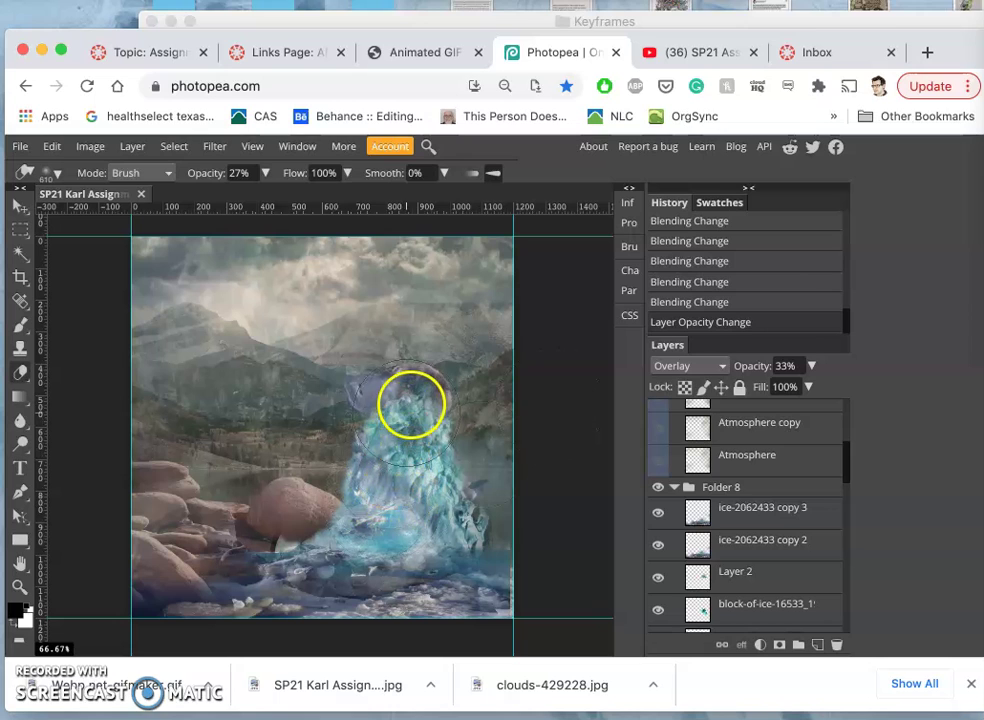
mouse_move(411, 403)
mouse_down()
mouse_move(437, 386)
mouse_move(466, 395)
mouse_up()
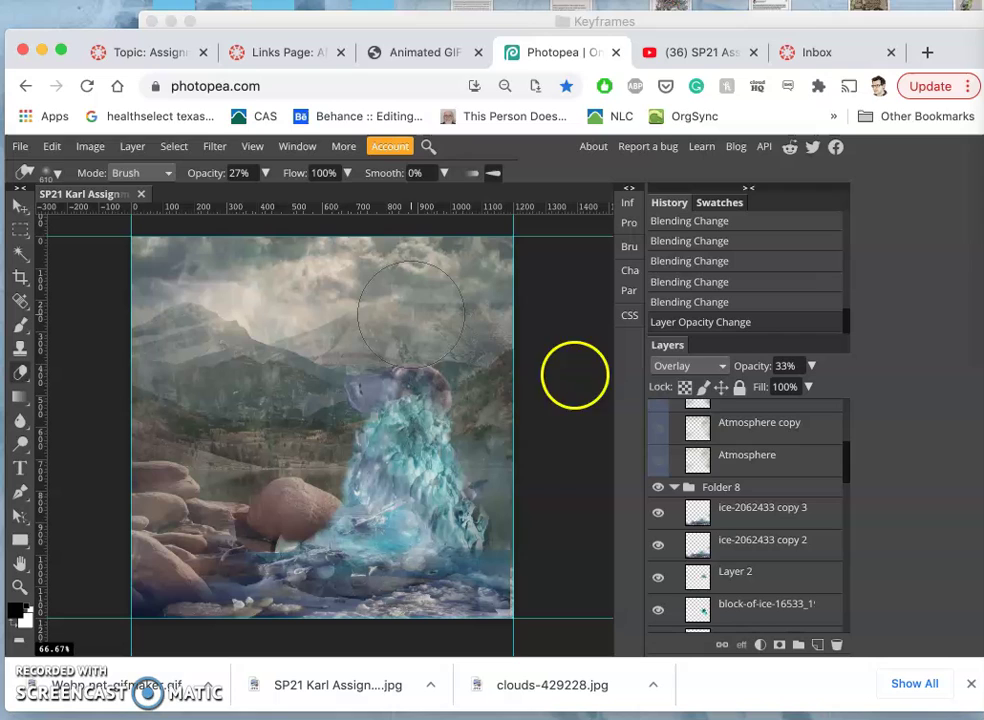
Raise the clouds-429228 layer's opacity and lower Layer 1 to 49% opacity
scroll(730, 490, down, 10)
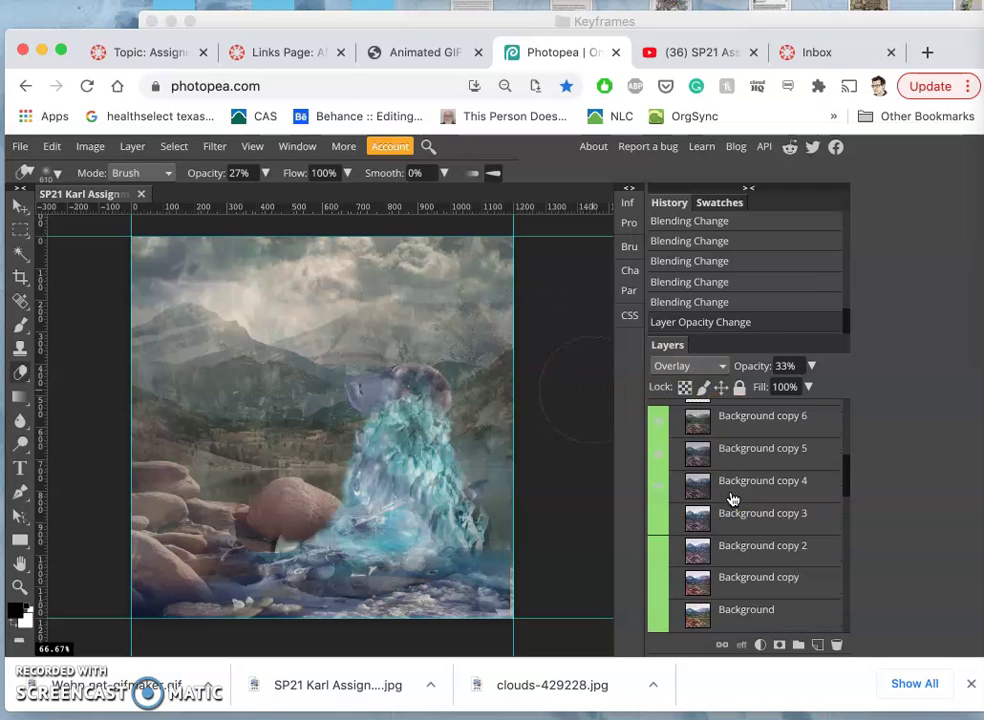
scroll(730, 490, up, 15)
click(733, 438)
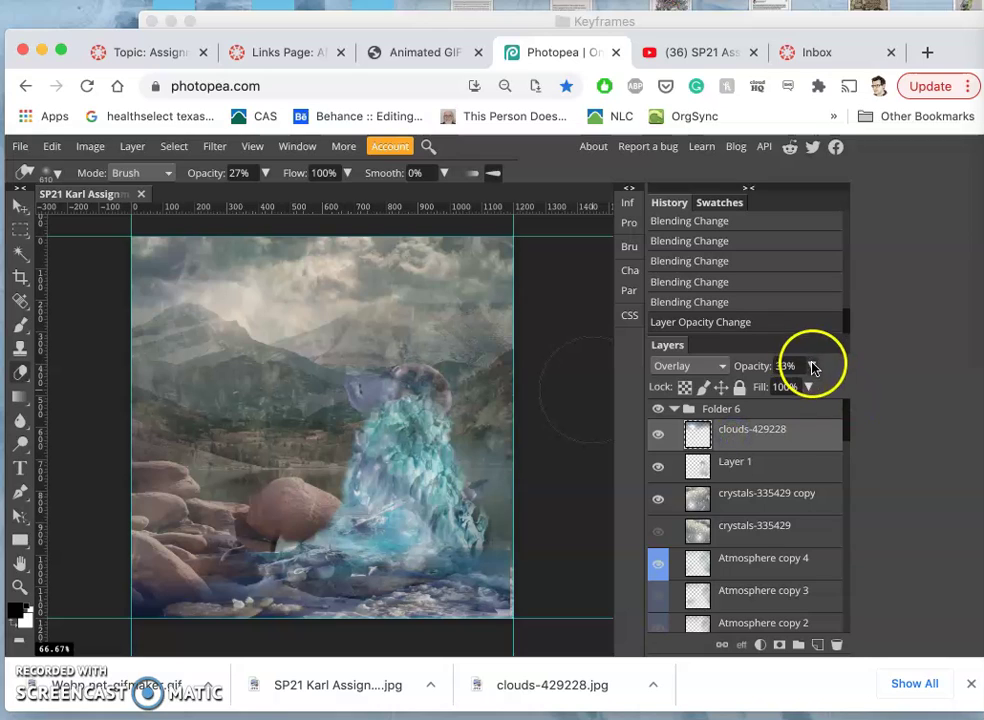
drag(770, 390, 788, 393)
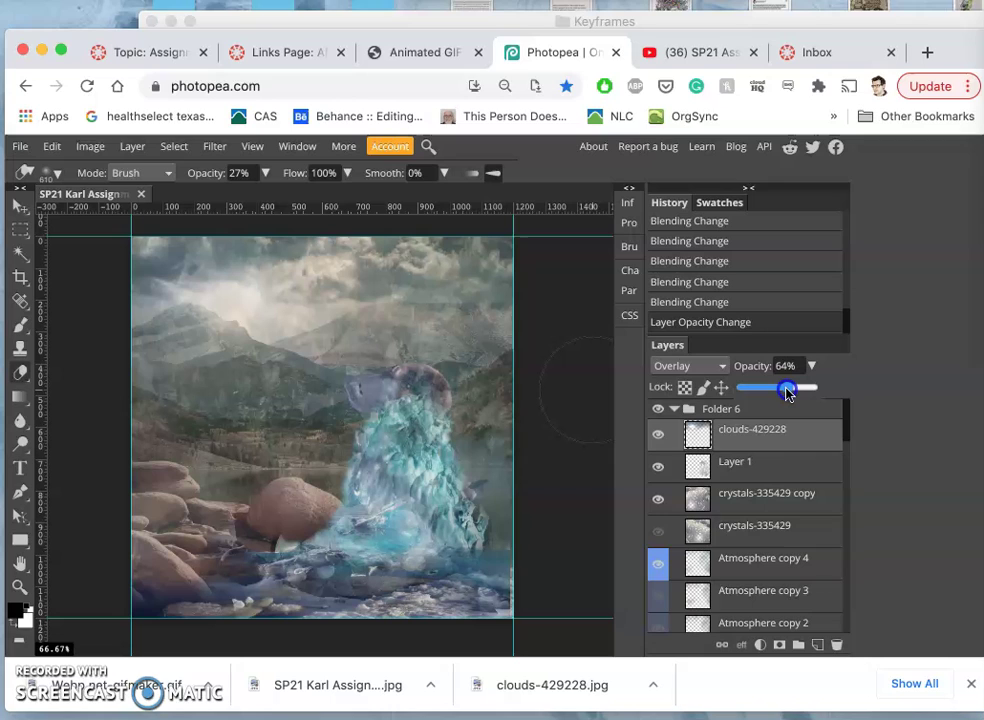
click(762, 466)
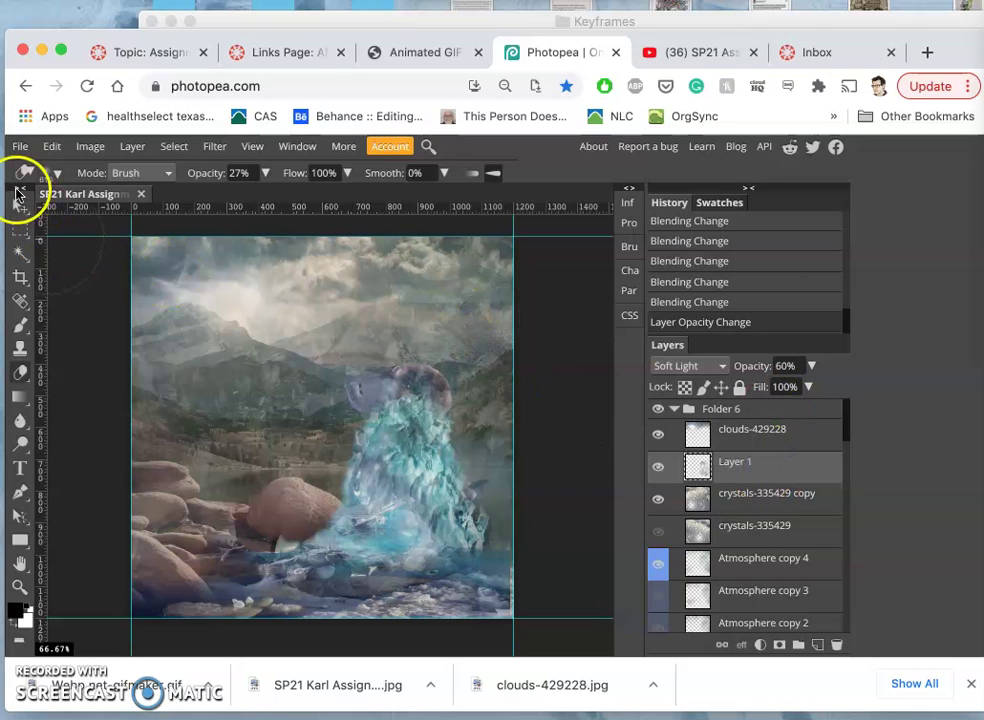
click(17, 204)
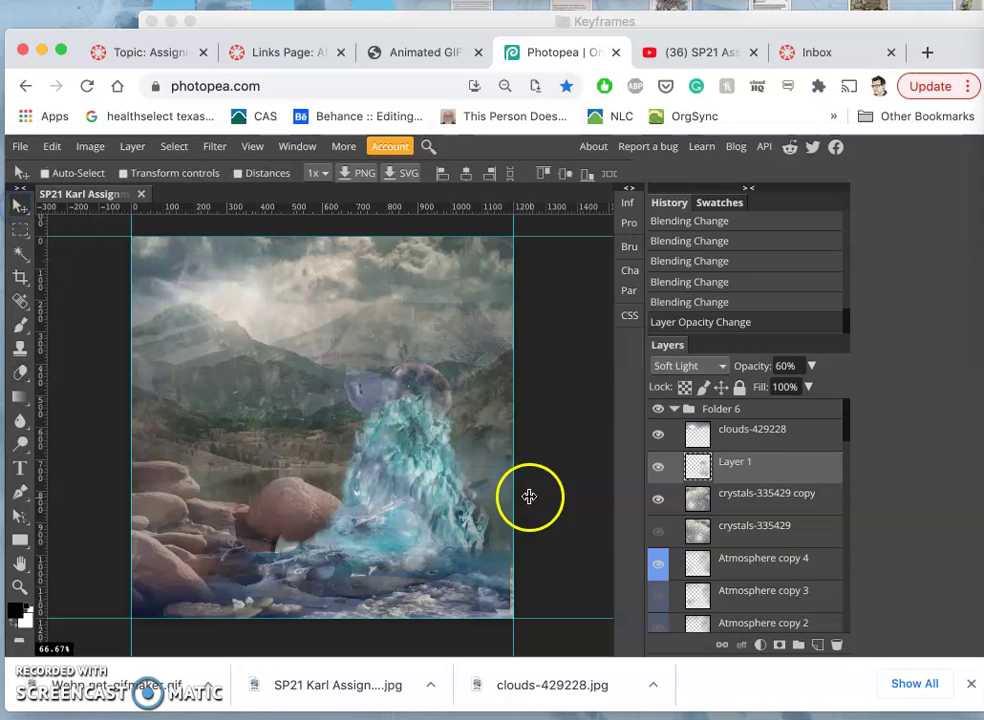
click(811, 372)
drag(786, 386, 778, 386)
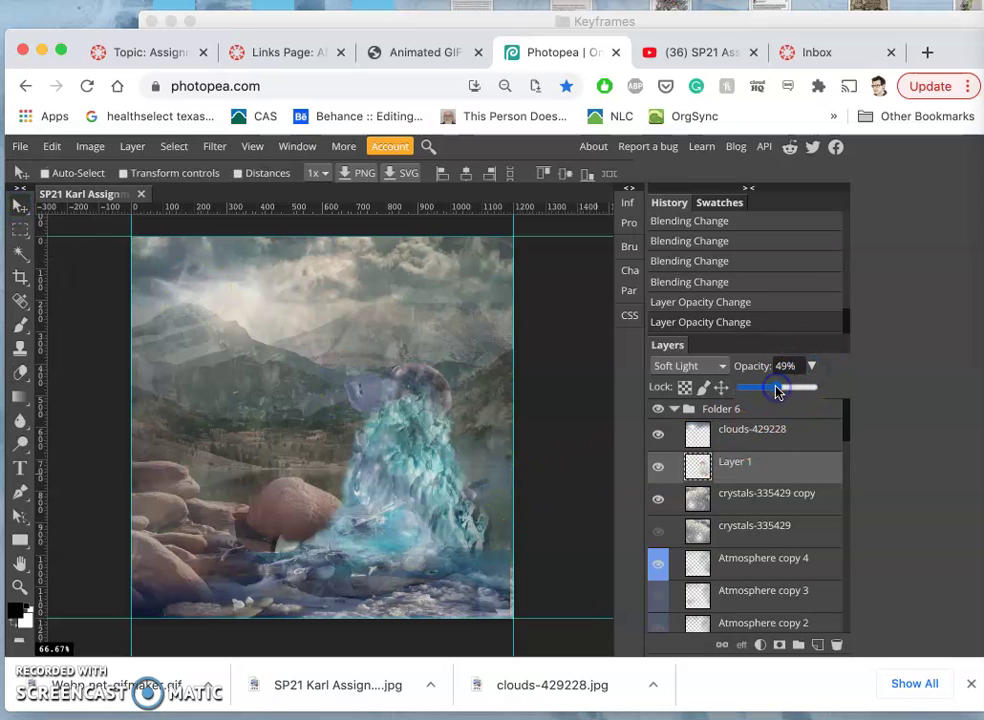
click(402, 465)
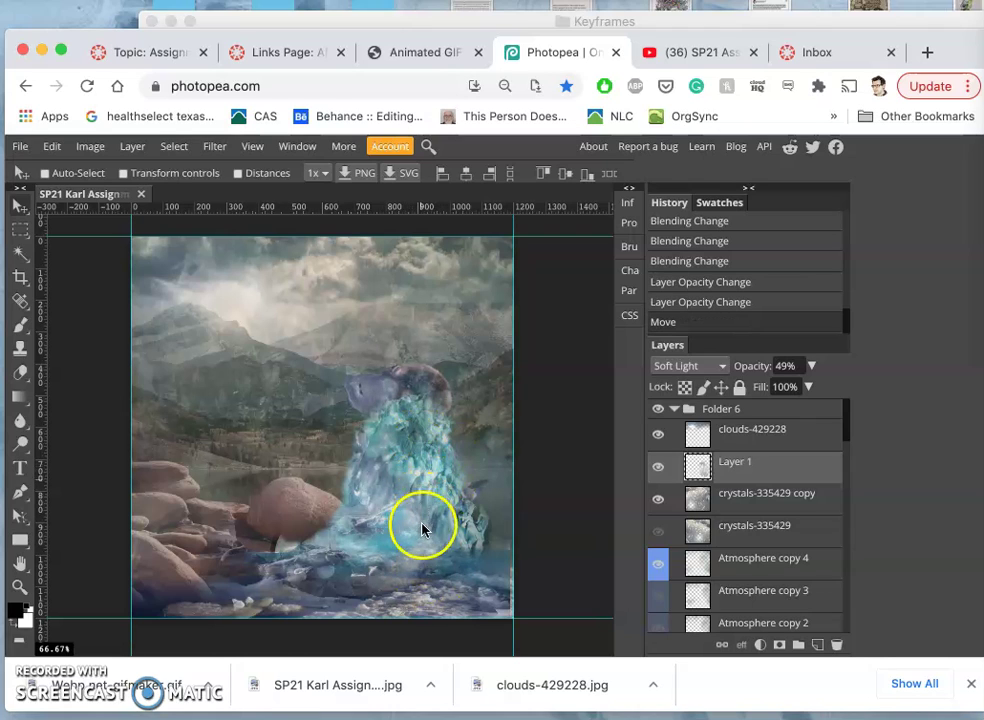
Hide crystals-335429 copy, show crystals-335429, and set its opacity to 46%
click(715, 503)
click(658, 535)
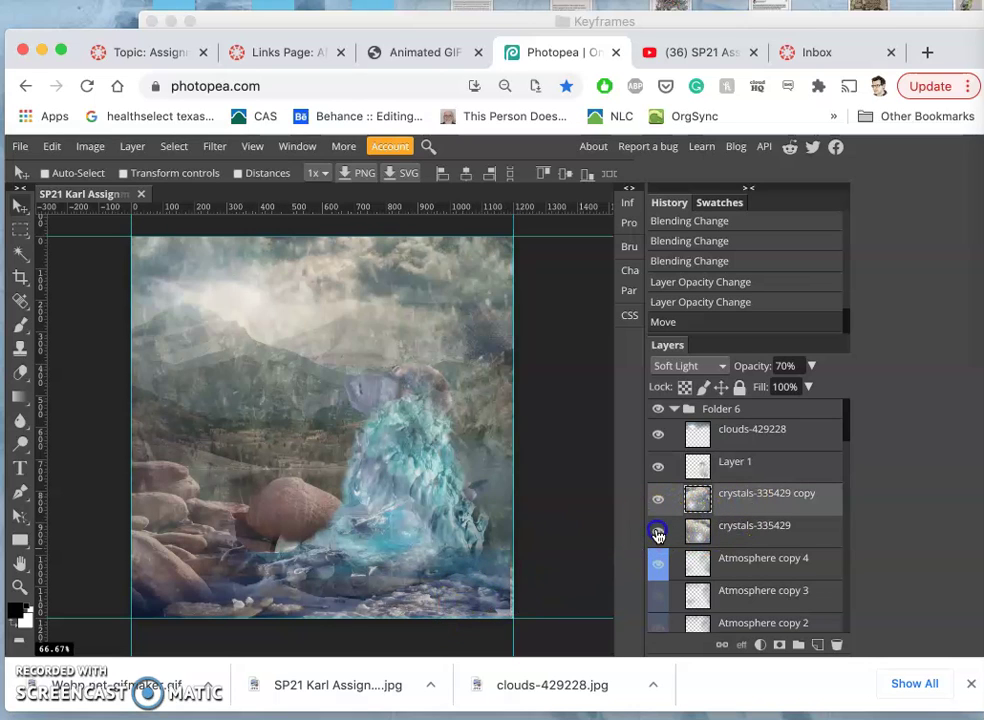
click(659, 505)
click(670, 532)
click(812, 366)
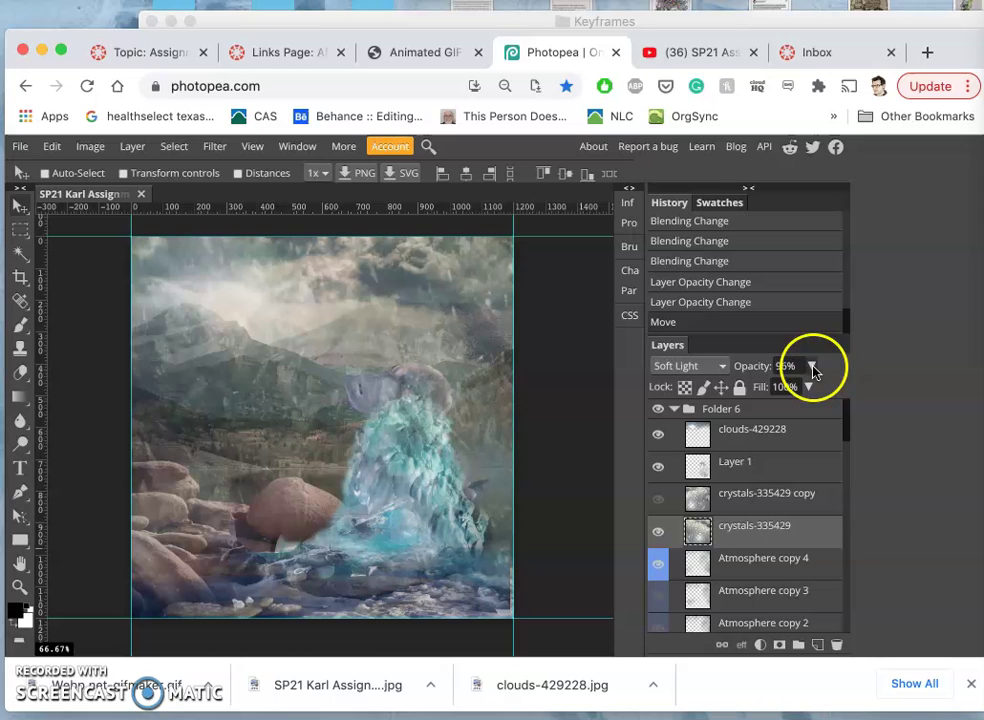
click(773, 390)
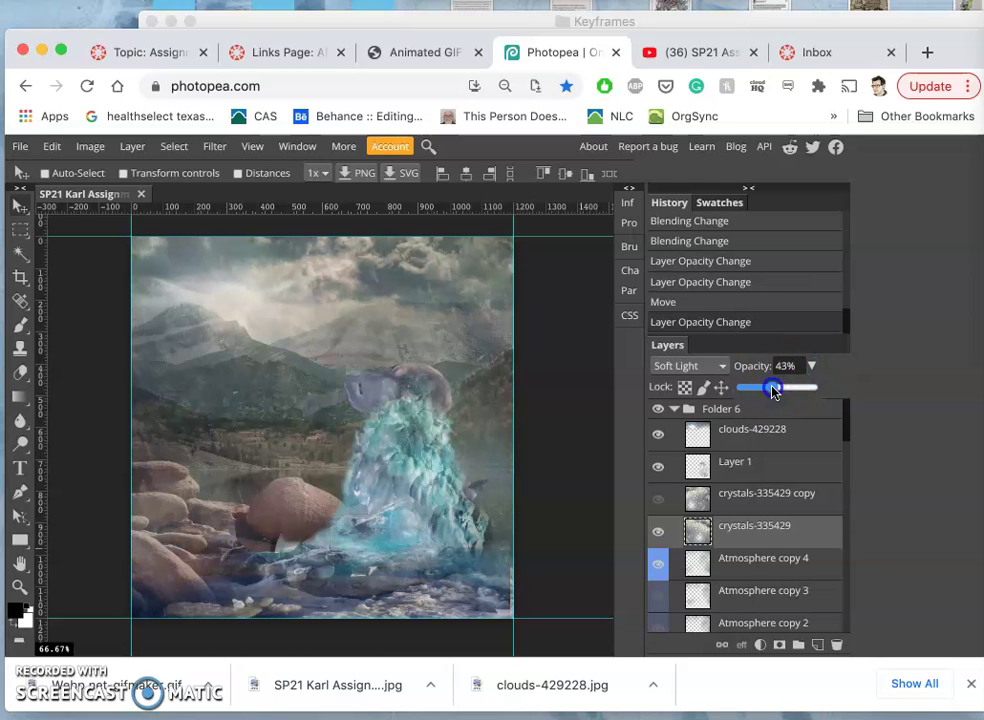
drag(775, 390, 777, 388)
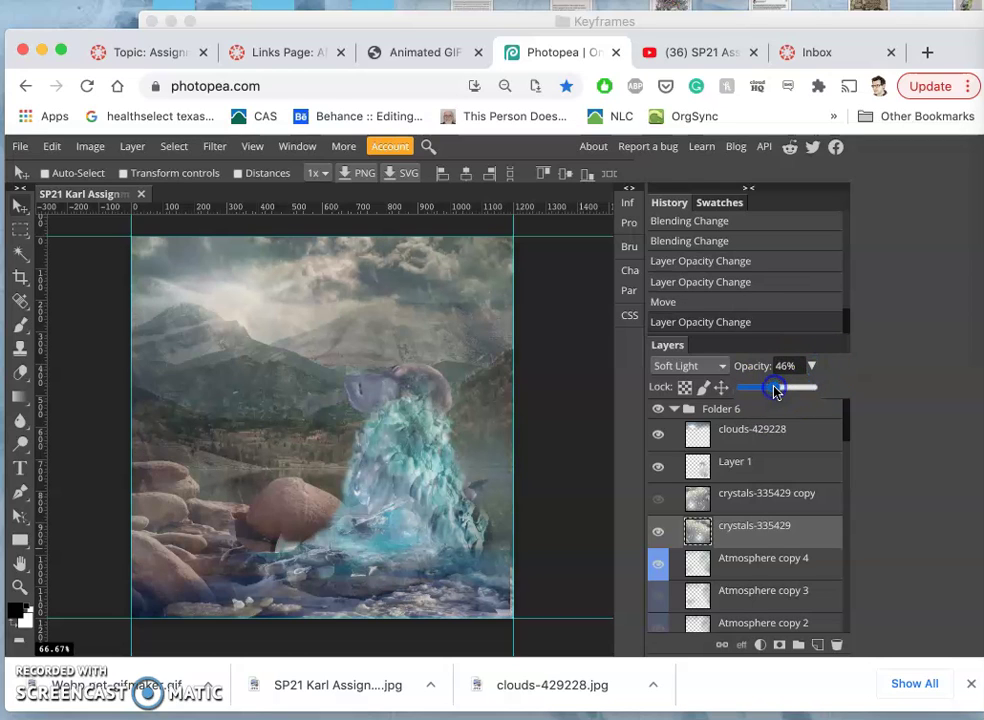
click(666, 509)
click(666, 508)
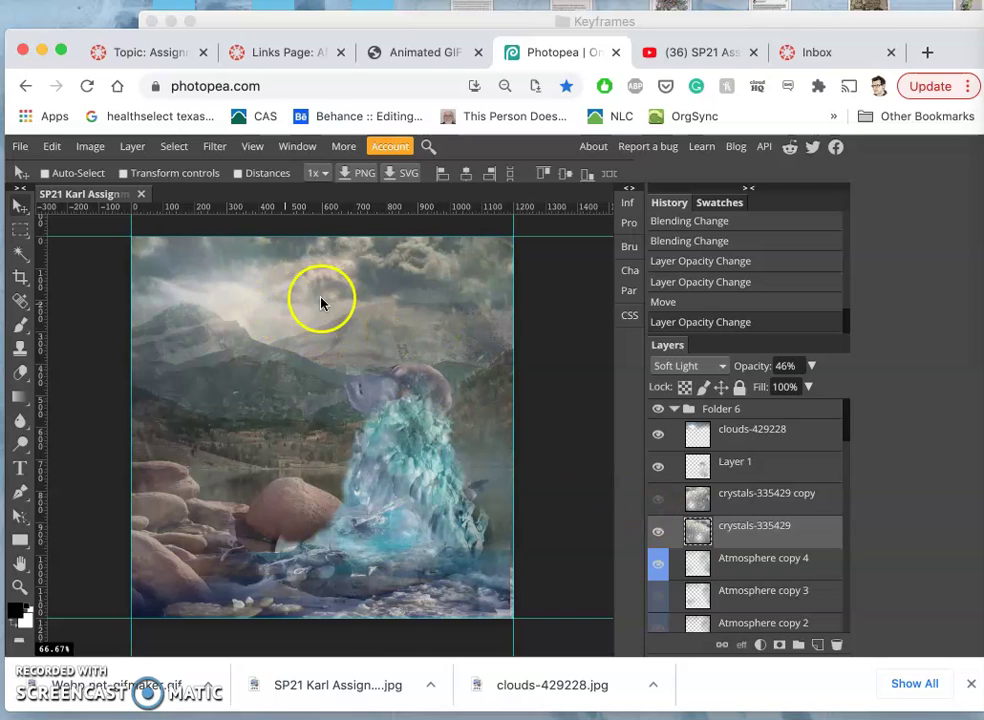
Lower the clouds-429228 layer's opacity to 52%
click(743, 443)
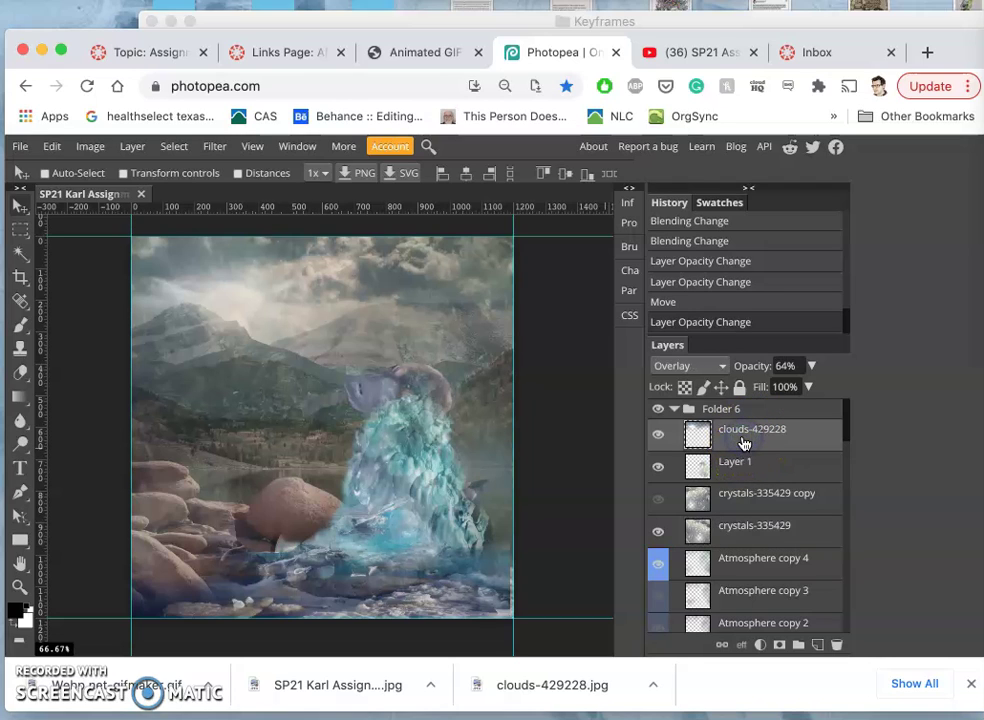
click(811, 366)
drag(784, 392, 780, 392)
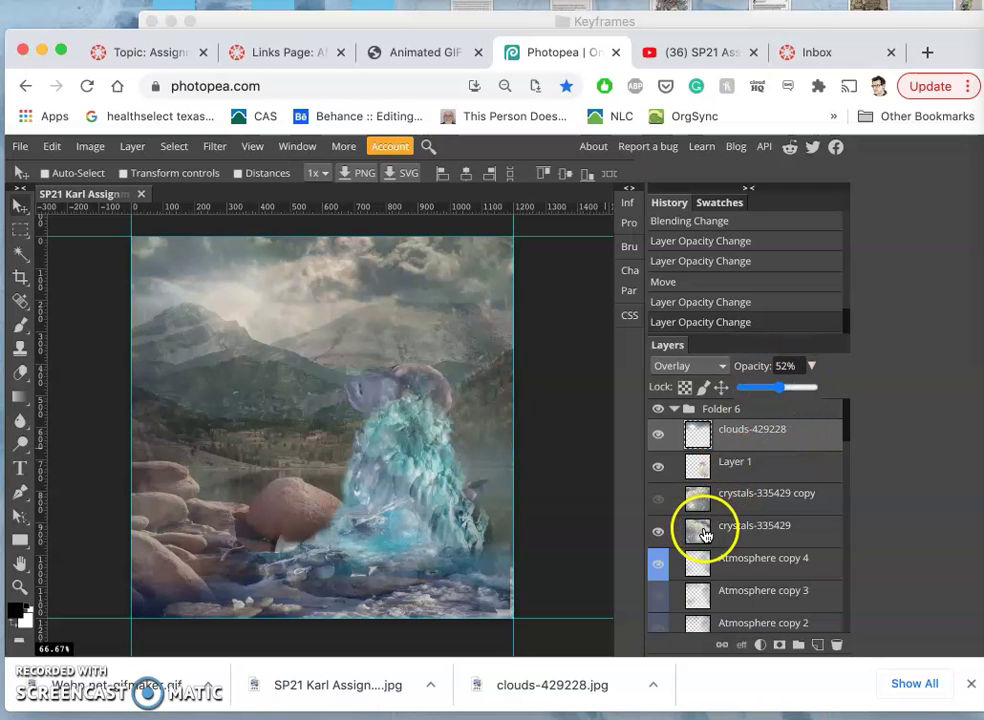
Reposition the Atmosphere copy 4 haze, comparing with ice-2062433 copy 3 briefly hidden
scroll(715, 553, down, 1)
scroll(715, 553, down, 1)
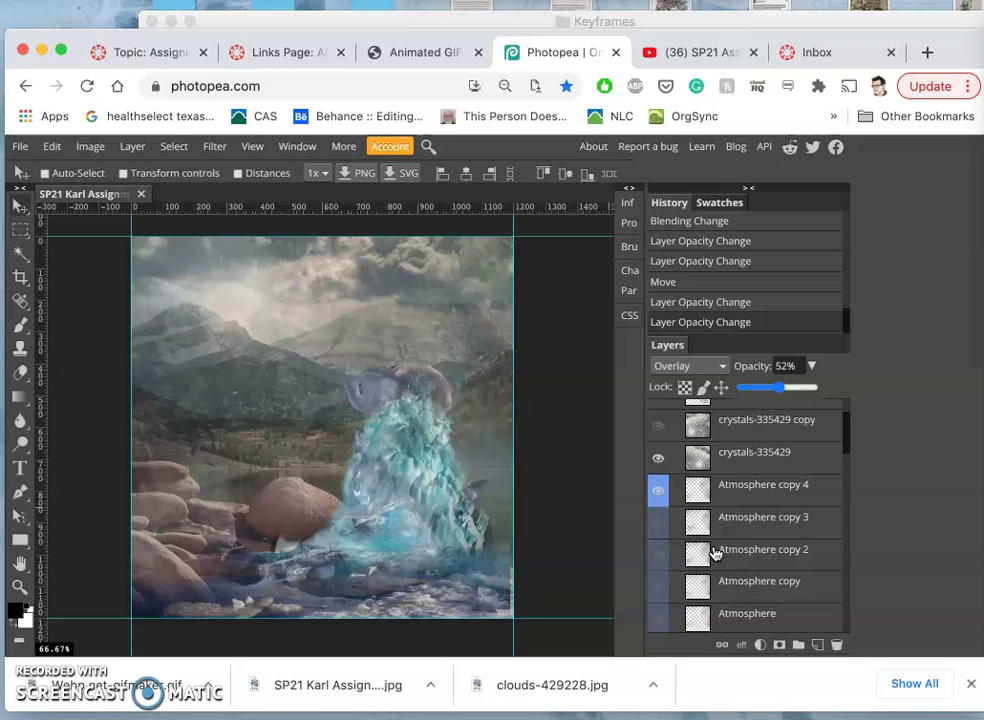
click(747, 485)
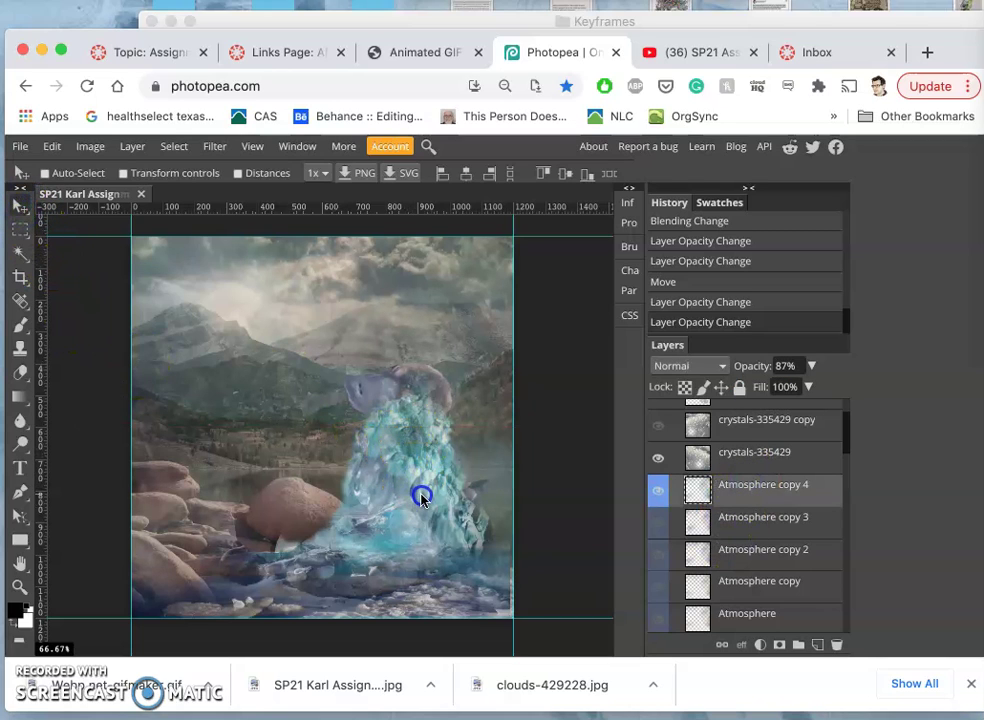
drag(424, 503, 424, 503)
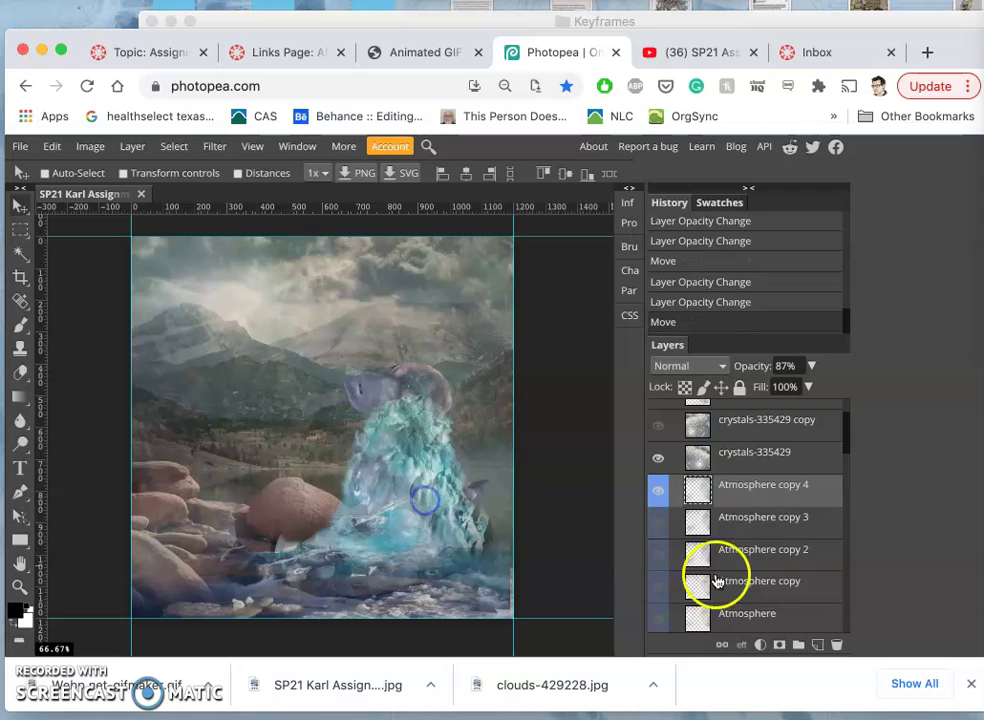
scroll(715, 565, down, 5)
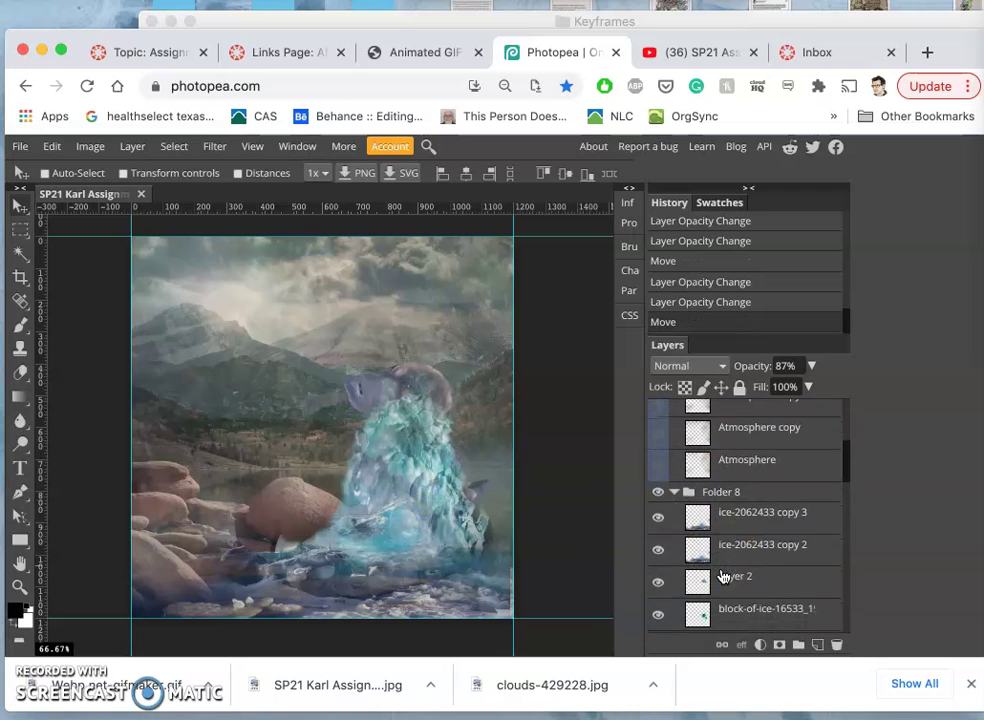
click(659, 519)
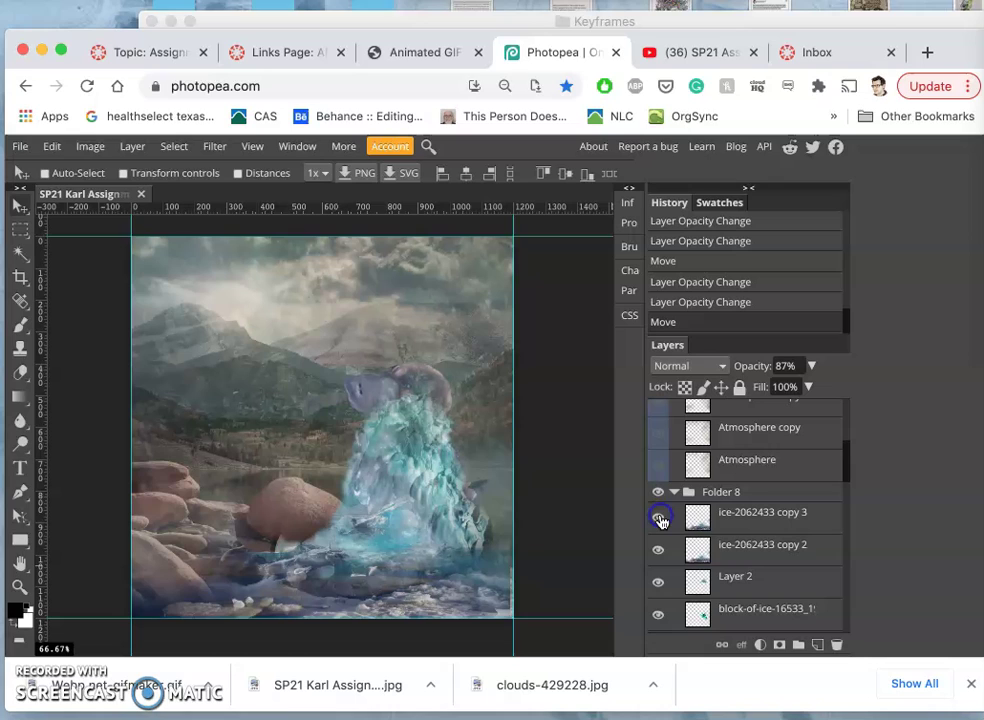
click(659, 519)
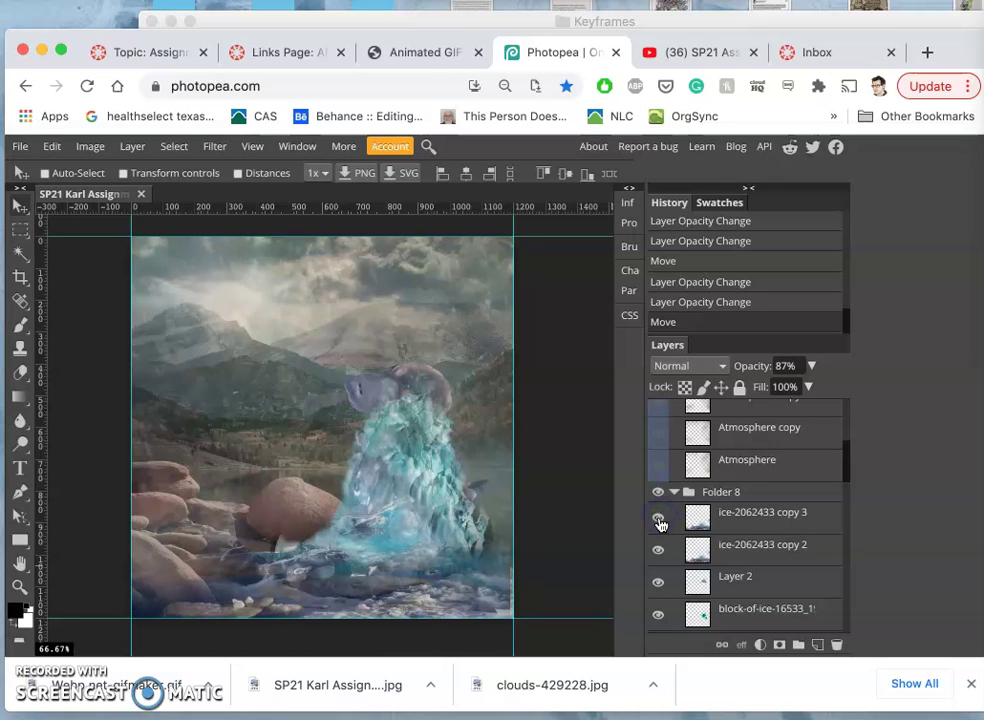
Lower ice-2062433 copy 3 to 67% and ice-2062433 copy 2 to about 80% opacity
click(760, 522)
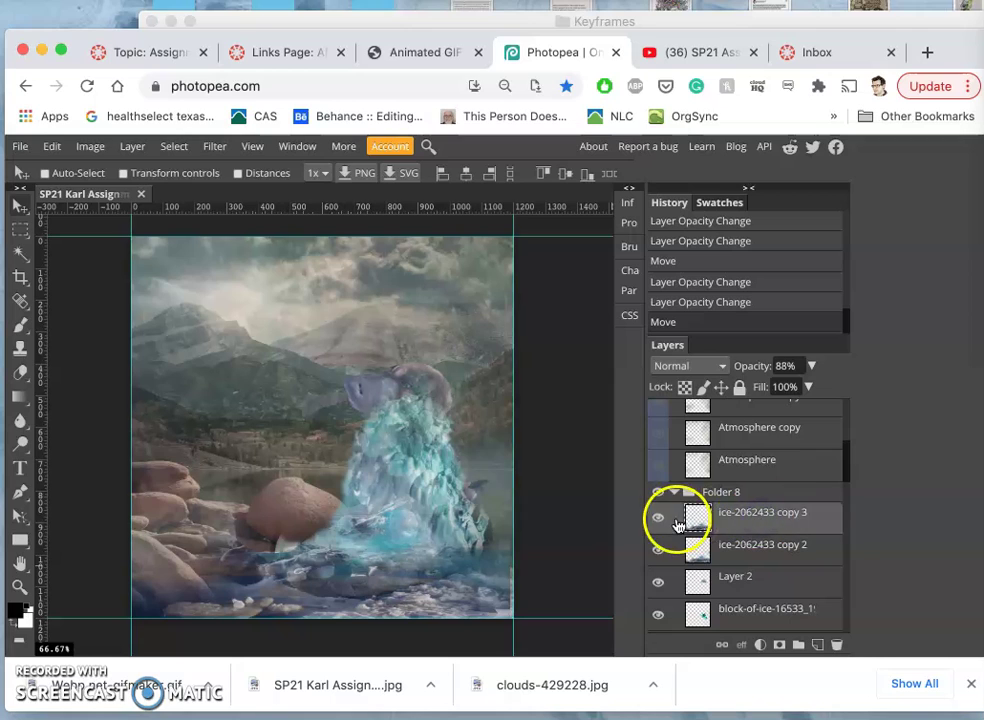
click(811, 366)
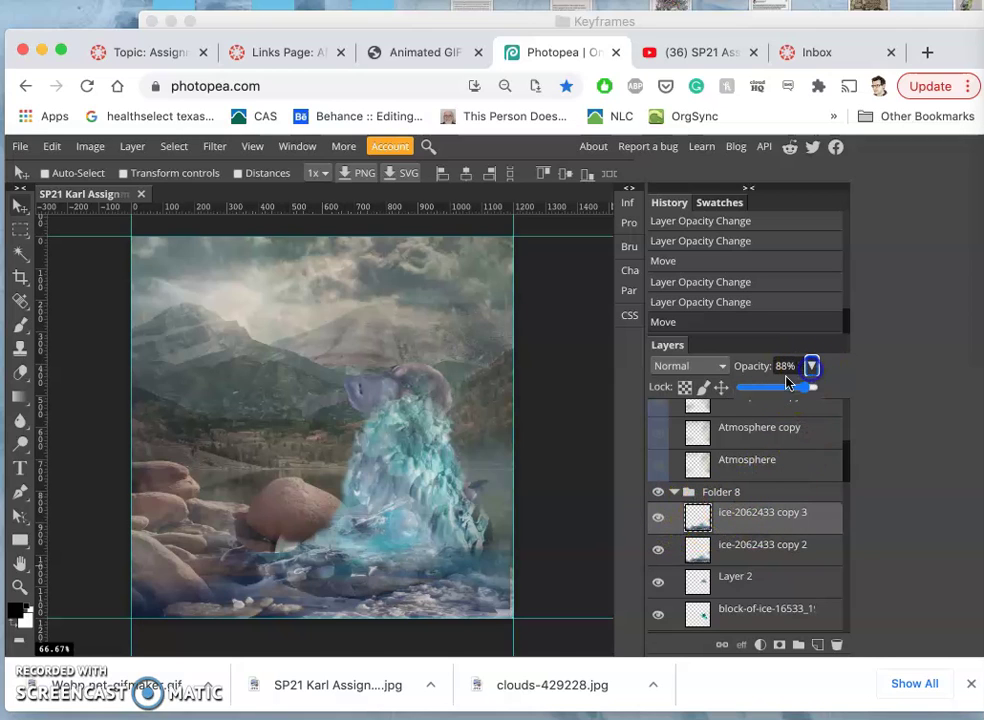
click(788, 388)
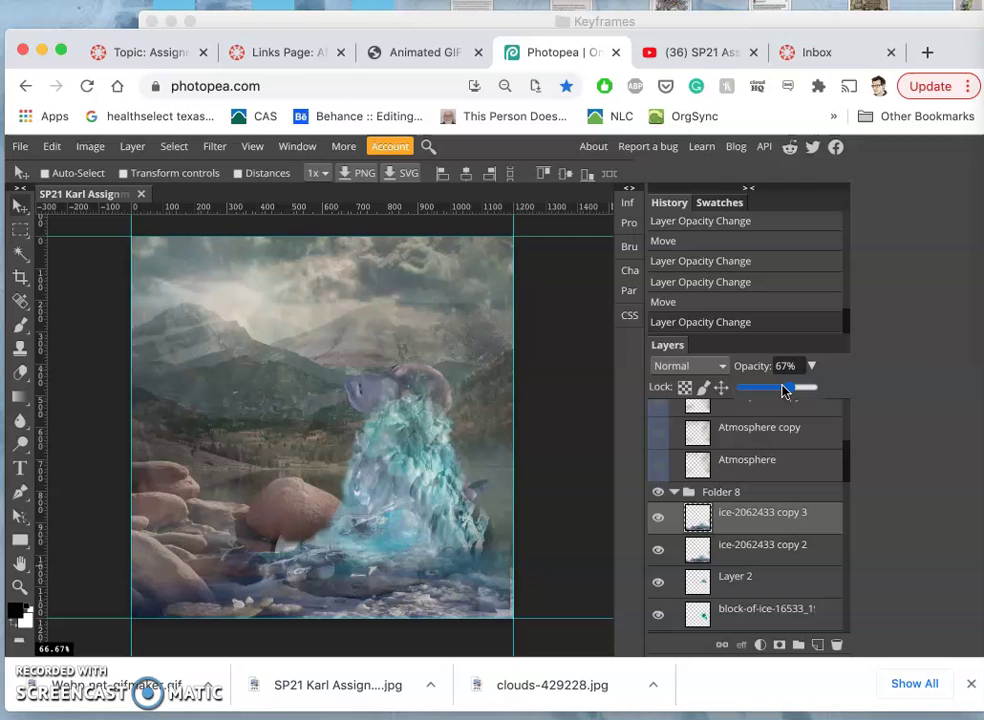
click(731, 546)
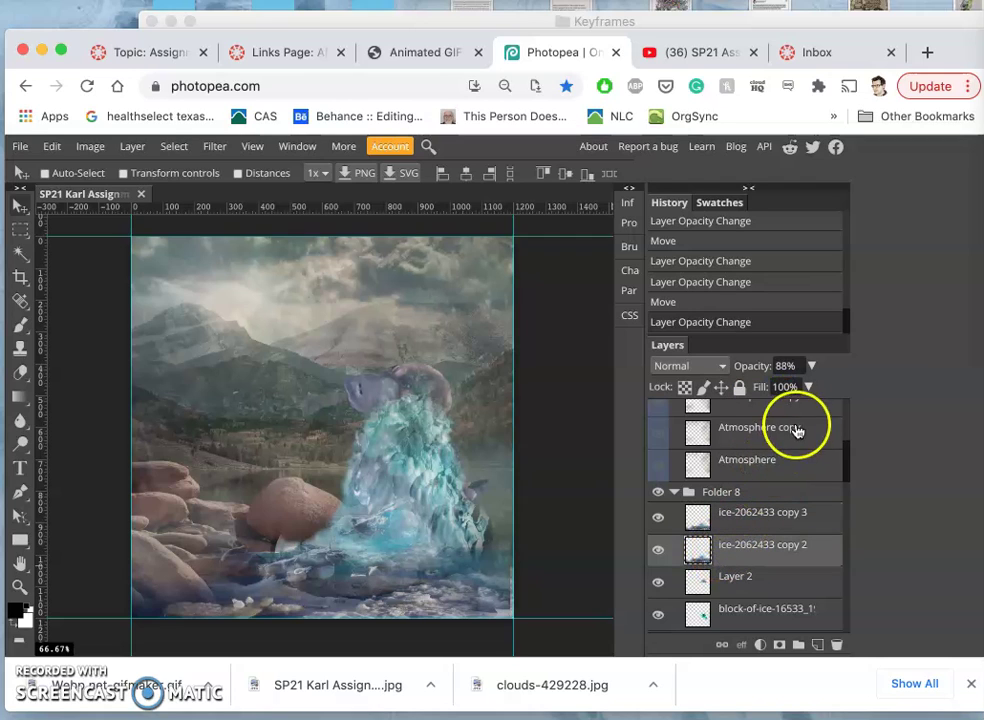
click(811, 367)
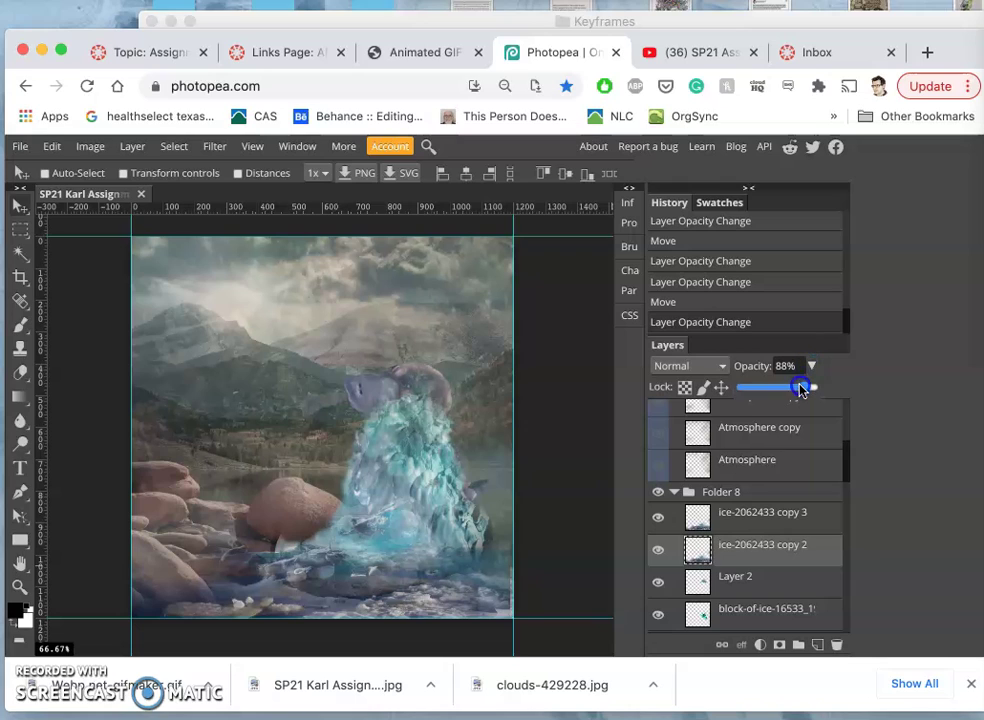
drag(801, 388, 796, 389)
Set Layer 2 to 45% and lower the block-of-ice layers' opacity (77% and 60%)
scroll(753, 549, down, 1)
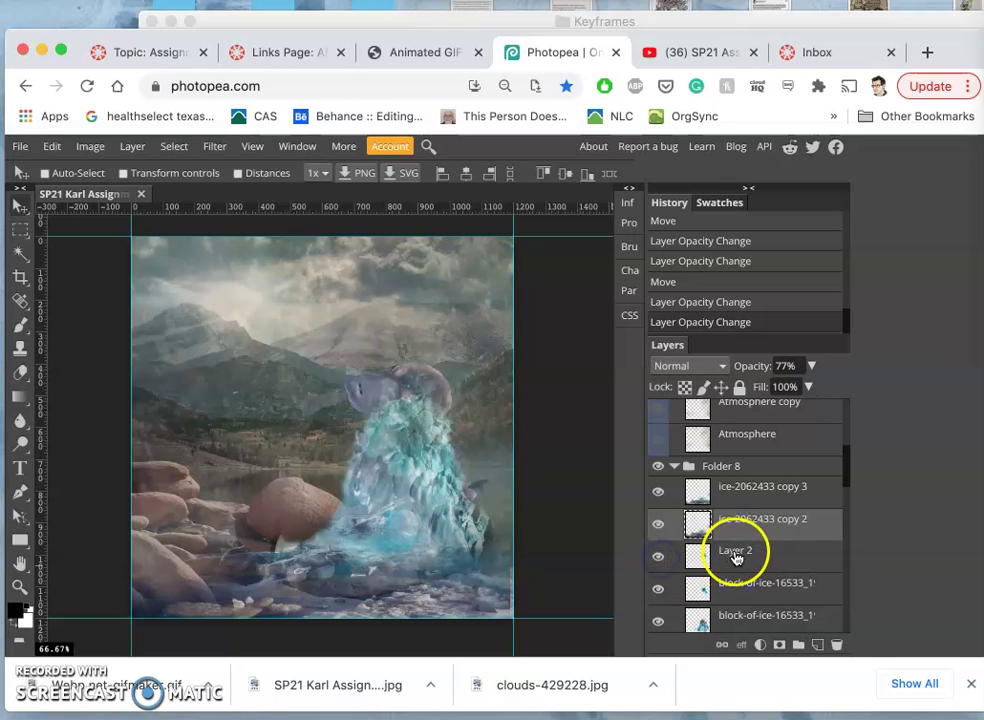
click(736, 557)
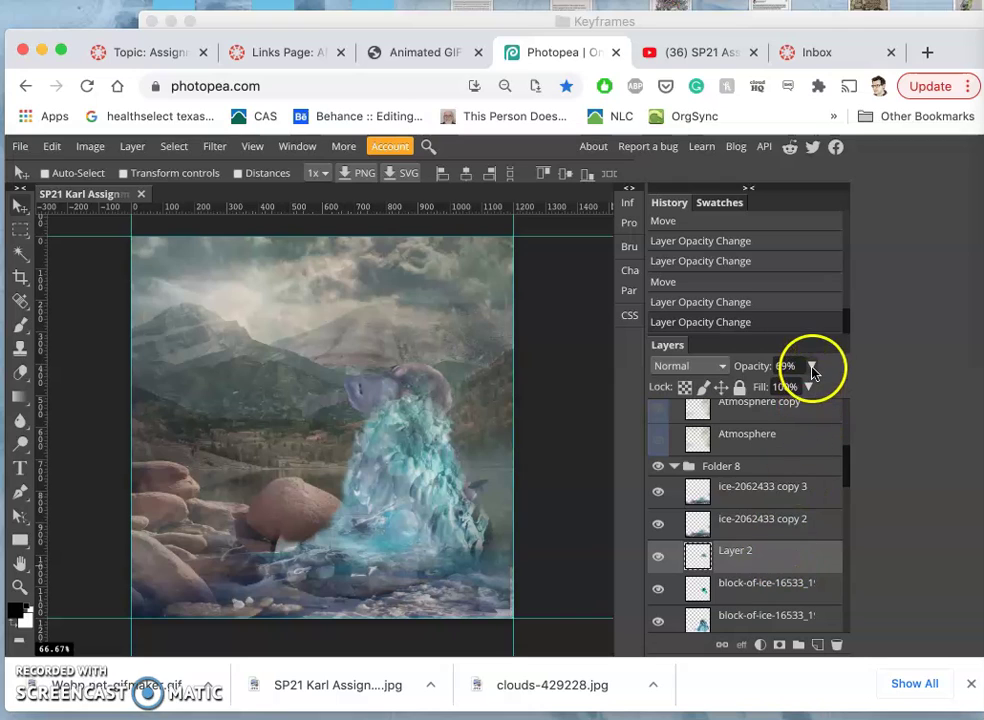
drag(778, 389, 773, 392)
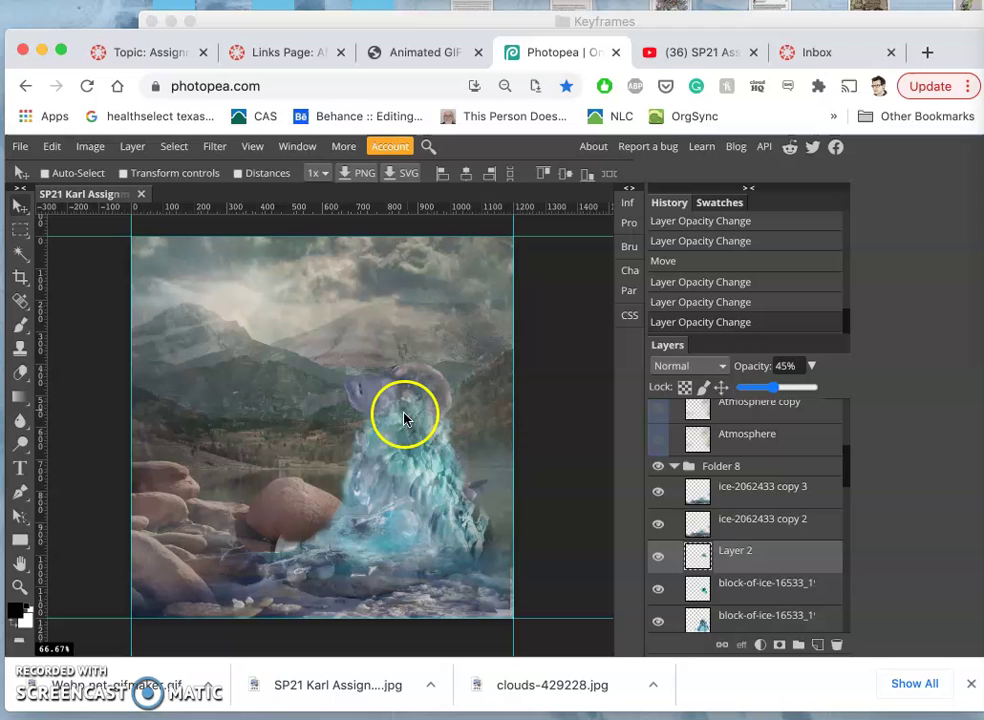
click(758, 565)
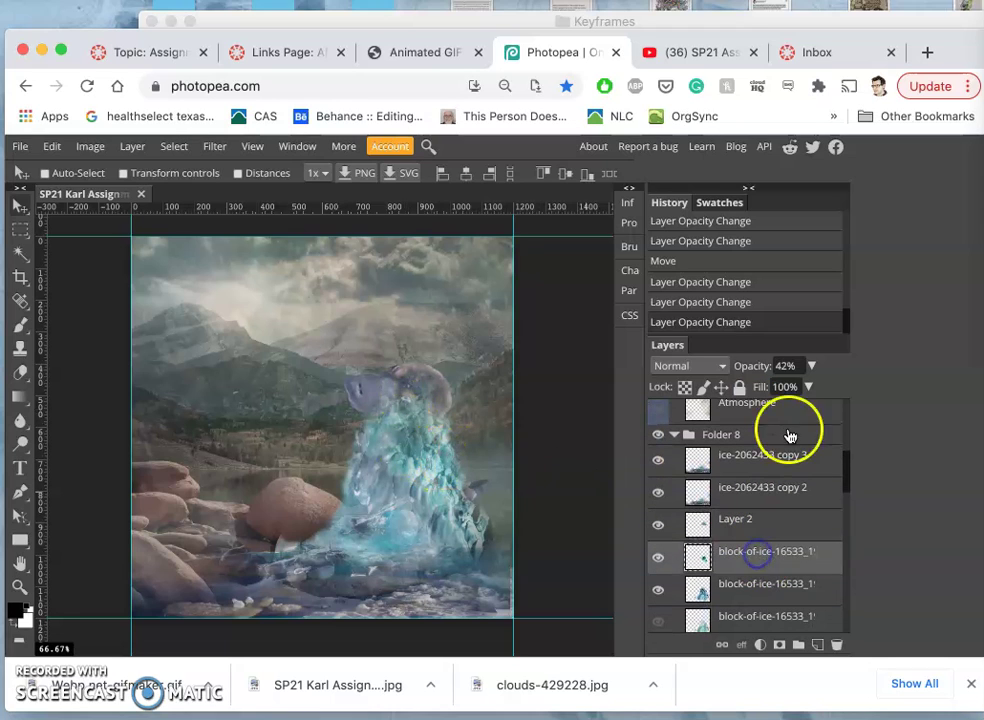
drag(770, 389, 753, 394)
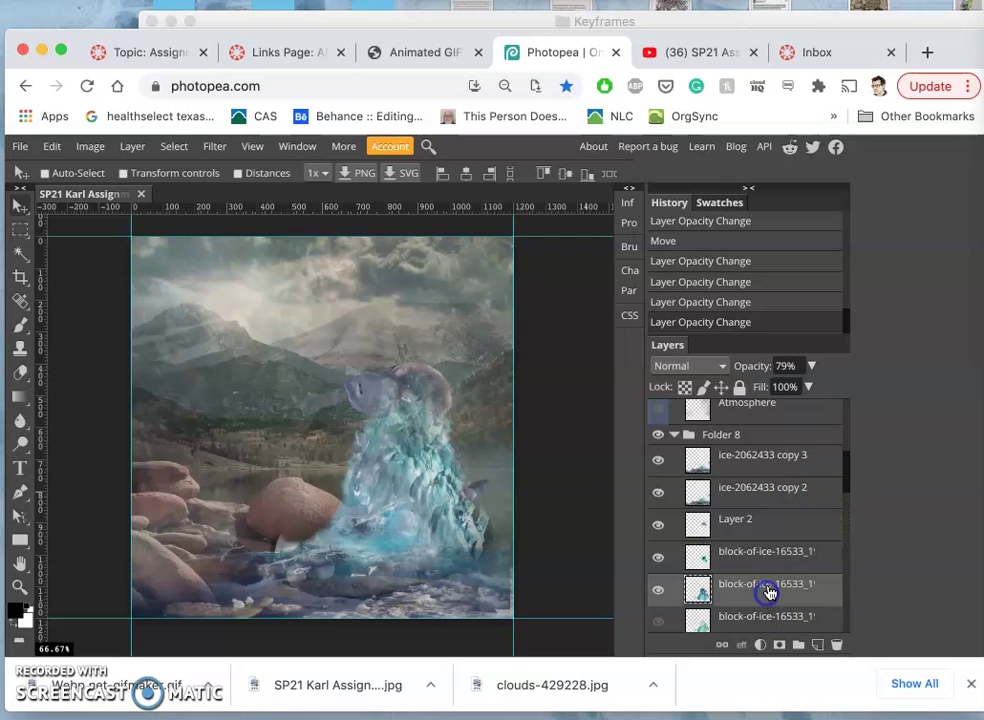
click(812, 366)
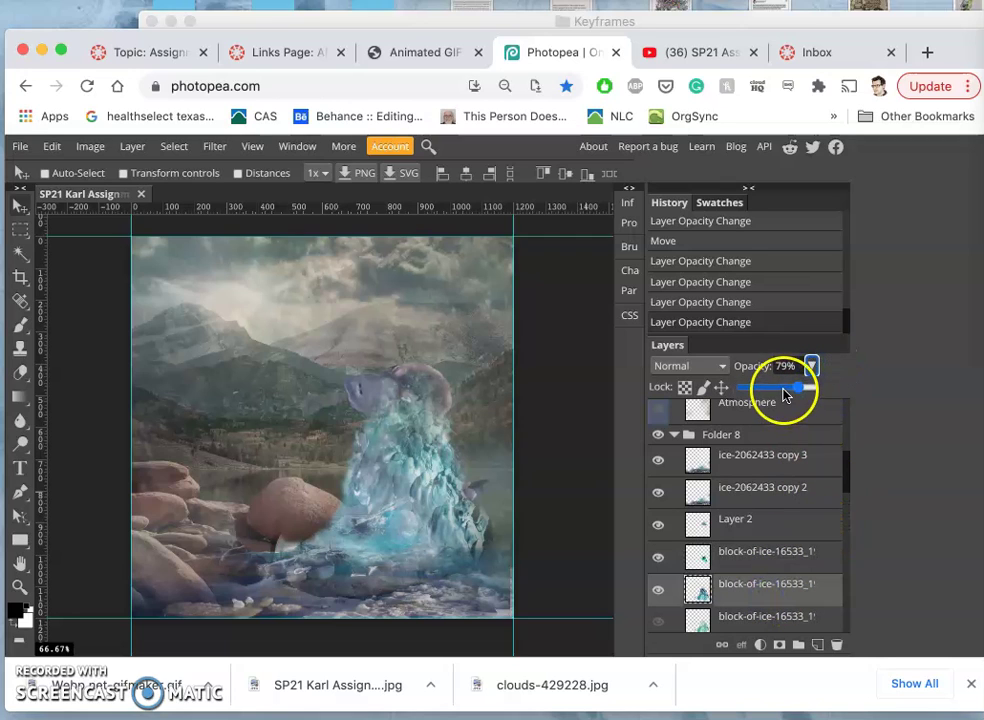
click(786, 394)
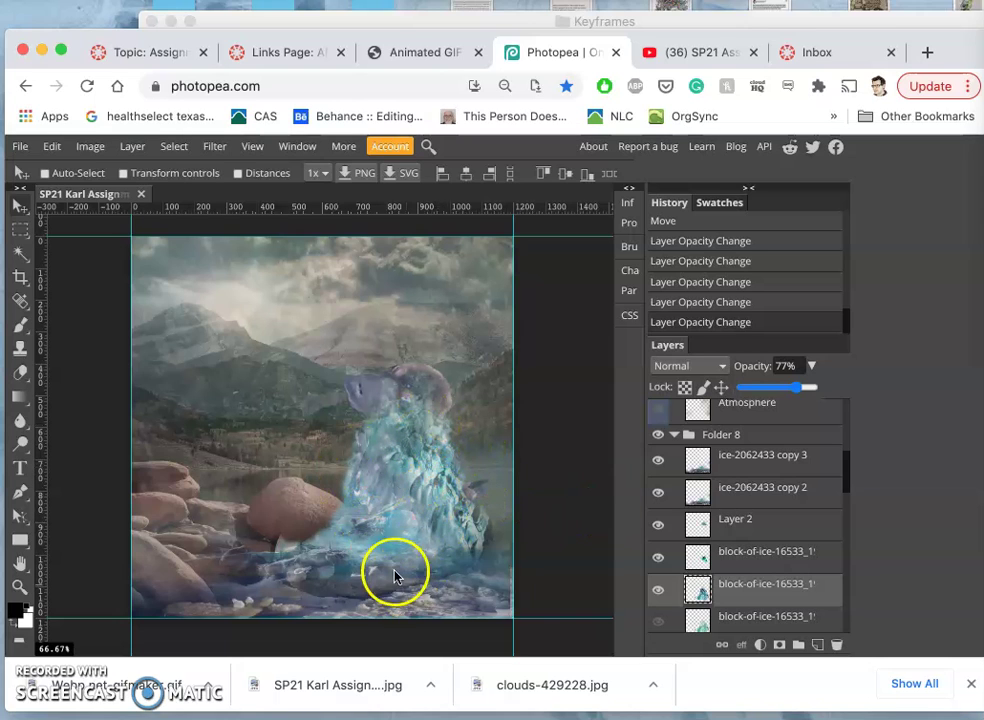
Fade the clouds-4157263 layer in Folder 4 from 63% to about 54% opacity
scroll(740, 575, down, 6)
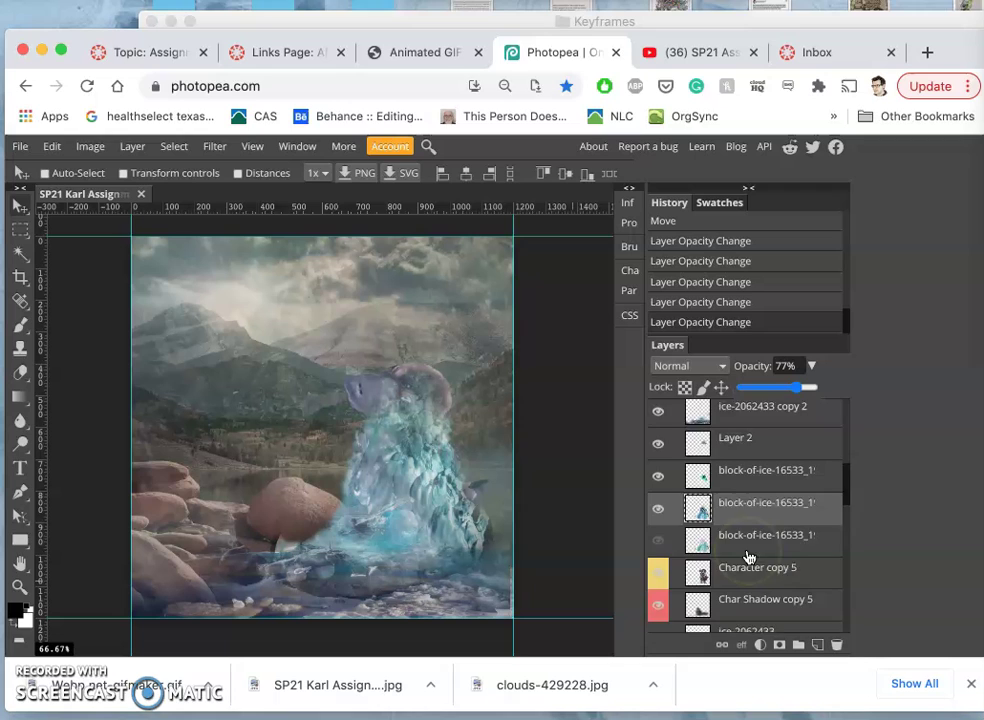
scroll(748, 557, down, 2)
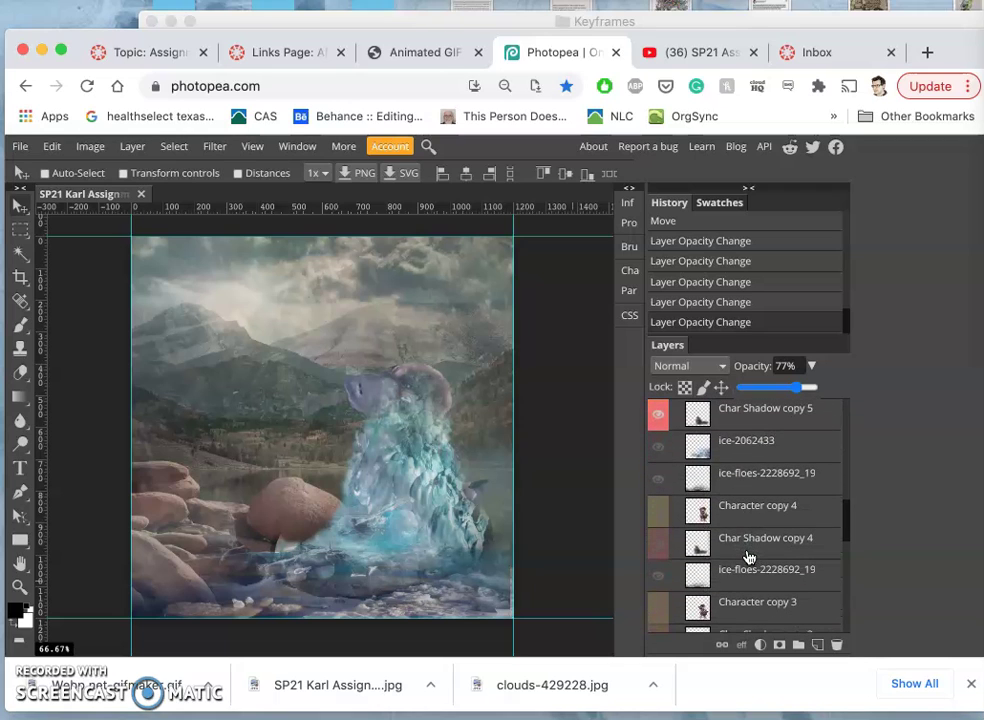
scroll(748, 557, down, 1)
click(433, 406)
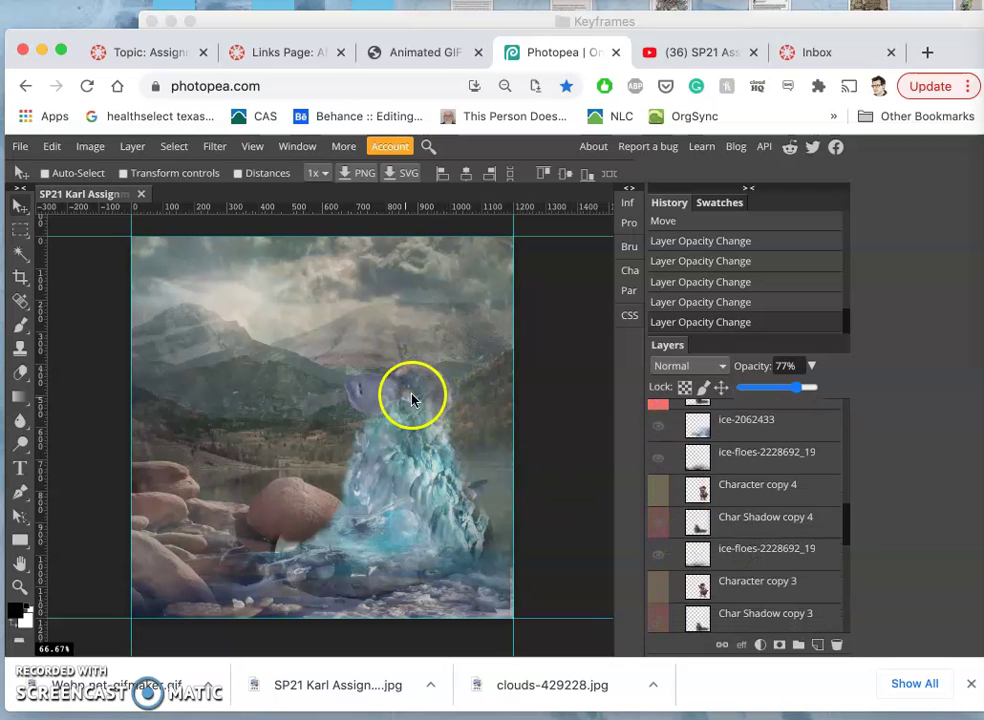
scroll(762, 529, down, 6)
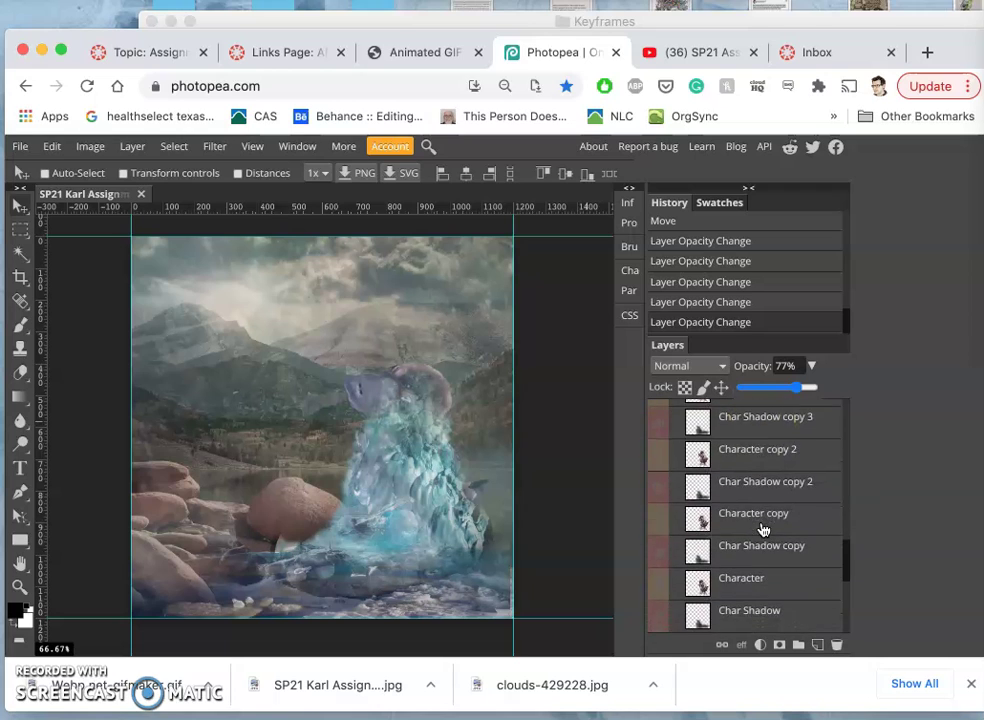
scroll(760, 528, down, 4)
drag(455, 428, 432, 402)
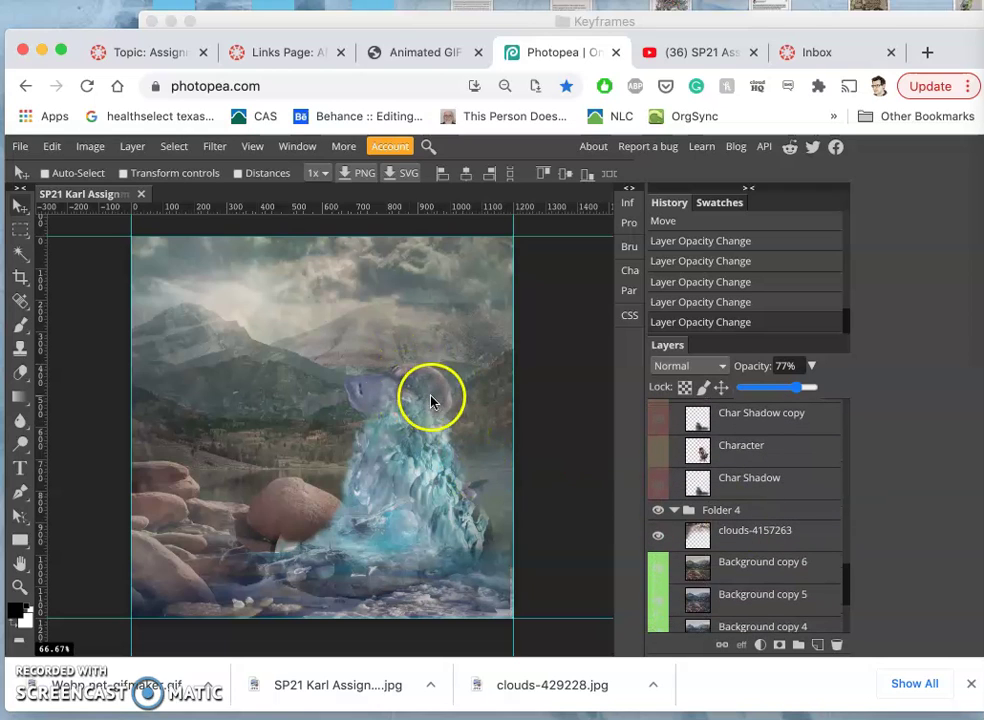
click(692, 542)
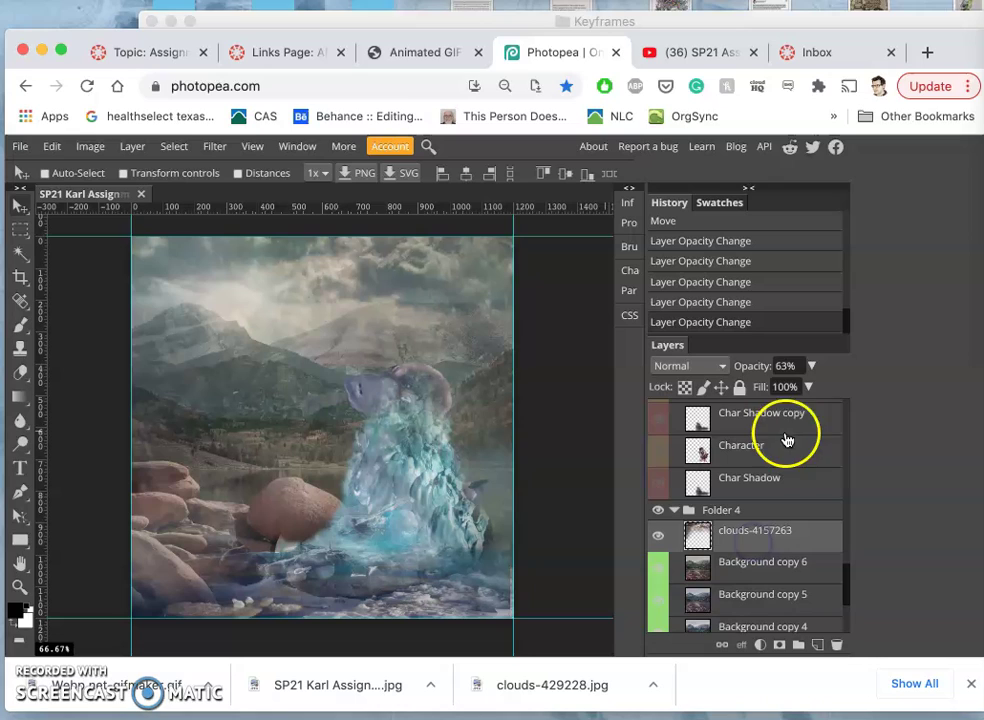
click(811, 366)
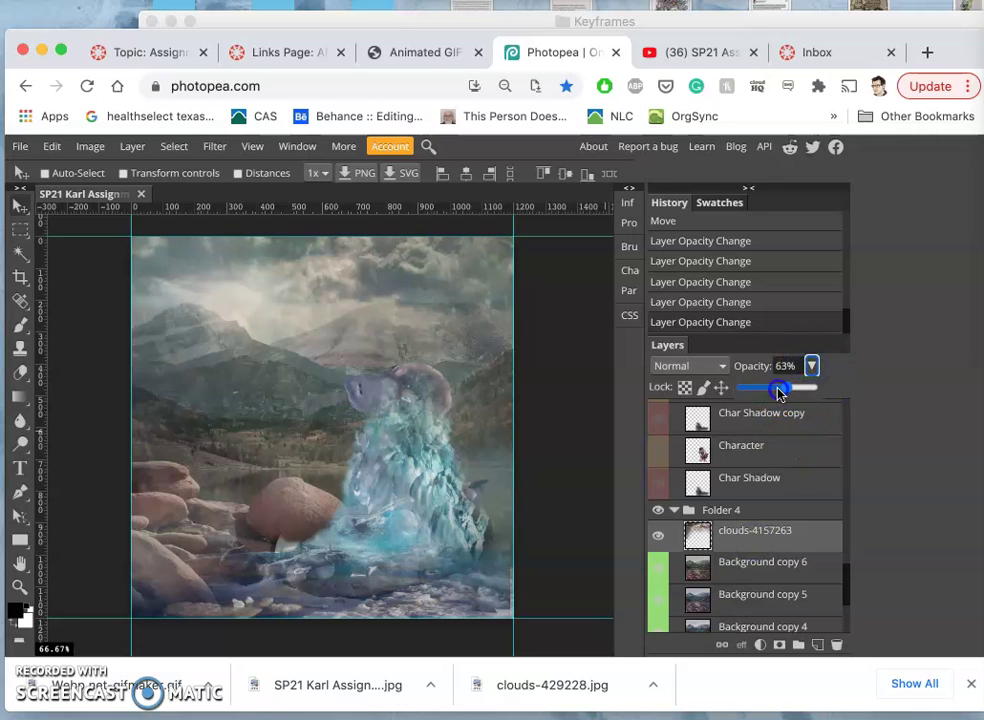
drag(779, 393, 784, 390)
scroll(787, 560, down, 1)
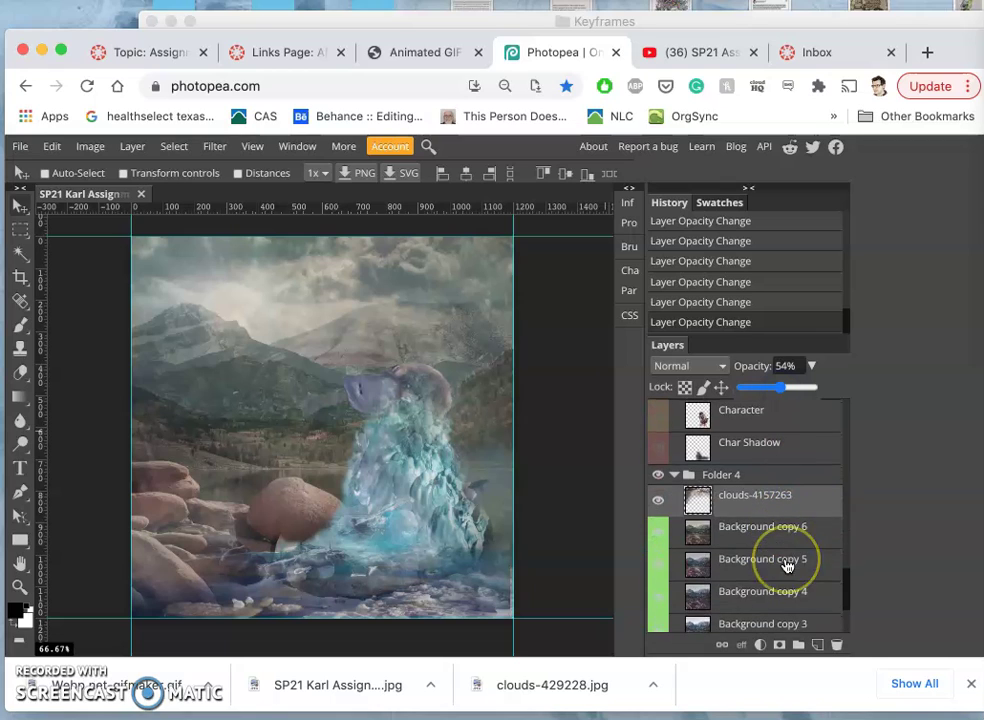
scroll(787, 566, down, 1)
Duplicate Background copy 6 with Cmd+J to create Background copy 7
click(757, 527)
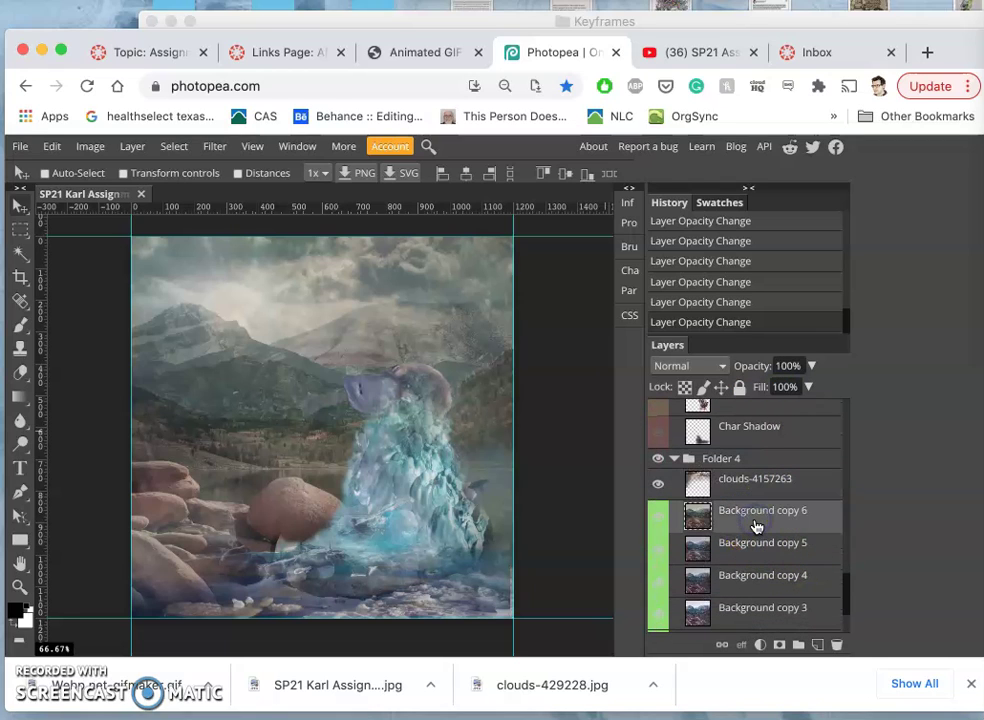
key(super+j)
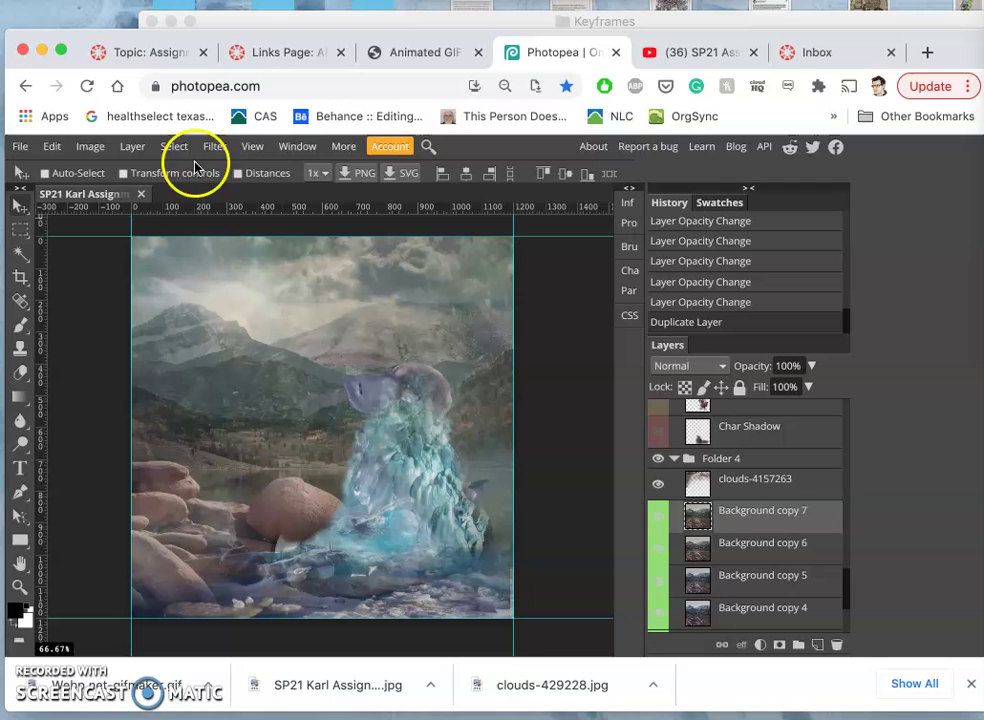
click(91, 148)
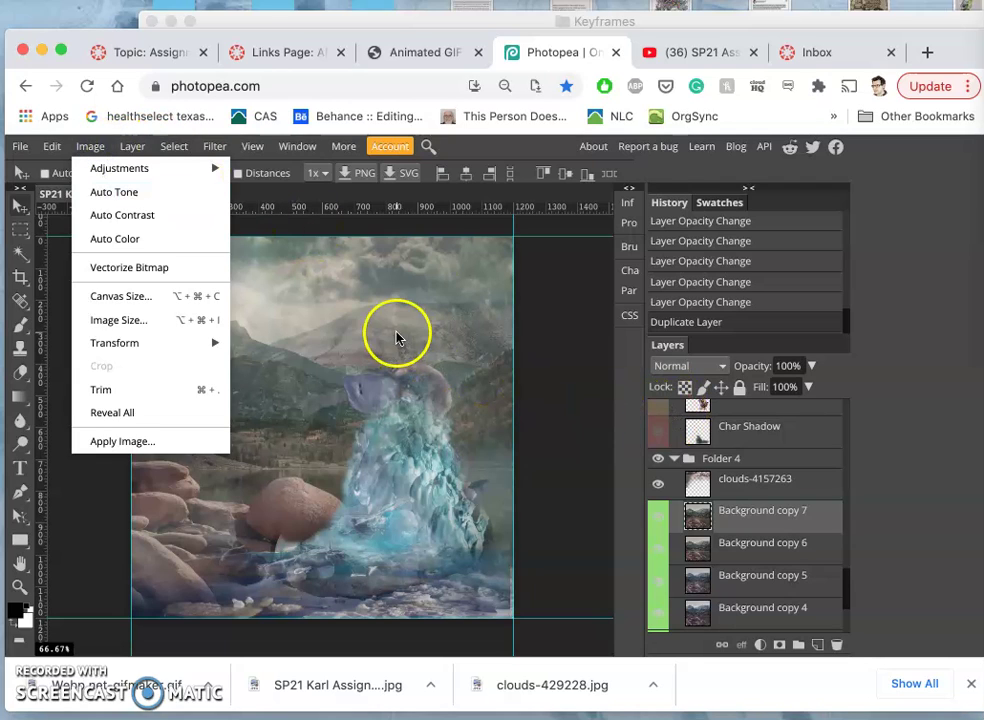
click(700, 513)
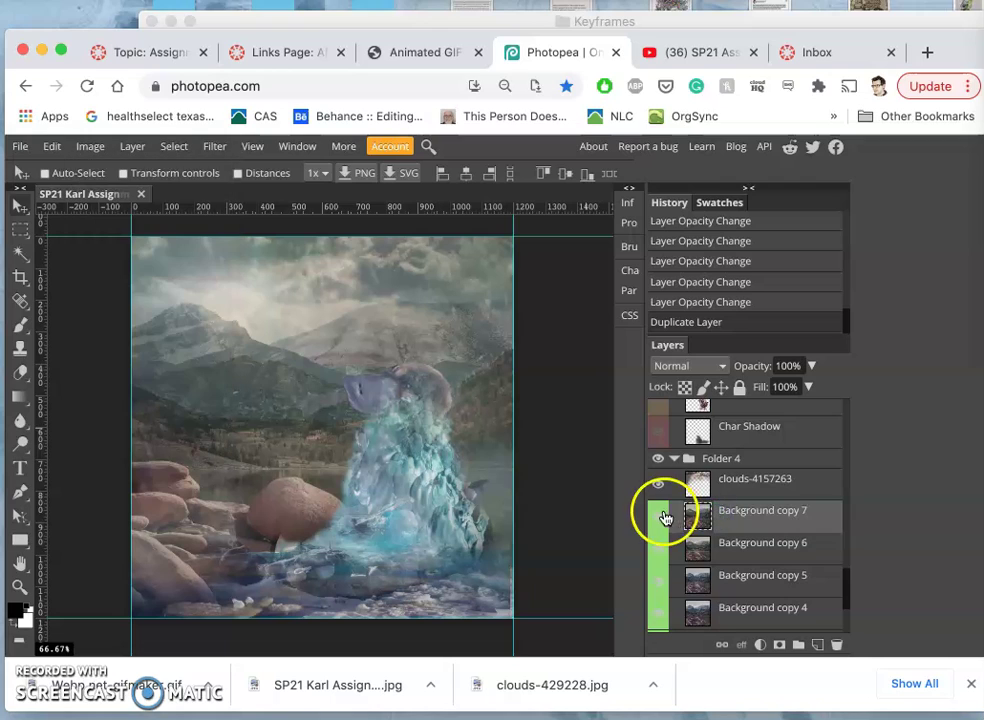
Compare the Background copies by toggling their visibility, leaving copies 5 and 6 hidden
click(663, 516)
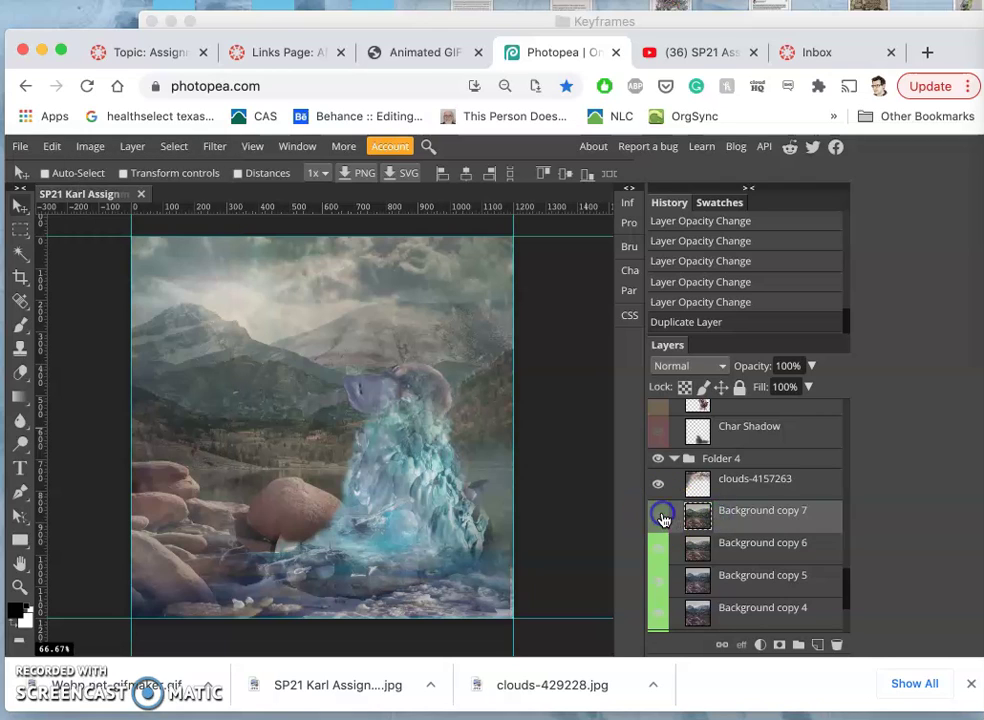
click(660, 585)
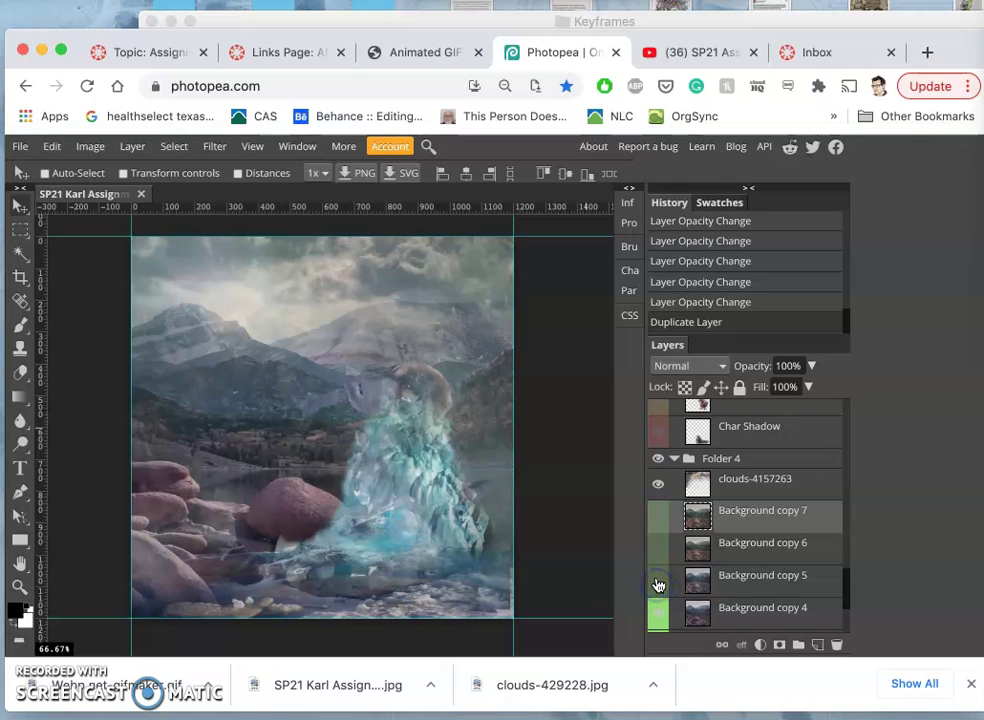
scroll(657, 587, down, 3)
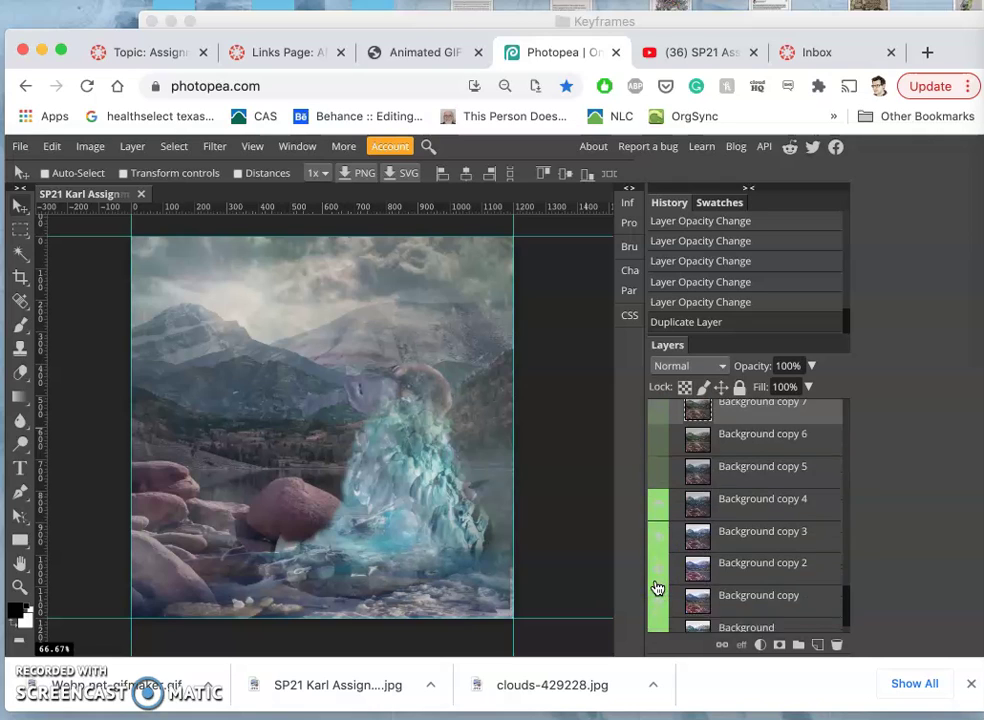
click(659, 582)
click(660, 562)
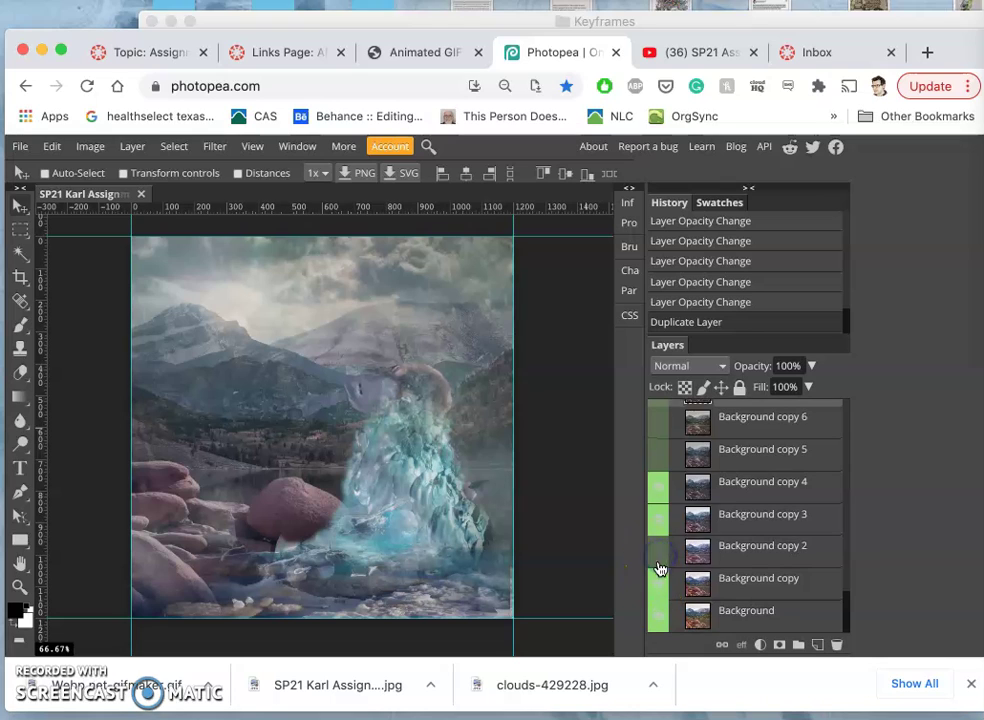
click(654, 522)
click(664, 484)
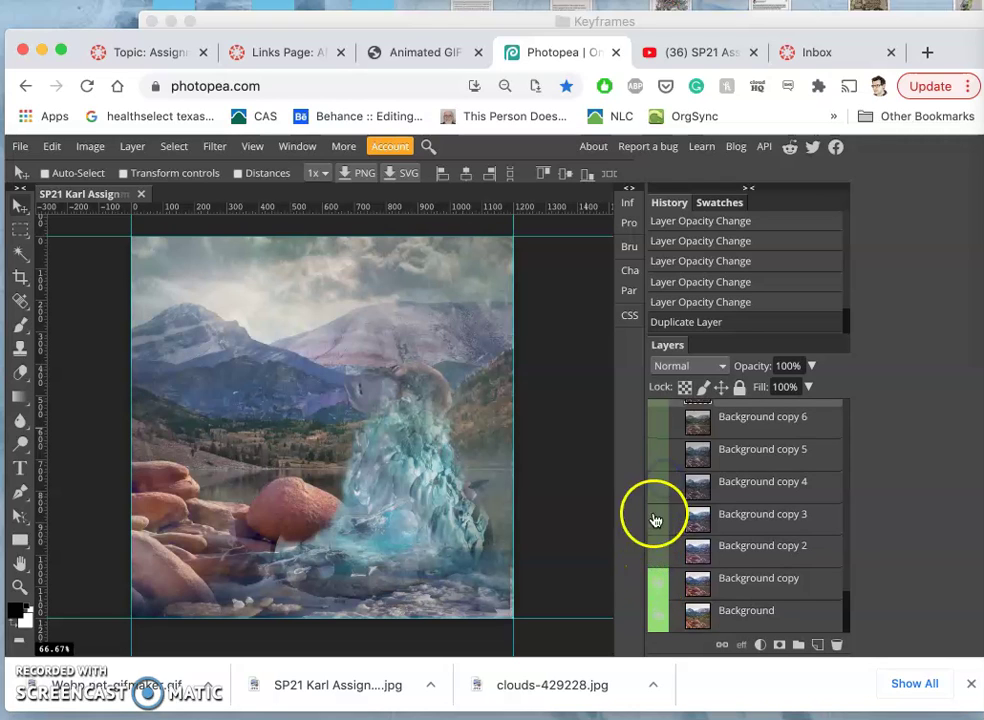
click(657, 553)
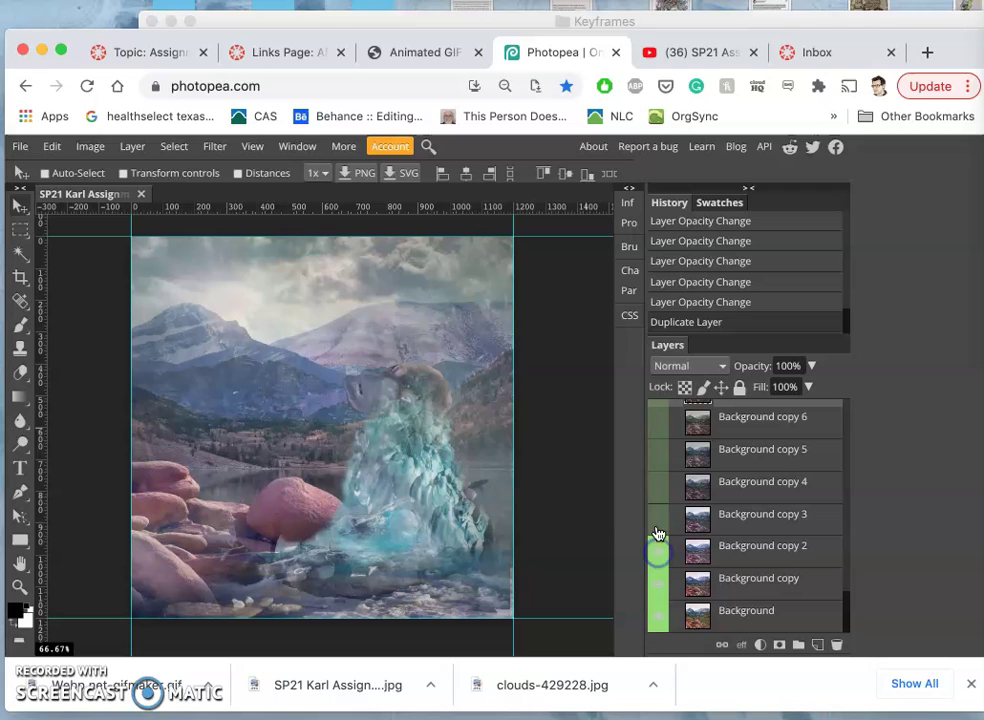
click(655, 518)
click(657, 487)
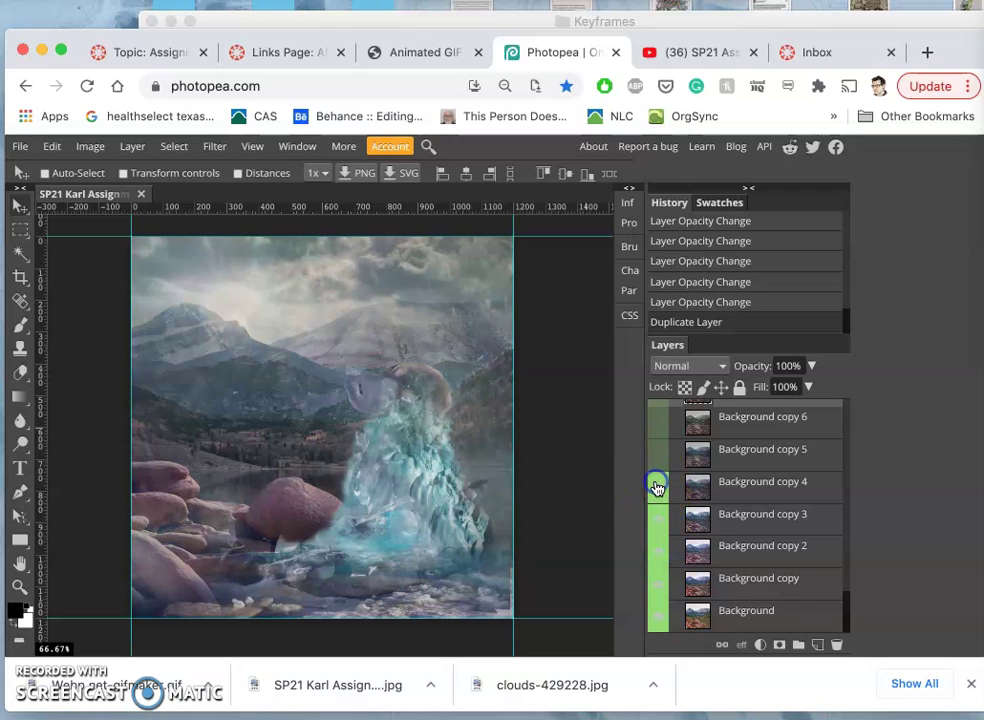
scroll(657, 487, up, 2)
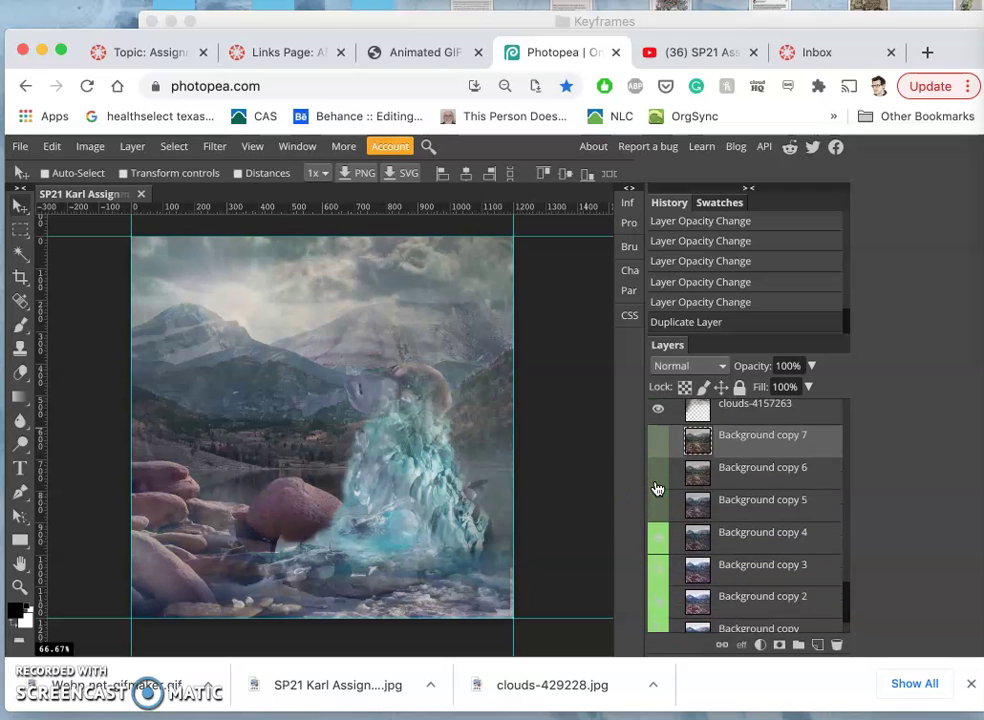
click(657, 521)
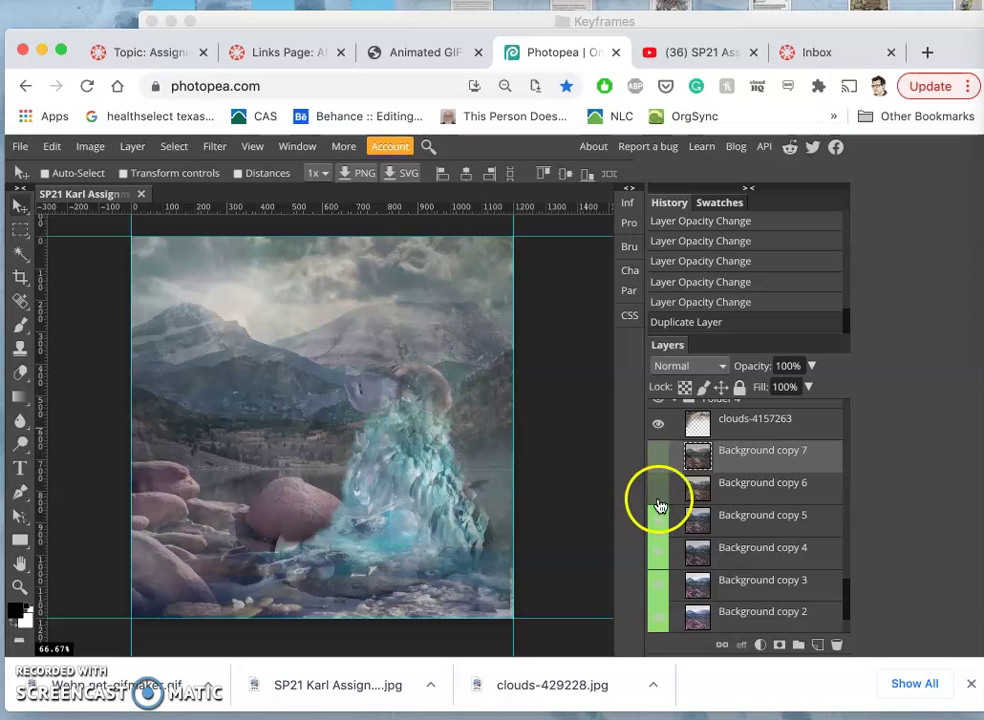
click(662, 490)
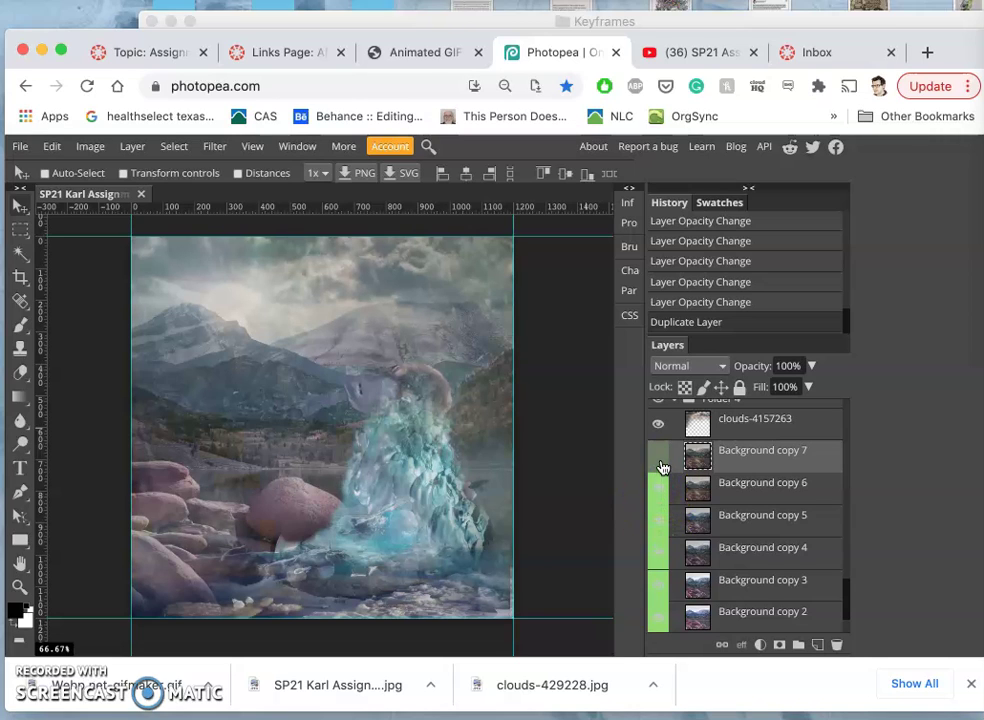
click(661, 462)
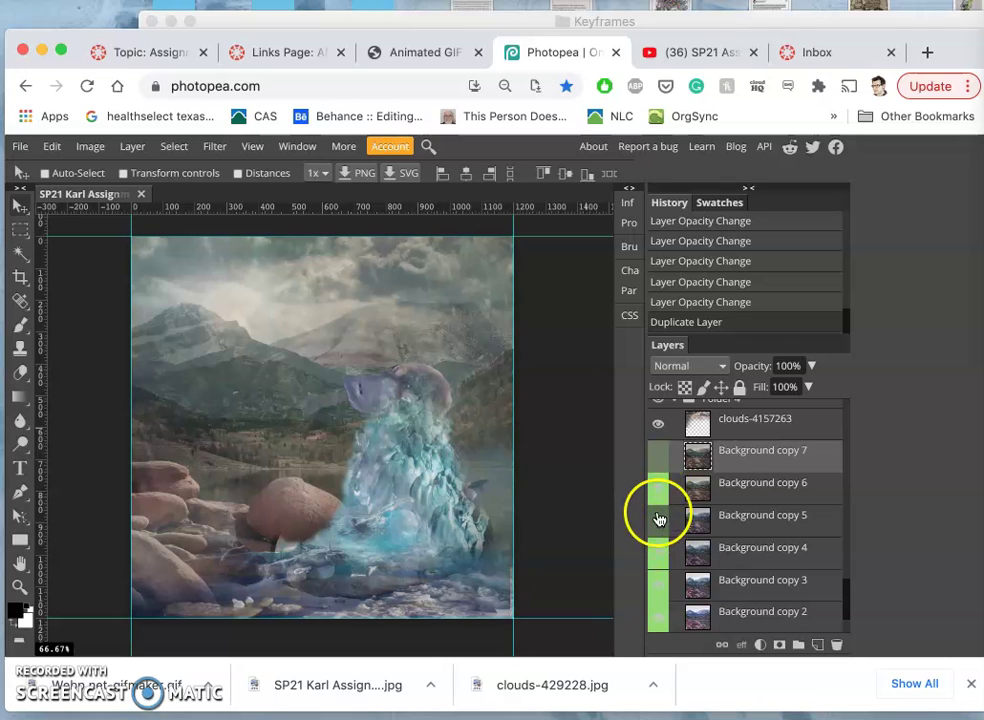
click(659, 519)
click(657, 489)
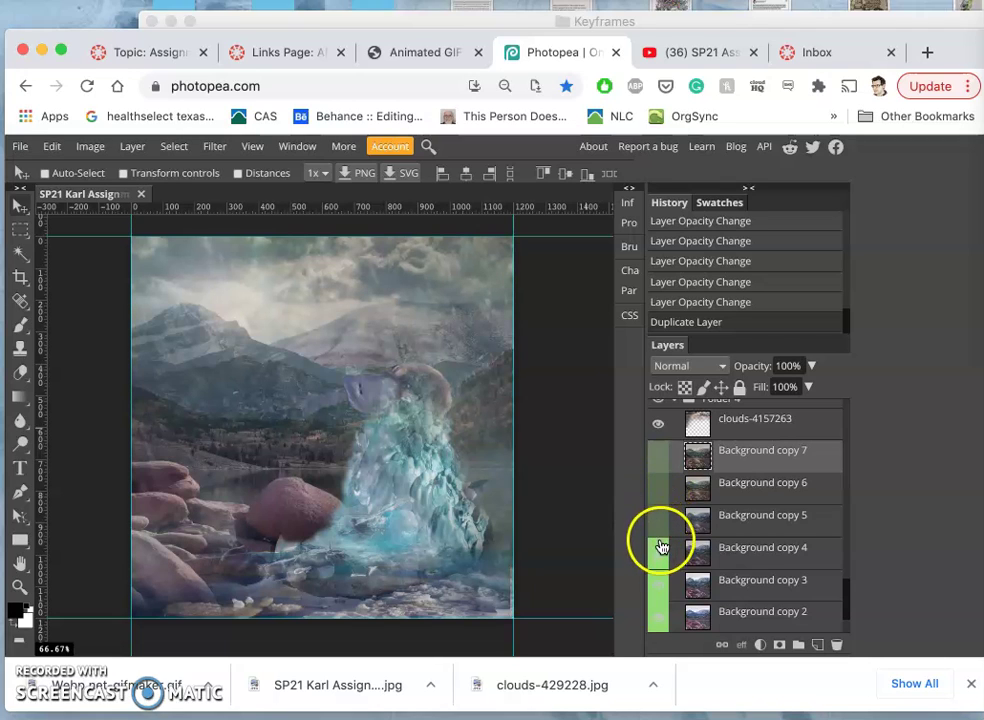
Flip Background copy 4 and Background copy 7 visibility on and off to compare them
click(719, 557)
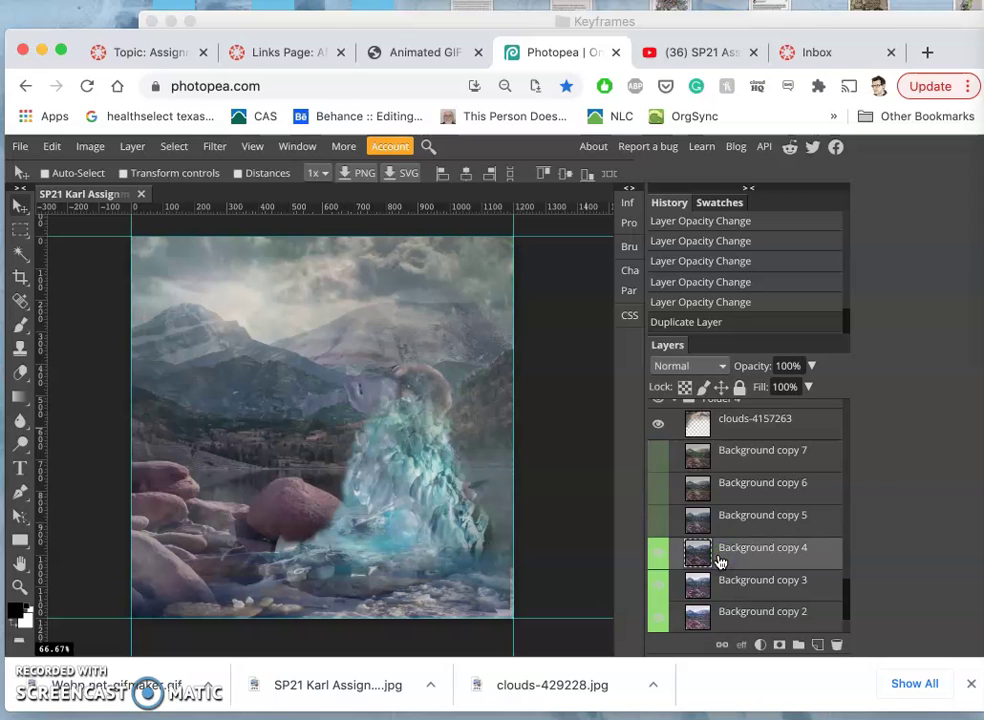
scroll(687, 552, down, 1)
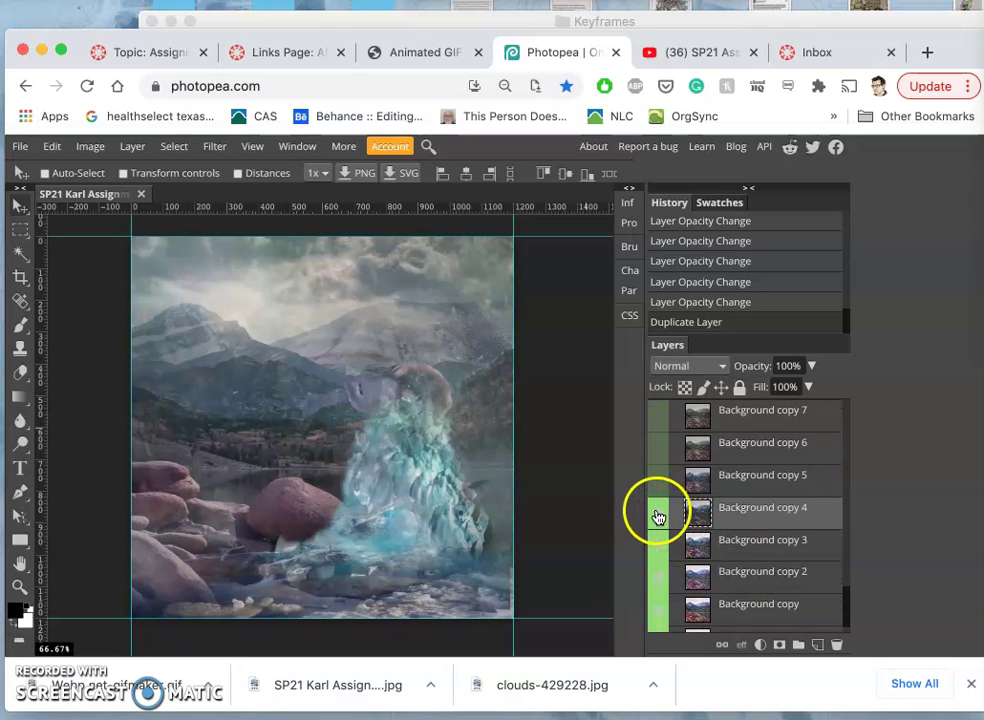
click(657, 515)
click(657, 515)
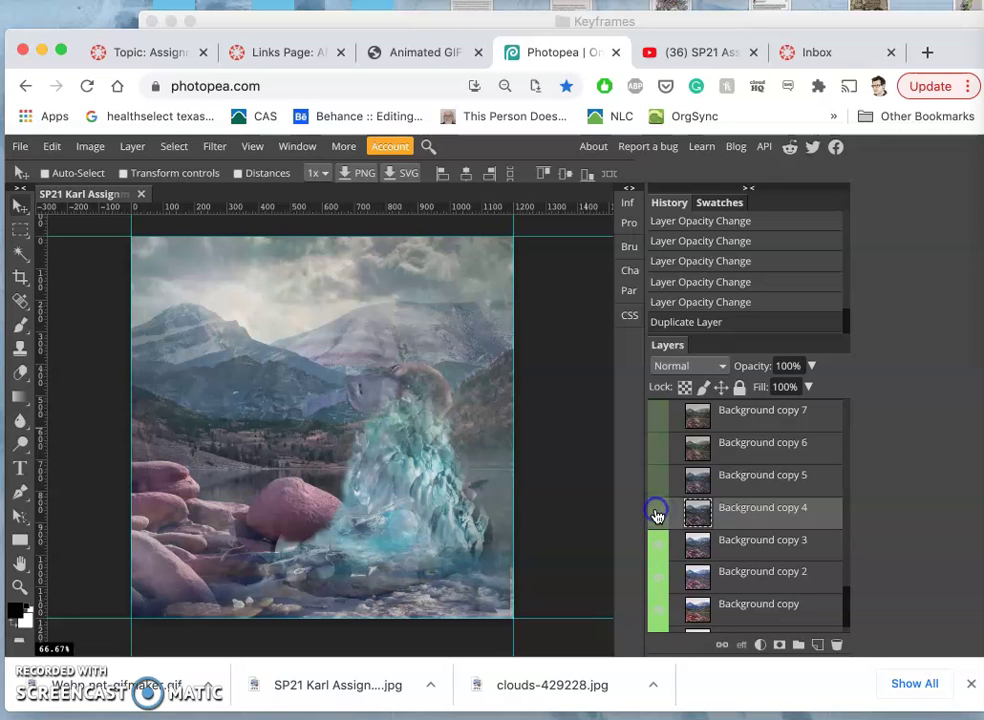
click(659, 517)
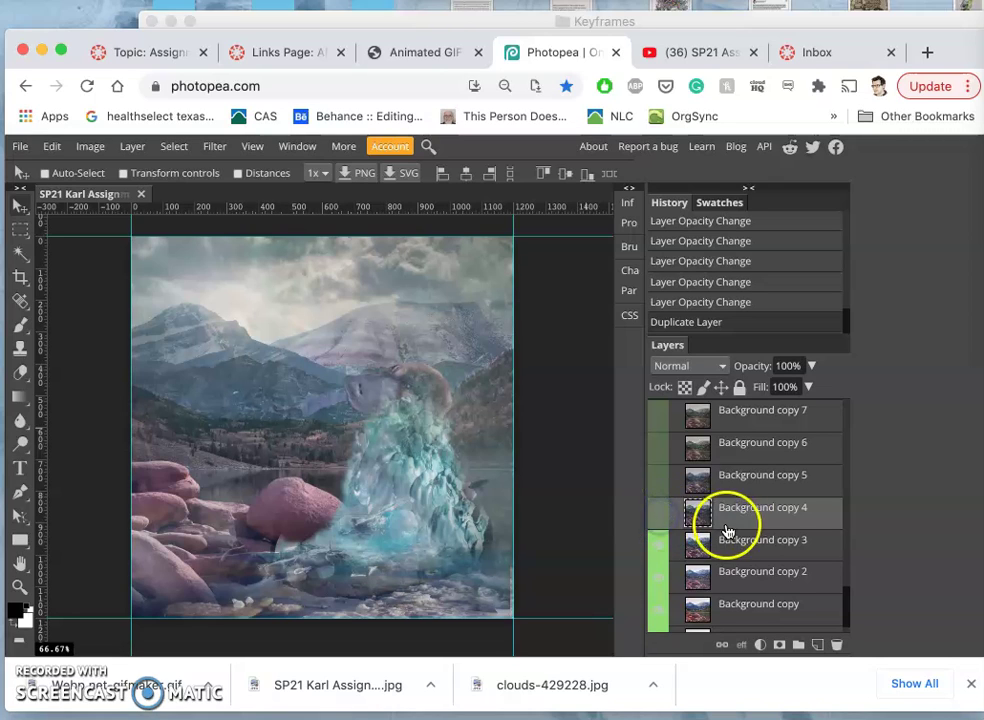
scroll(740, 540, up, 2)
click(660, 479)
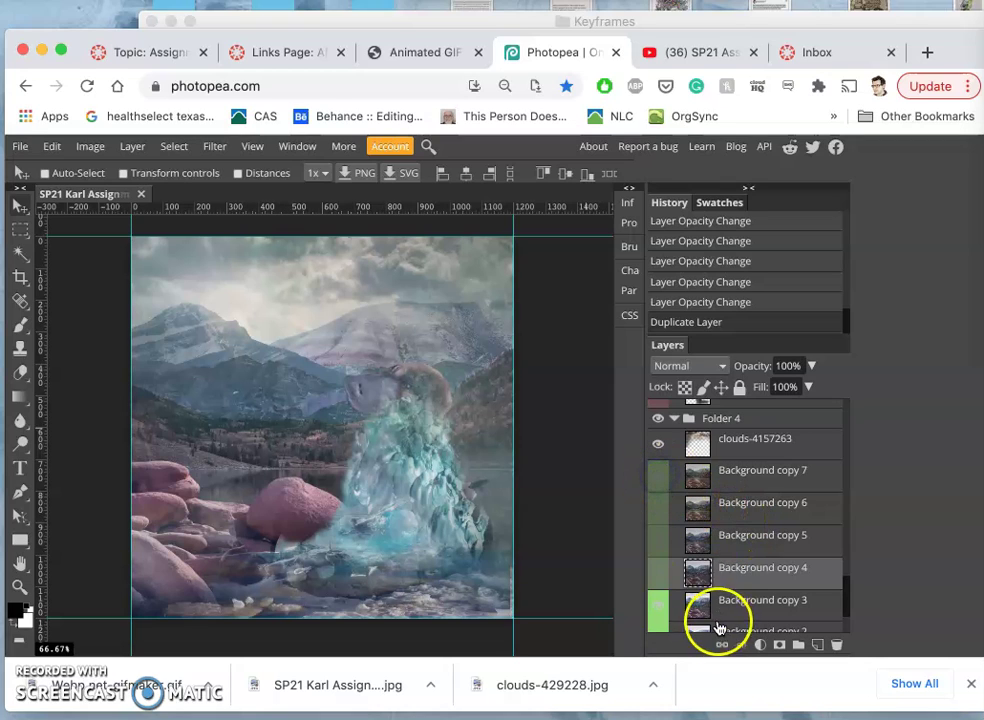
click(722, 606)
Make Background copy 7 visible and set its opacity to 49%
click(659, 487)
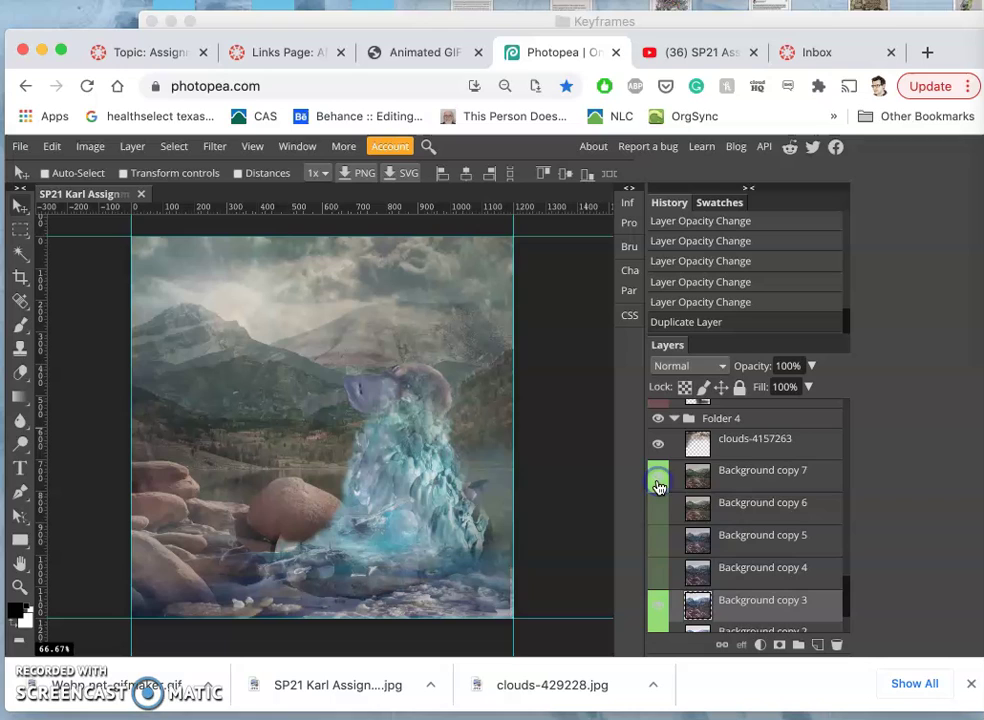
click(725, 487)
click(813, 367)
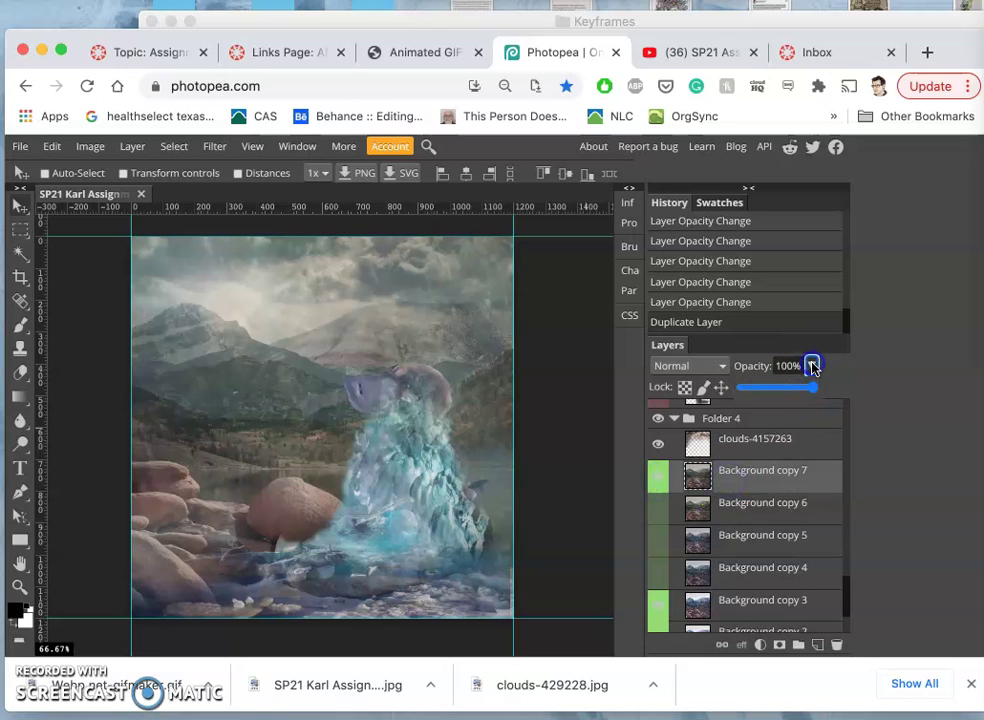
click(782, 388)
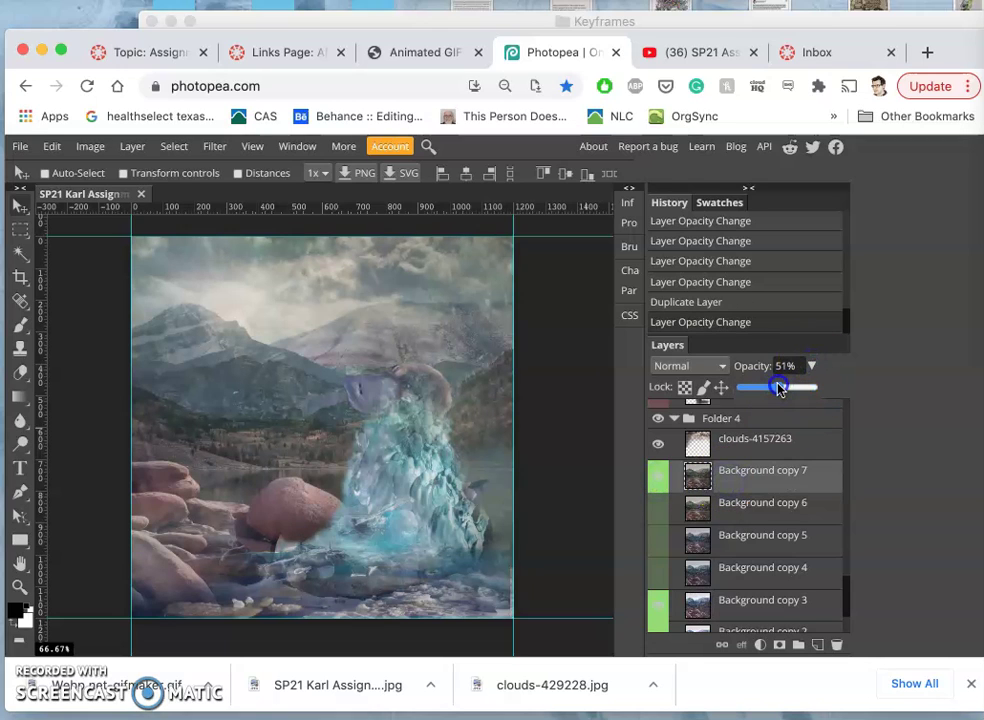
drag(778, 390, 778, 389)
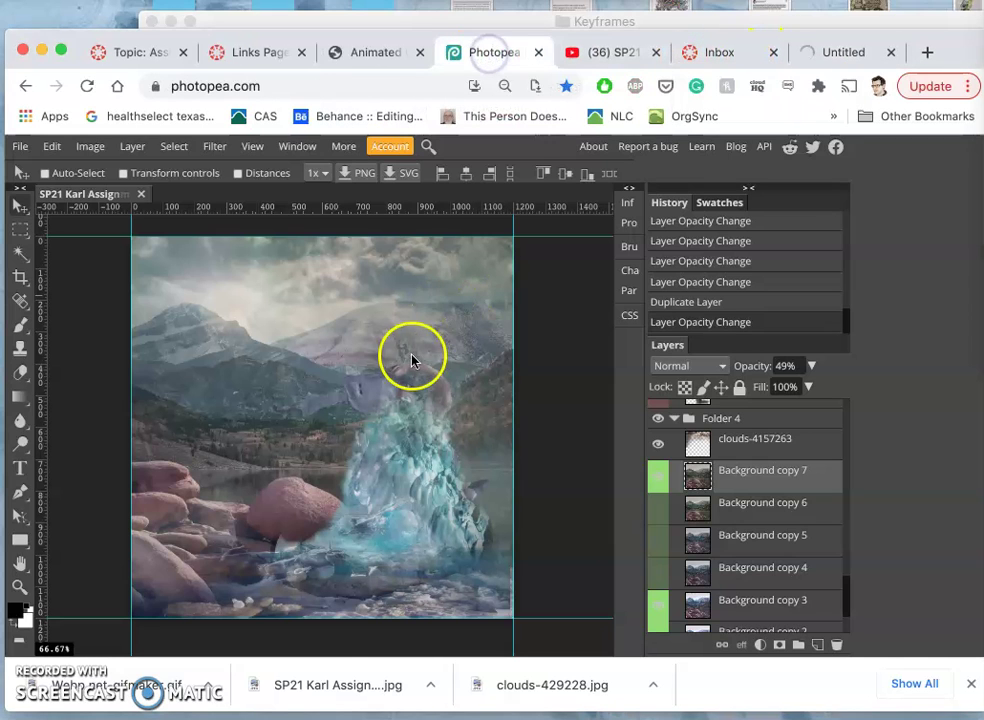
Open 6.jpg from Keyframes in Preview, shrink its window, and place it upper right
click(538, 20)
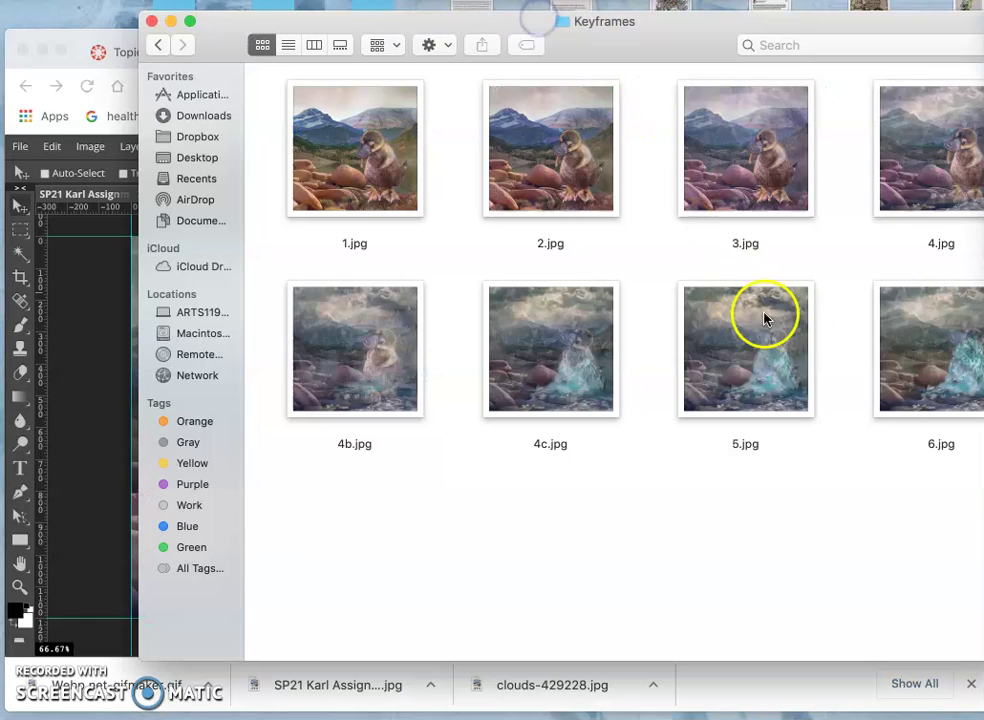
double_click(928, 375)
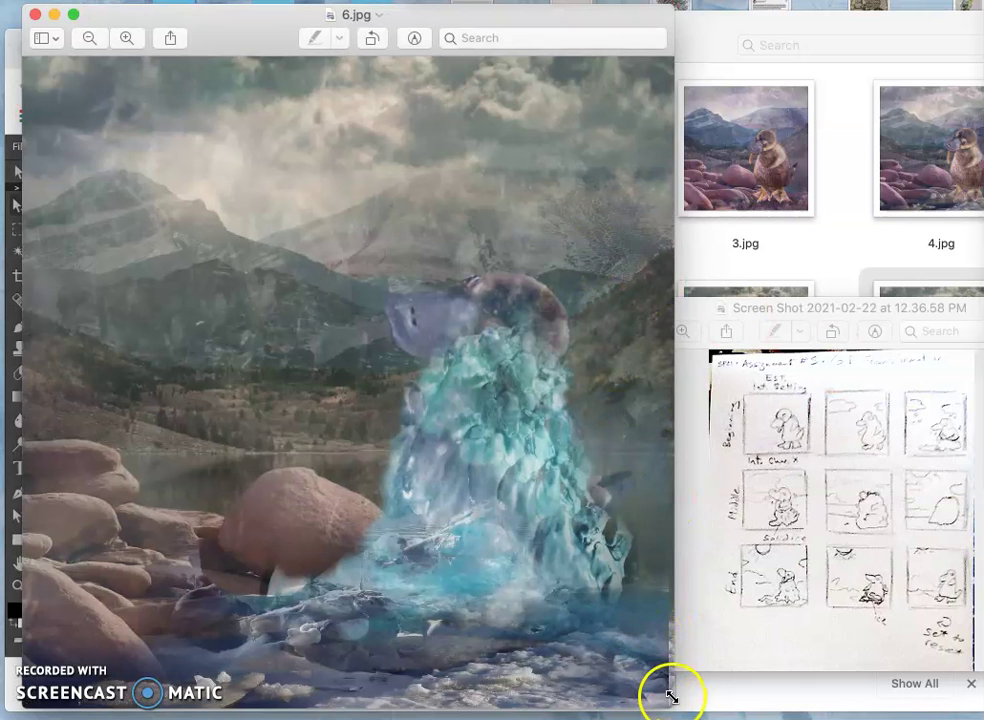
drag(671, 700, 428, 354)
click(119, 455)
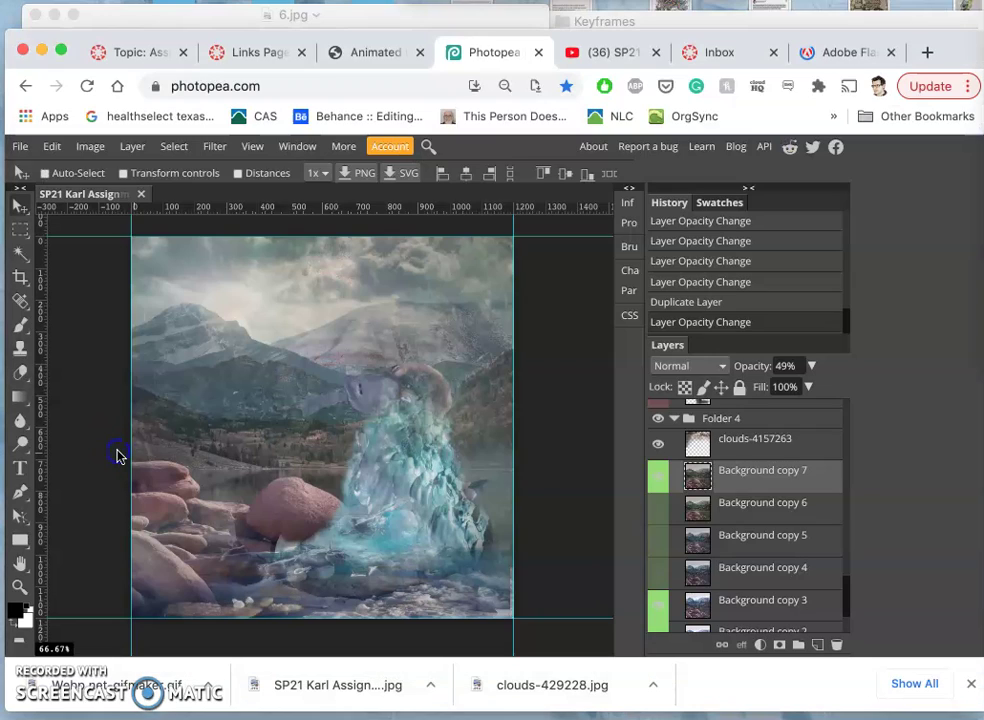
click(438, 68)
drag(432, 15, 944, 6)
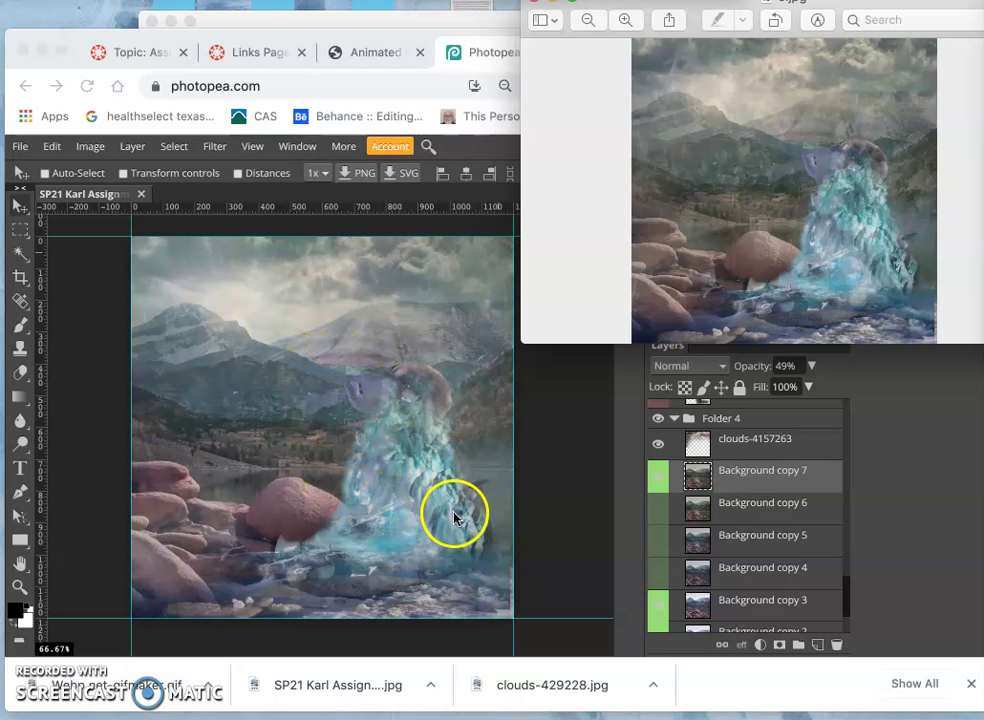
Export the composite as a 1200 × 1200 px JPG at 70% quality to Downloads
click(584, 447)
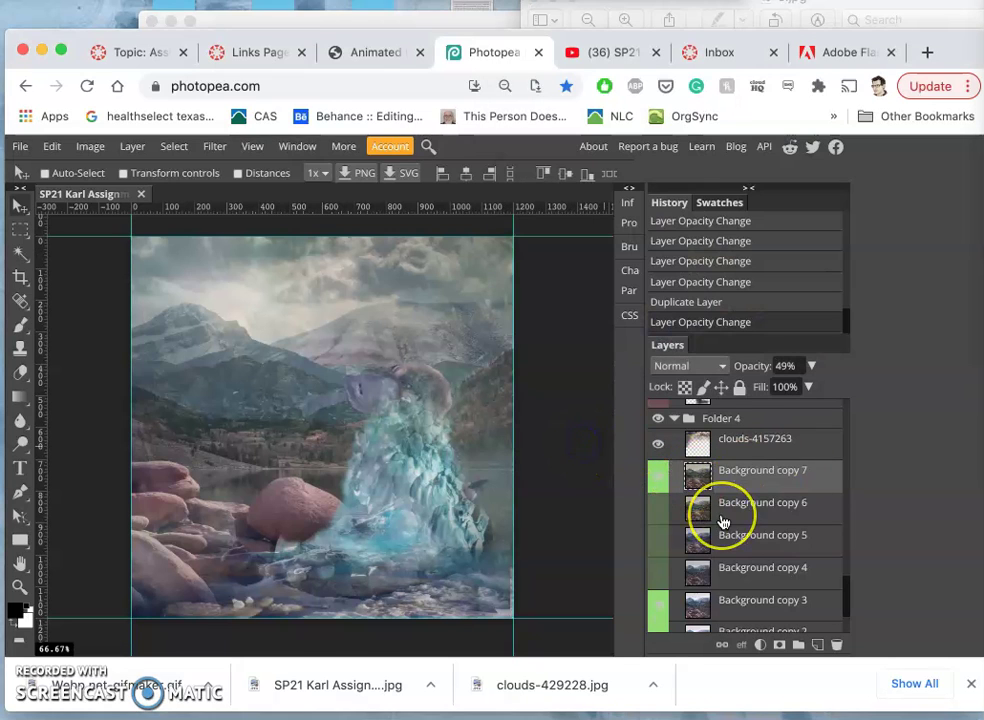
scroll(722, 522, down, 2)
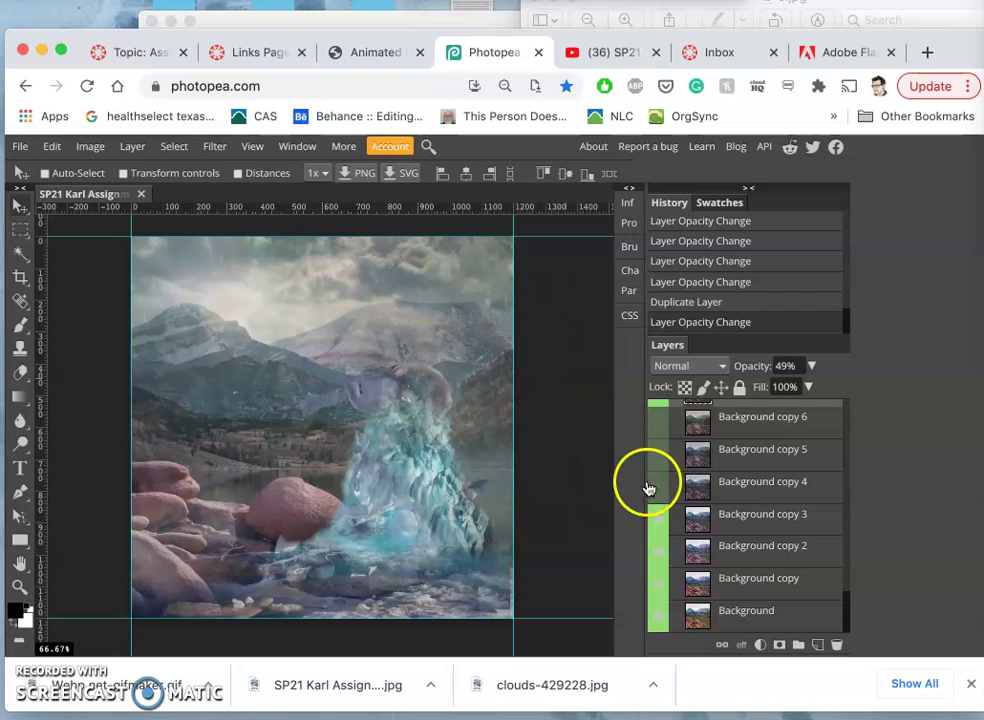
click(20, 146)
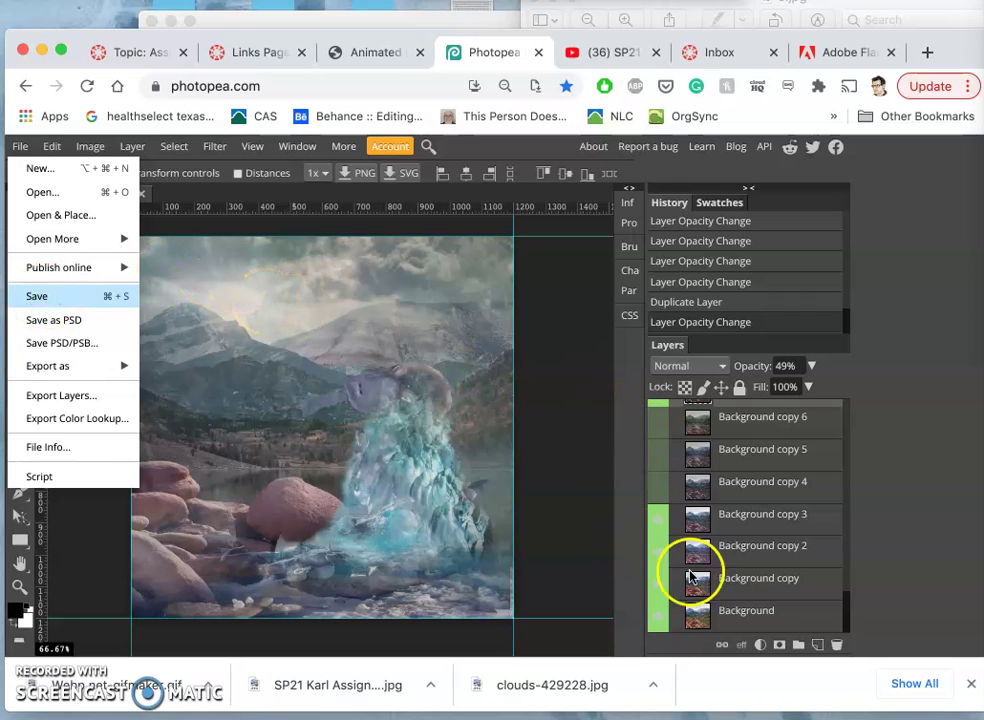
click(678, 528)
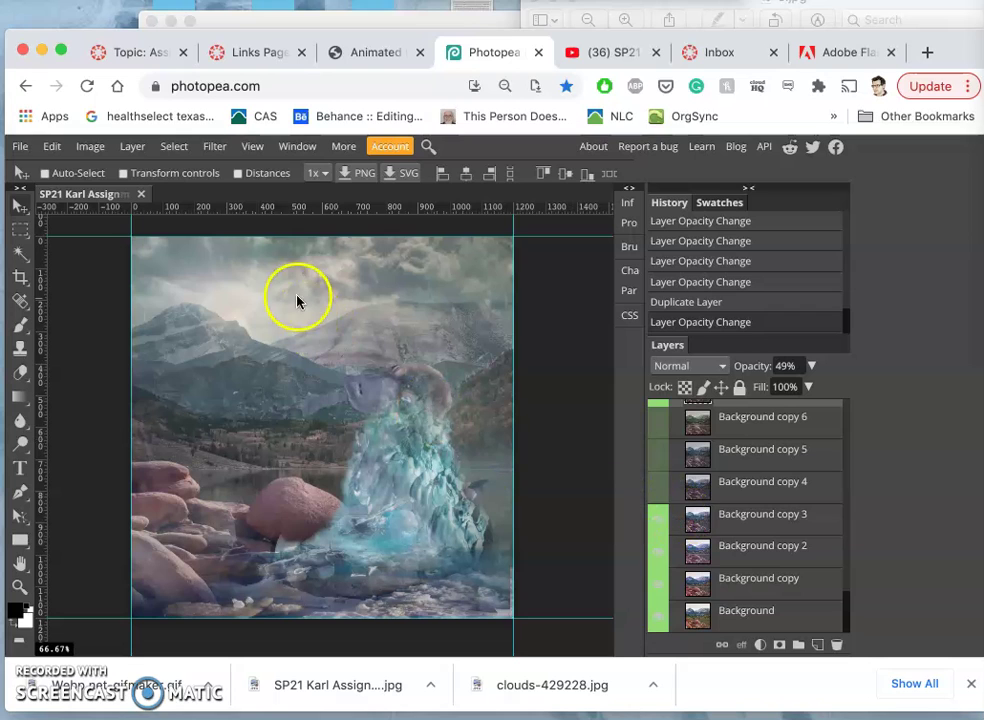
click(19, 146)
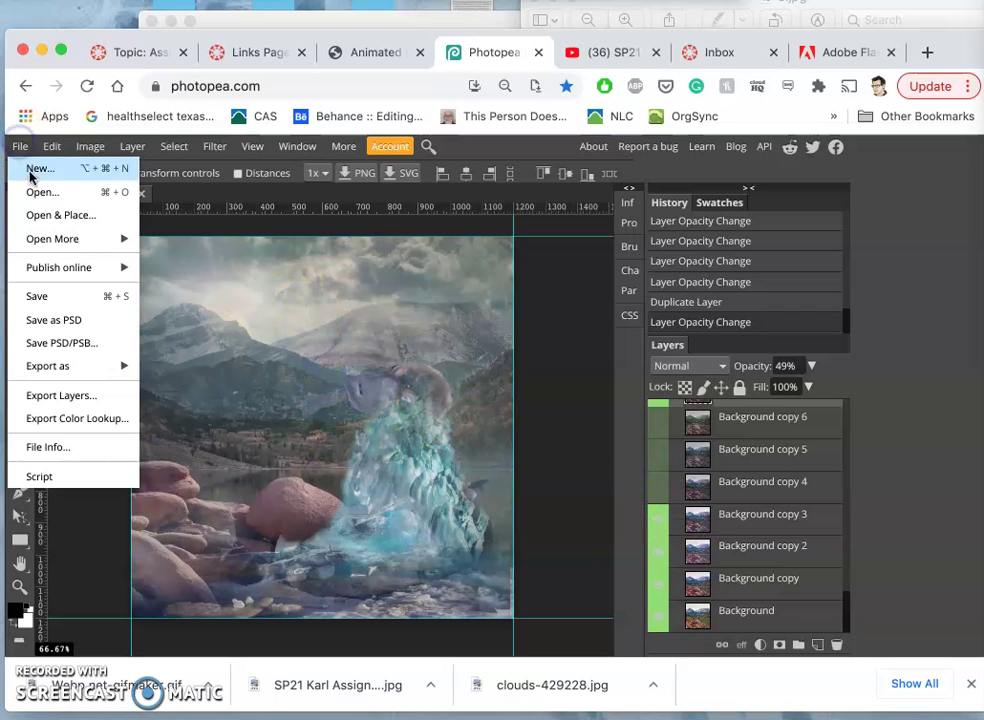
click(72, 366)
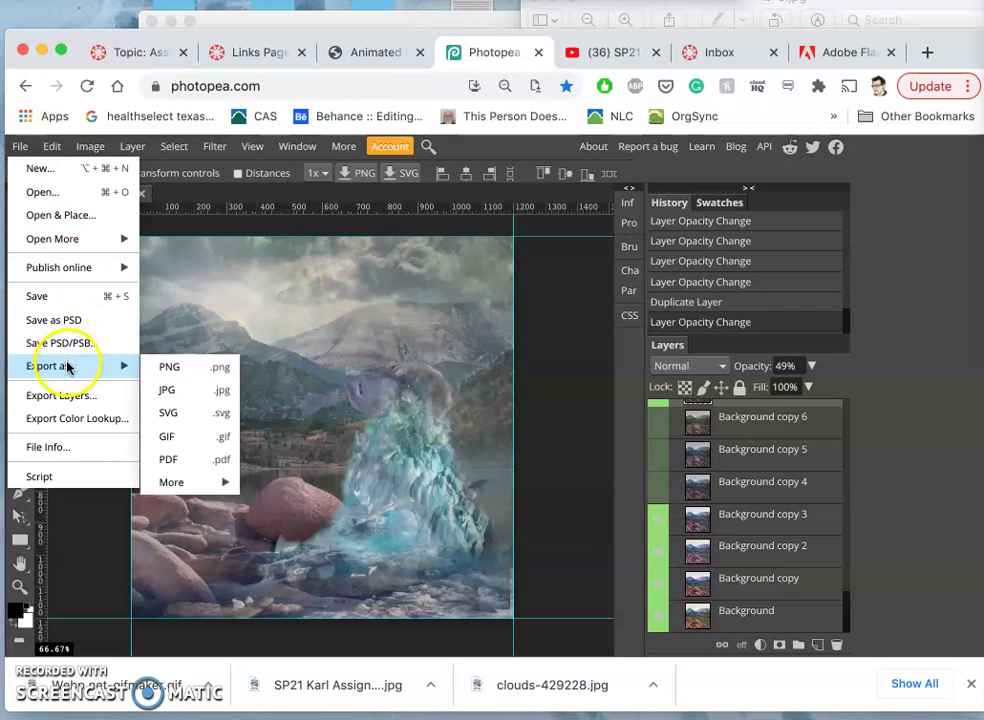
click(181, 386)
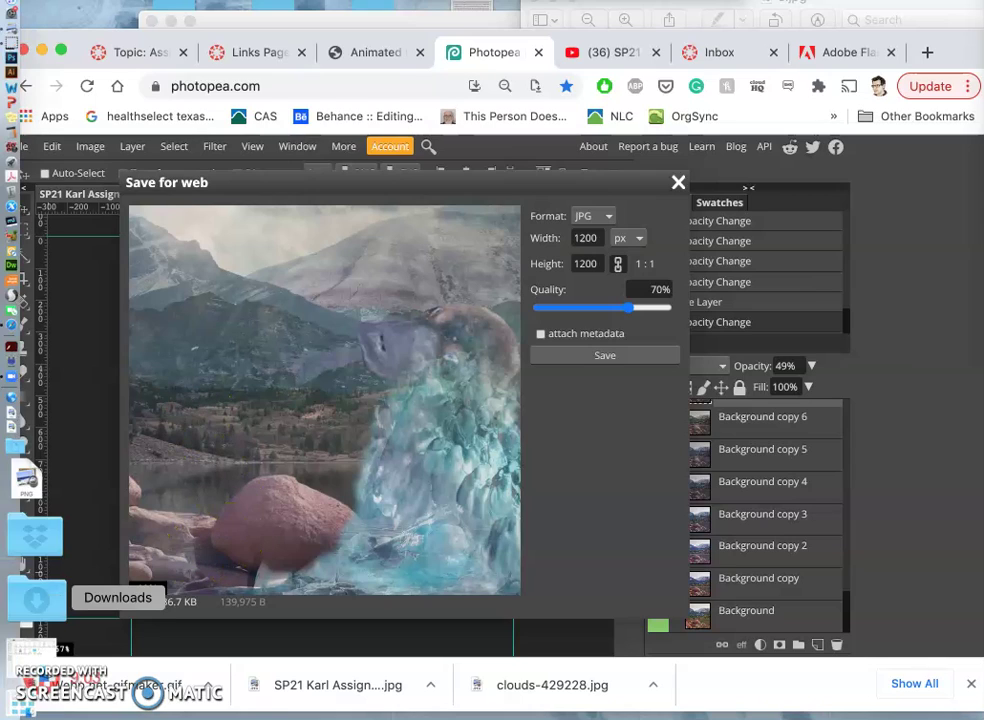
click(22, 589)
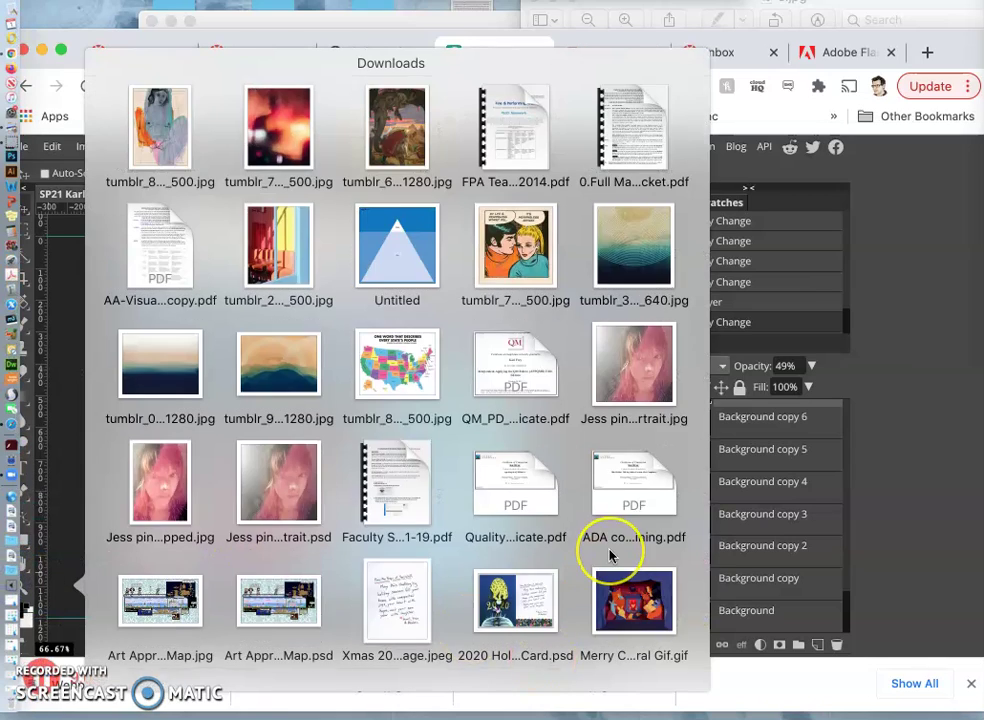
scroll(610, 590, down, 5)
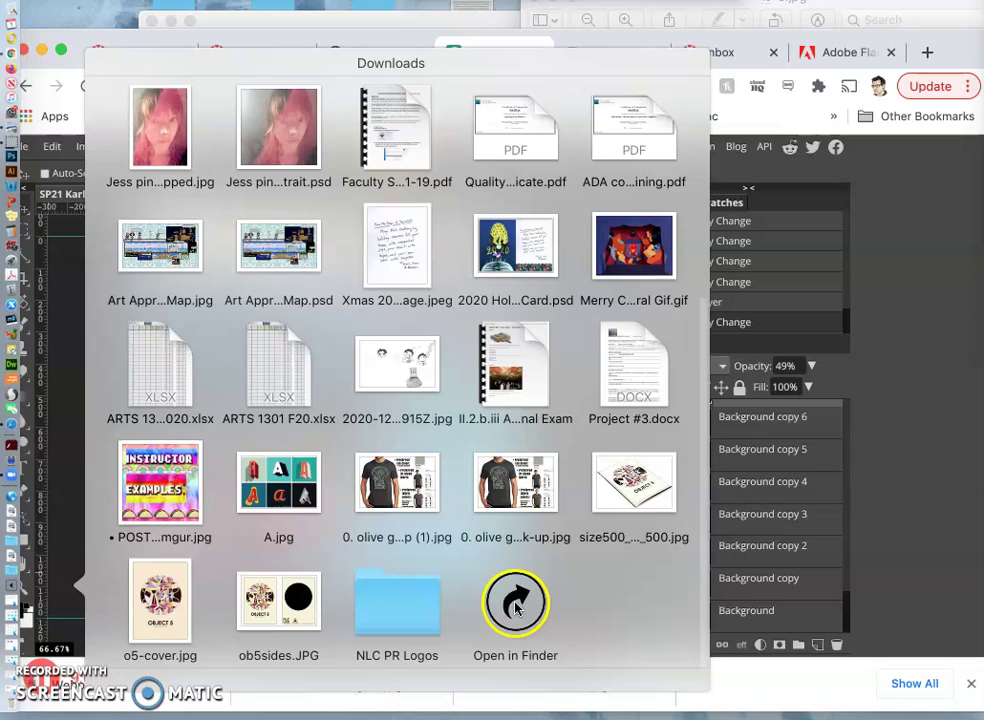
click(516, 607)
click(495, 553)
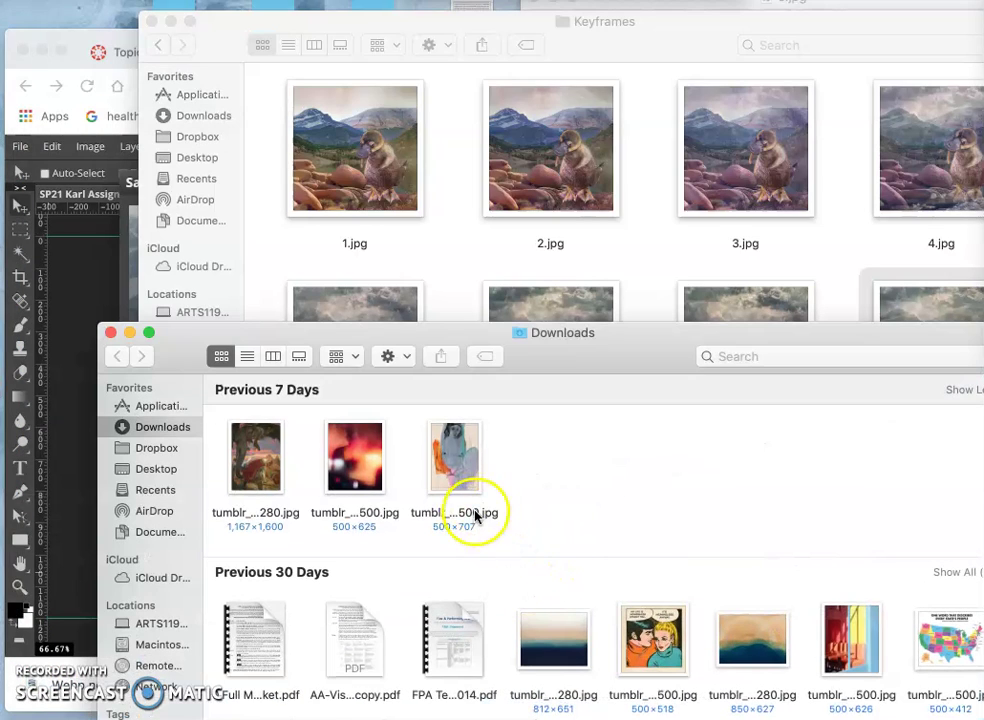
click(91, 297)
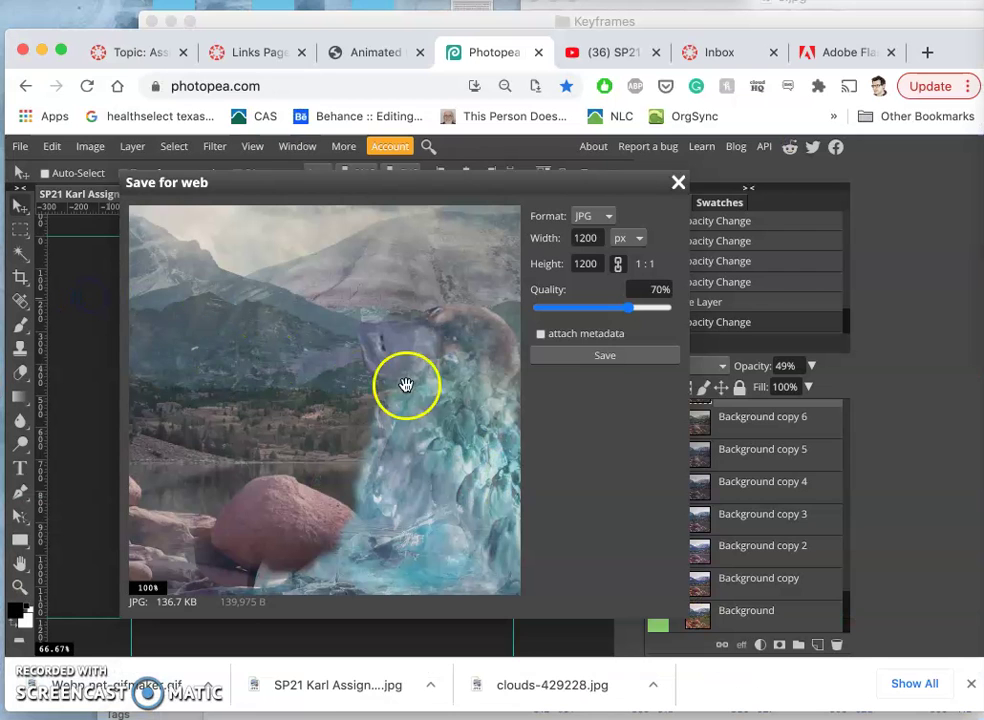
click(590, 358)
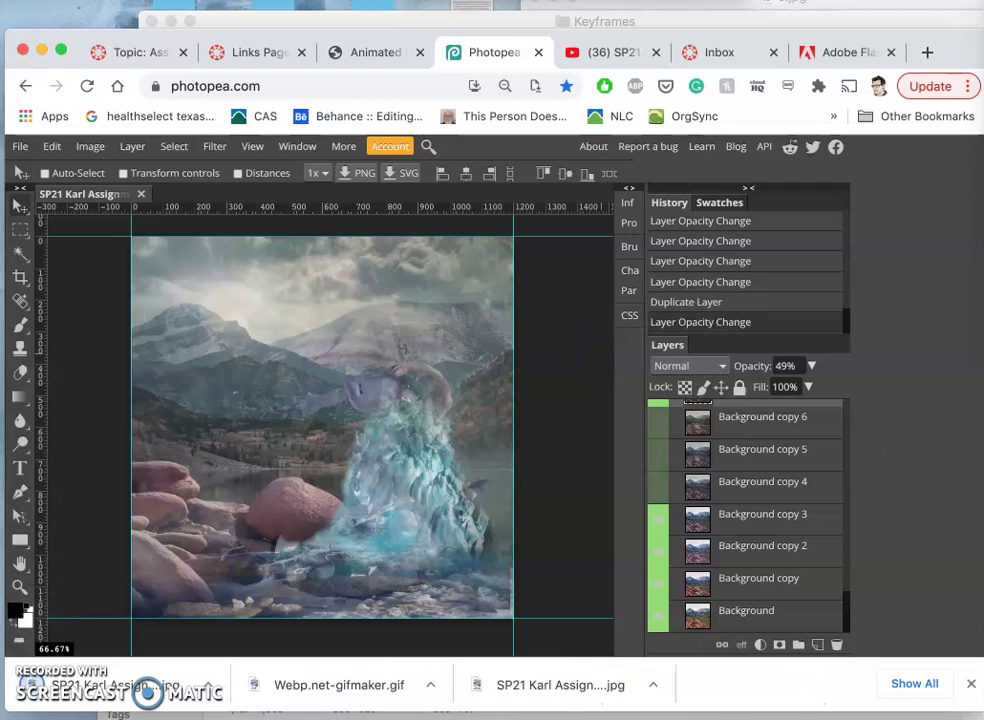
key(super+Tab)
Rename the exported JPG in Downloads to 7.jpg and move it into the Keyframes folder
click(773, 500)
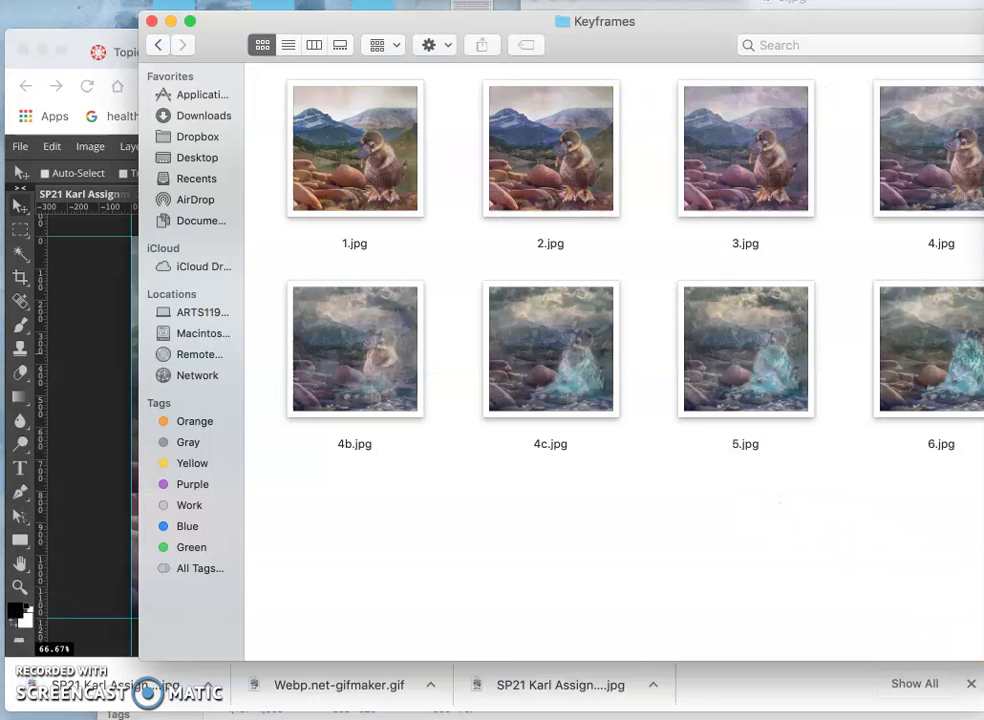
key(super+Tab)
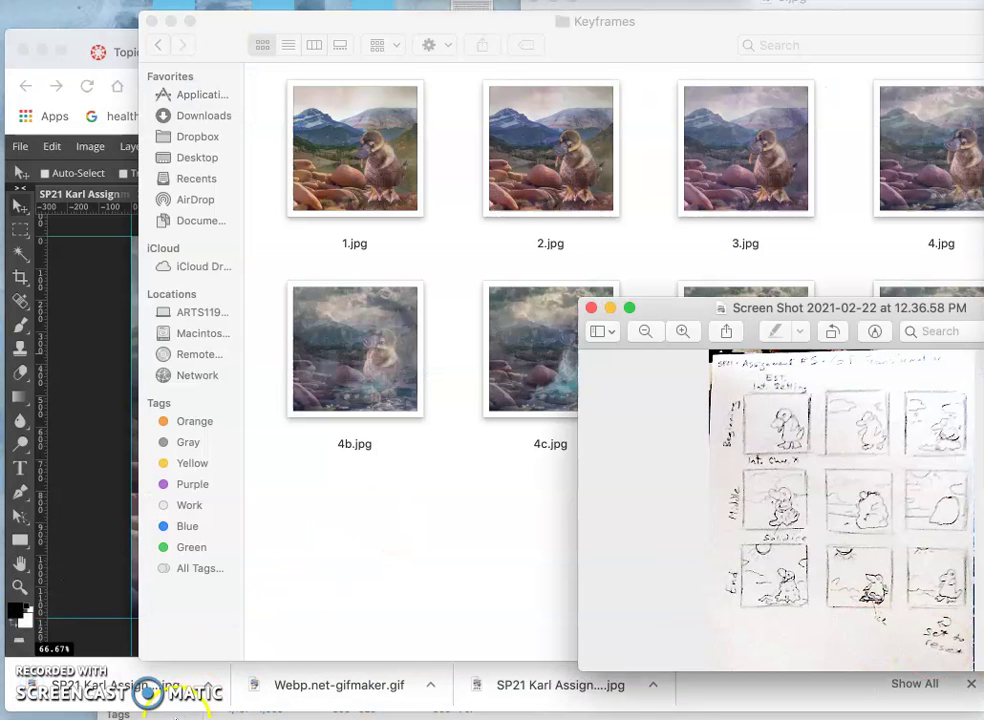
click(174, 712)
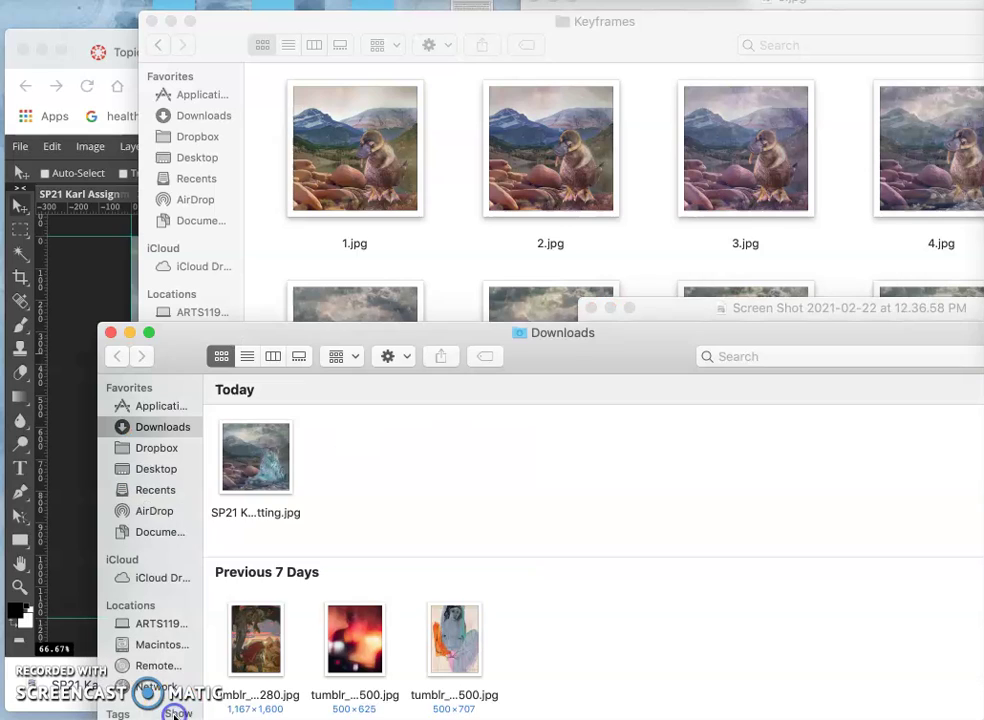
click(262, 506)
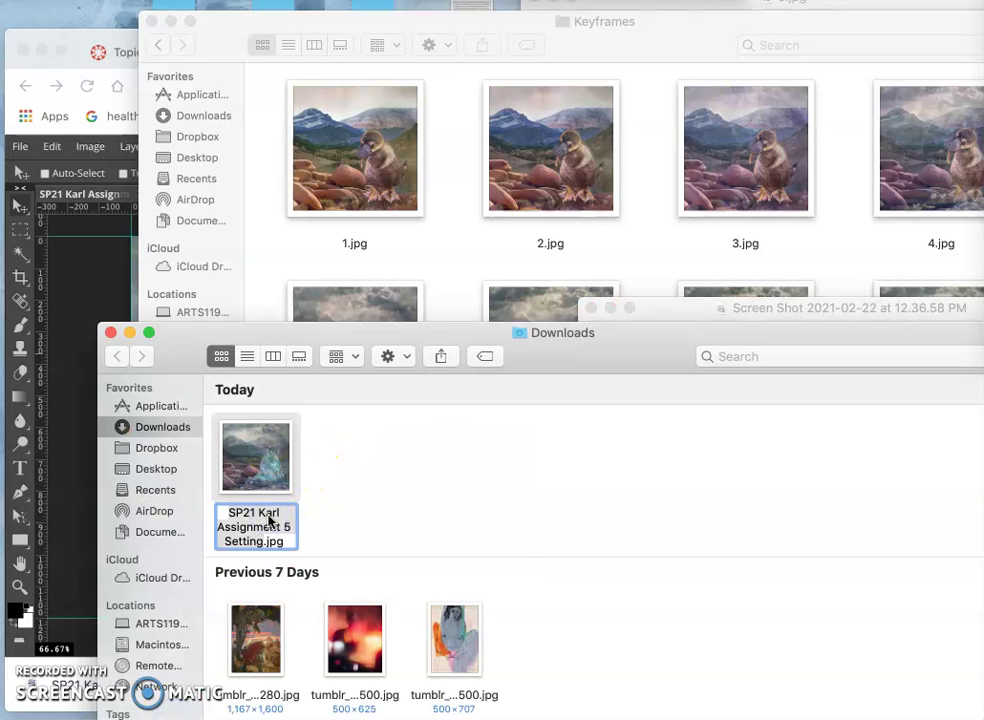
text(7)
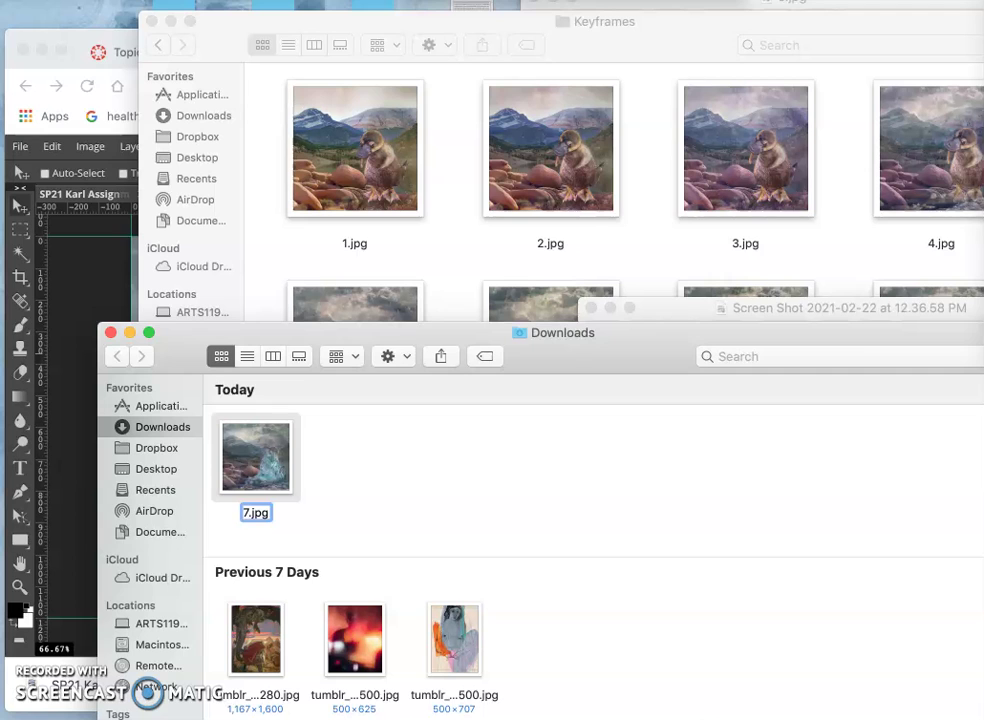
key(super+Tab)
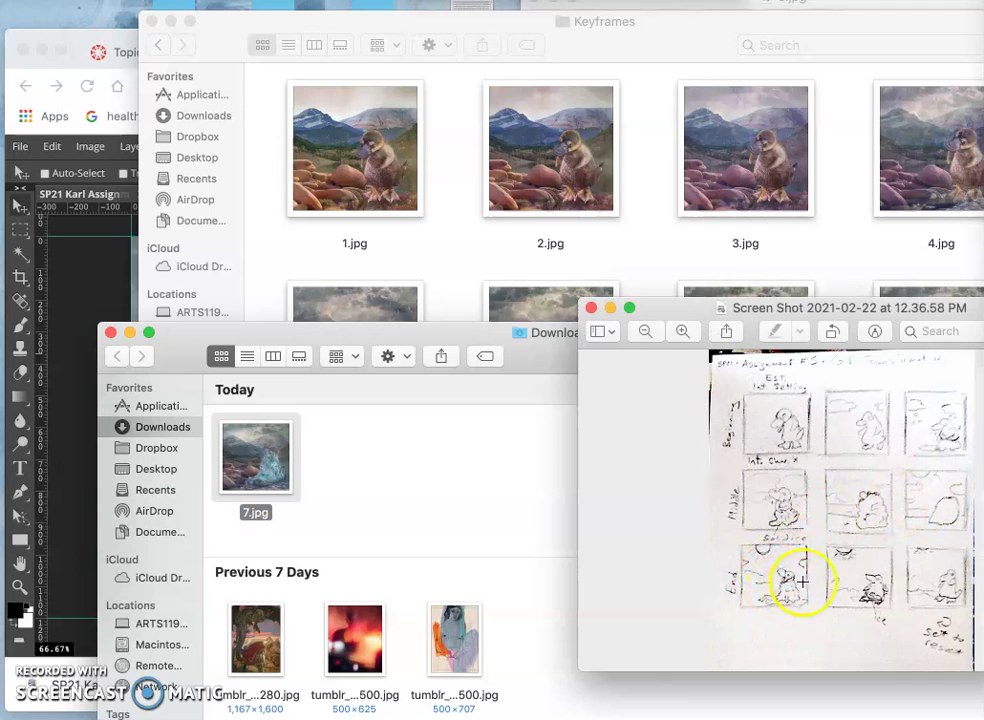
drag(291, 460, 464, 263)
click(464, 263)
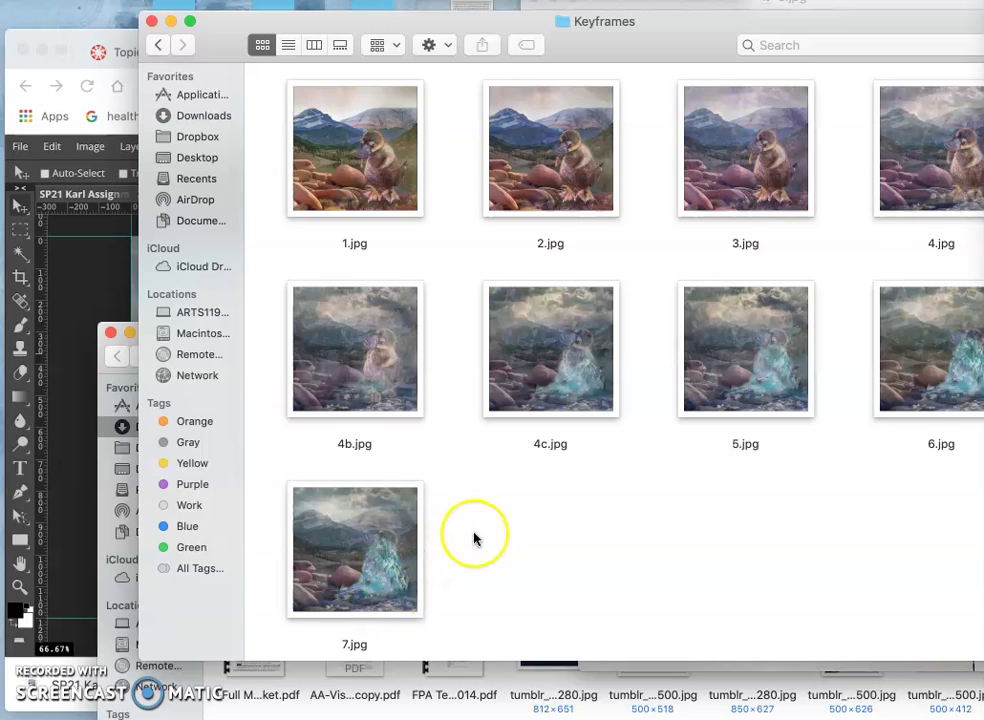
scroll(474, 539, down, 1)
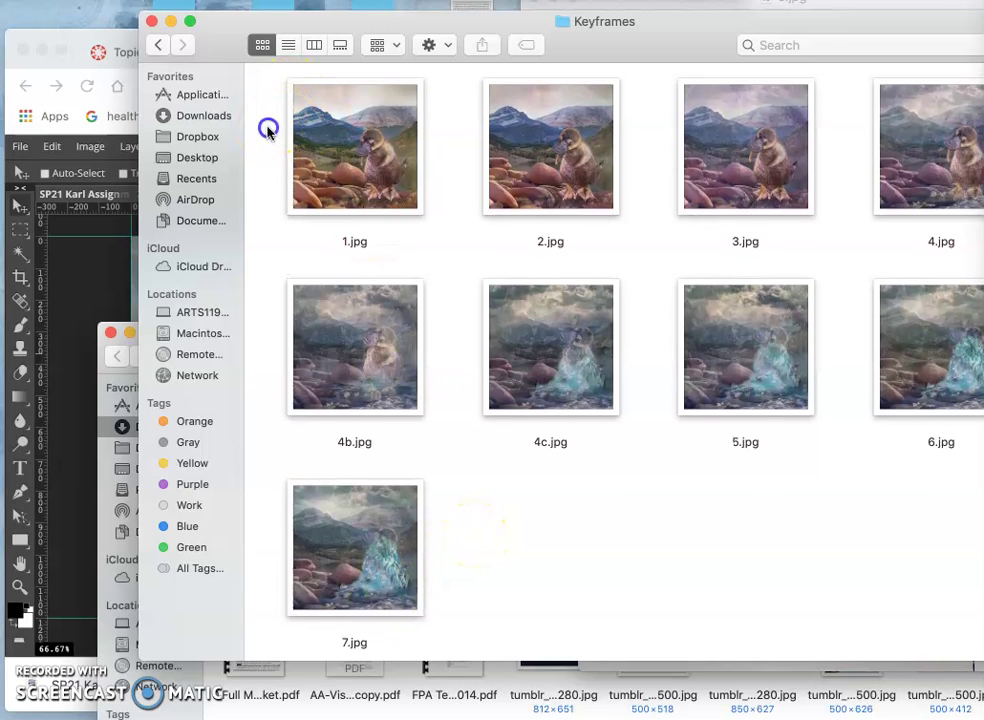
drag(268, 130, 968, 580)
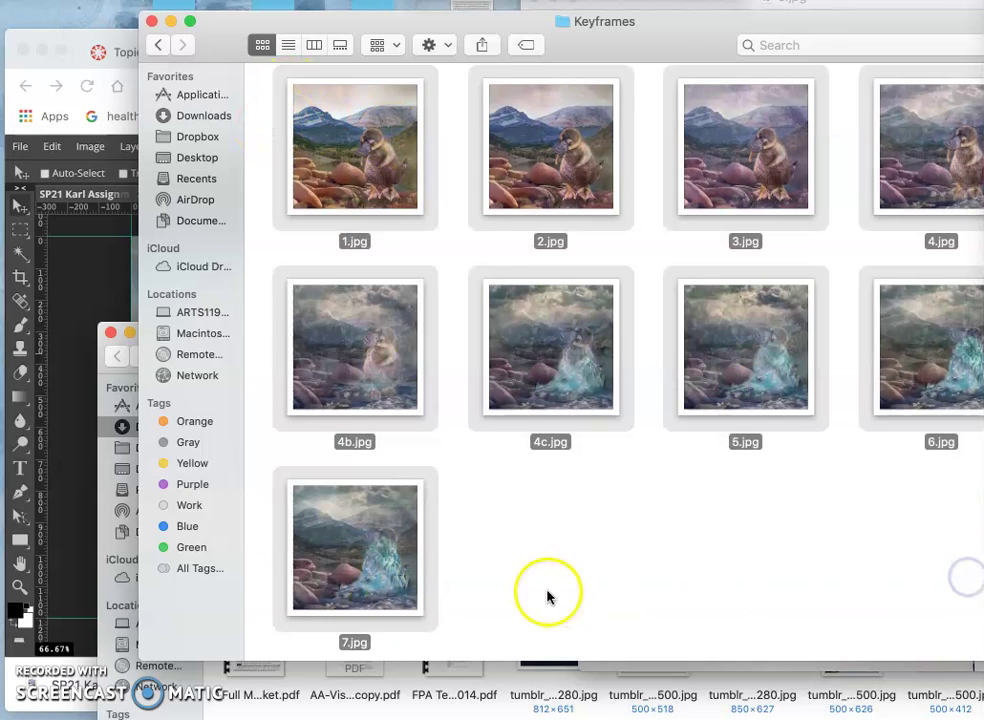
click(372, 567)
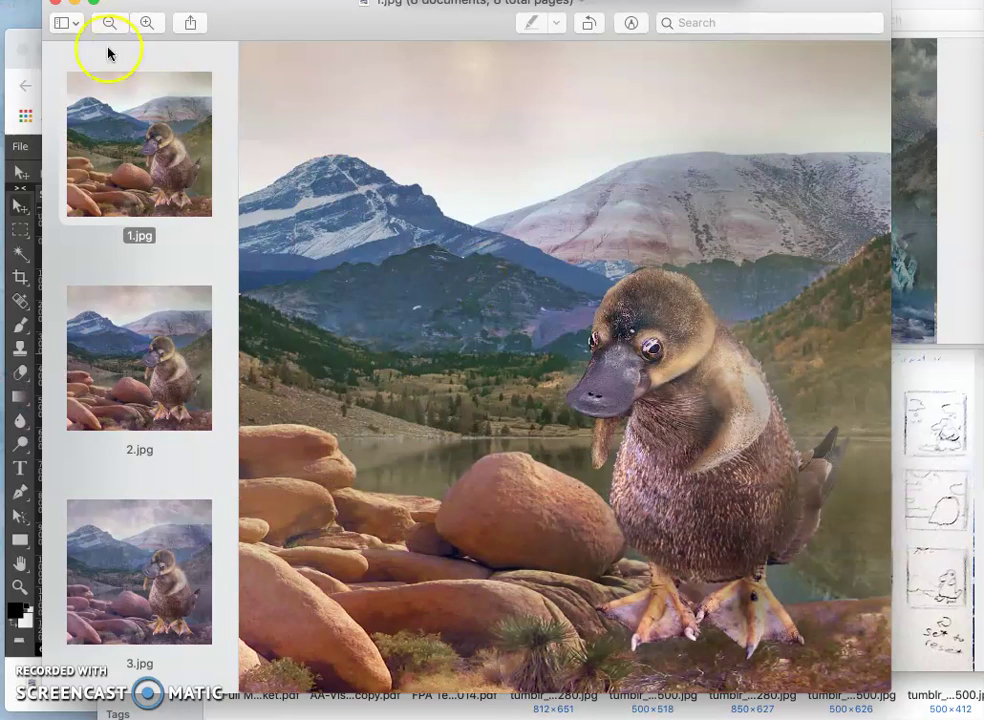
click(55, 8)
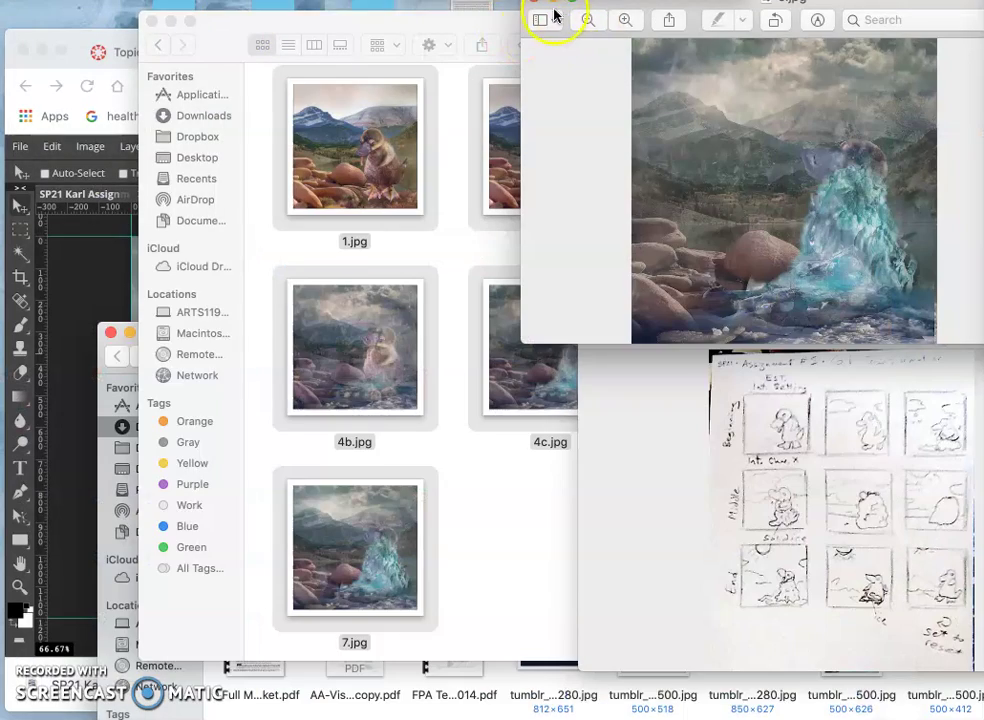
click(535, 8)
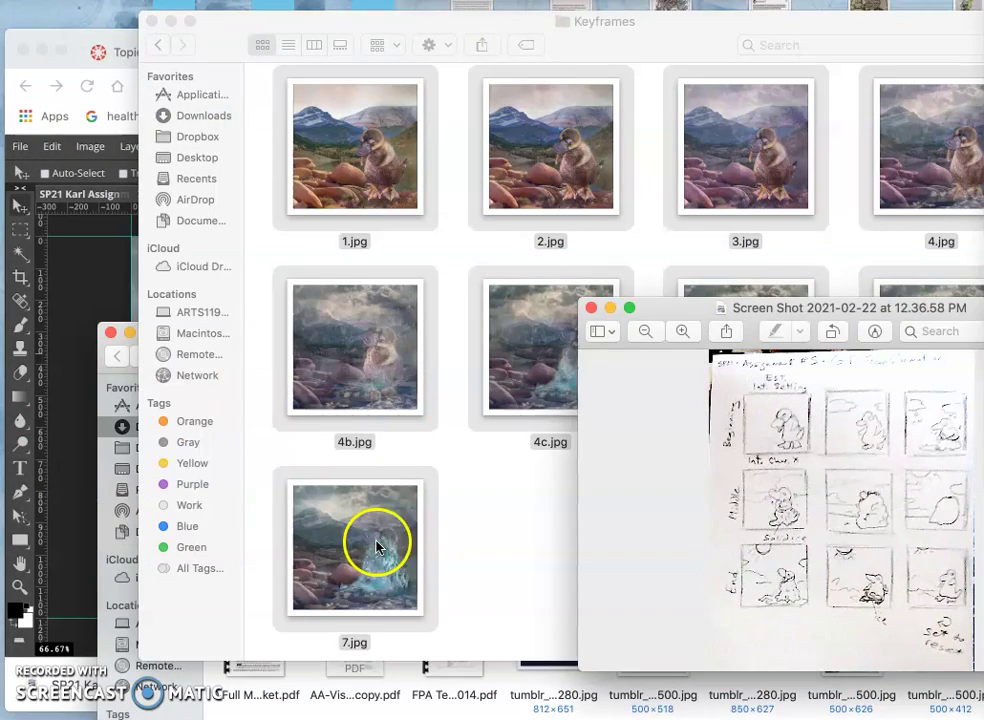
click(377, 545)
double_click(377, 545)
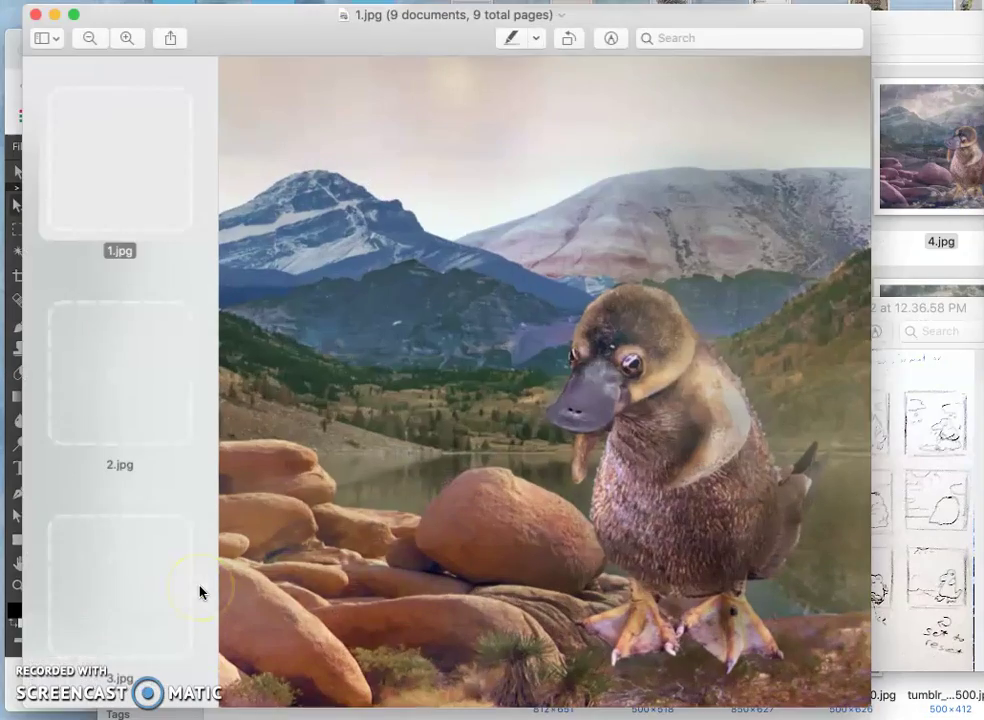
scroll(155, 515, down, 10)
scroll(154, 518, up, 15)
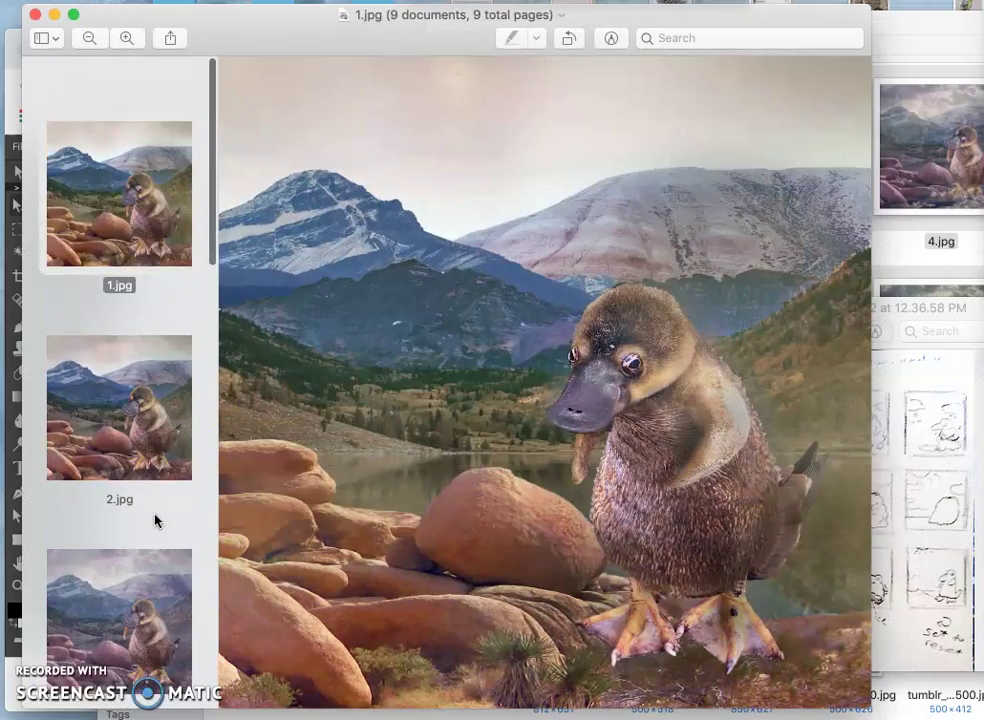
key(Down)
key(Down)
key(Down)
key(Down)
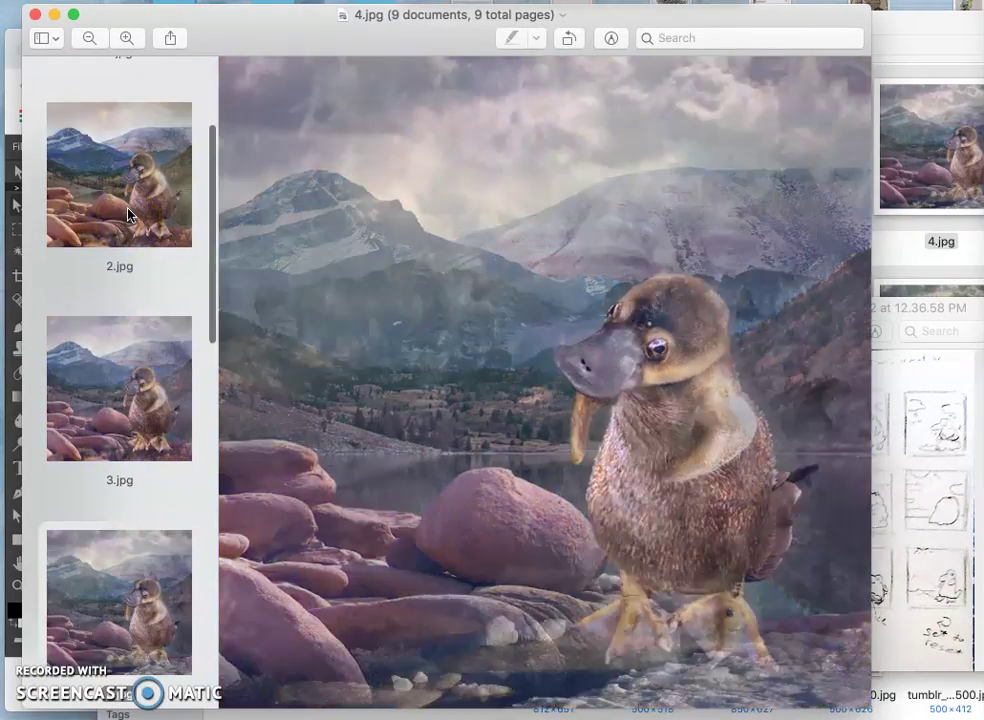
key(Down)
key(Down)
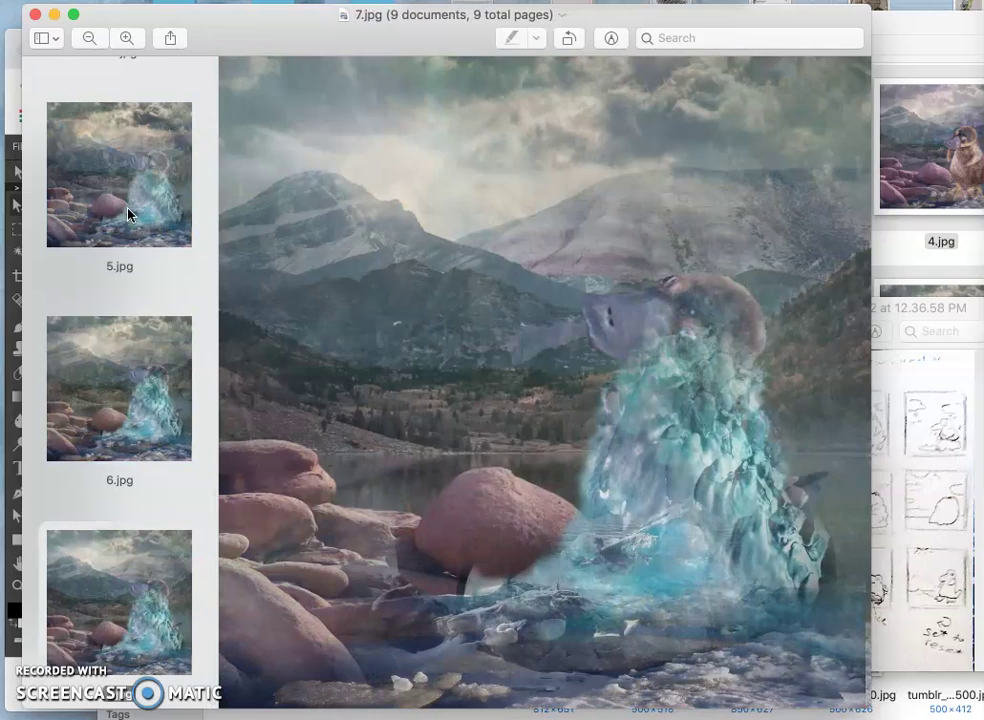
key(Up)
key(Up)
key(Down)
key(Down)
key(Up)
key(Up)
key(Down)
key(Down)
key(Up)
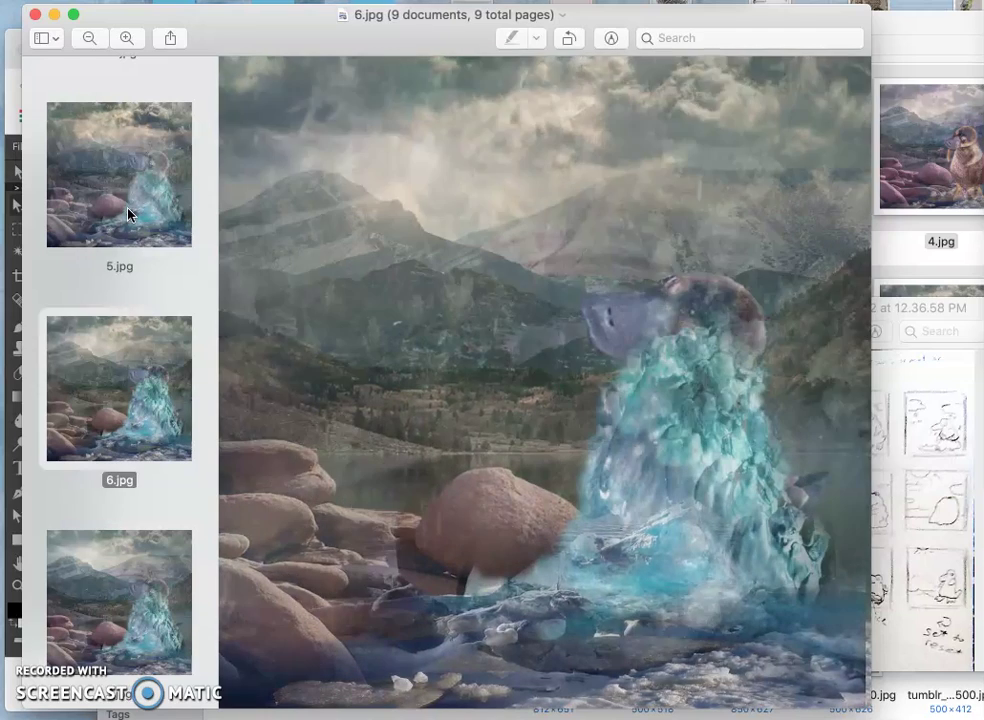
key(Down)
key(Up)
key(Down)
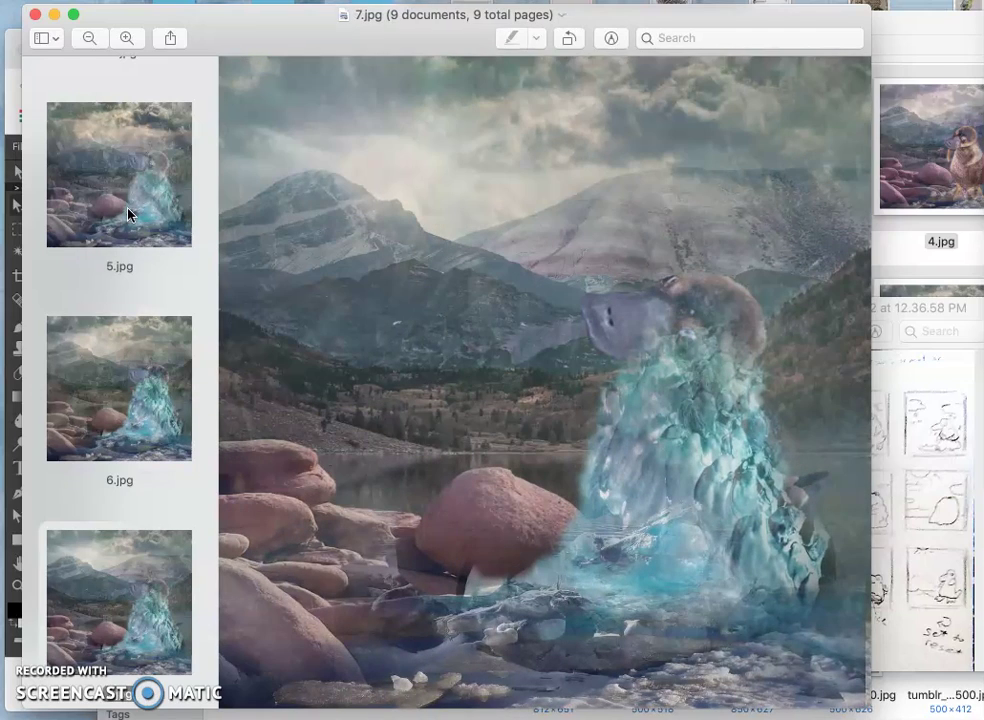
key(Up)
key(Down)
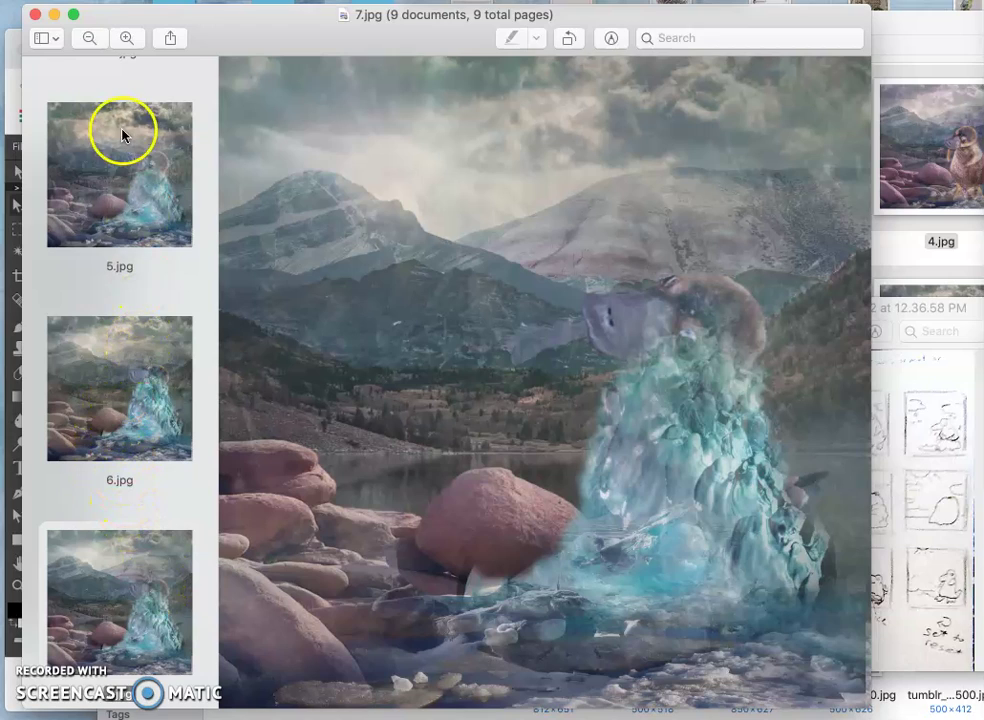
Back in Photopea, toggle a layer over the platypus and set Background copy 7 to 32% opacity
click(36, 14)
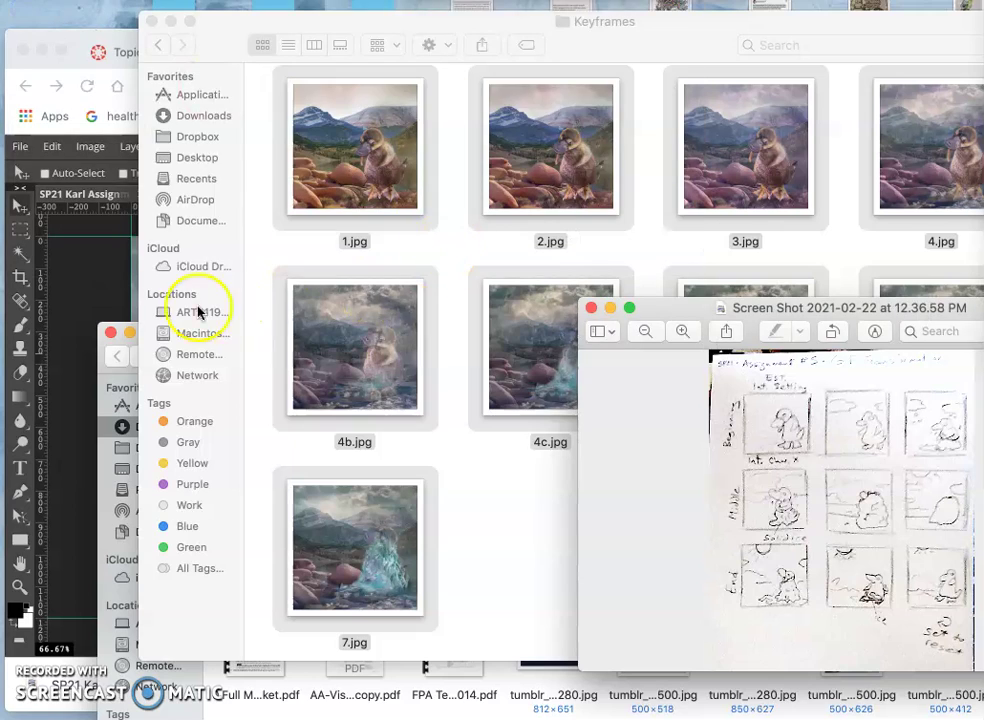
click(112, 286)
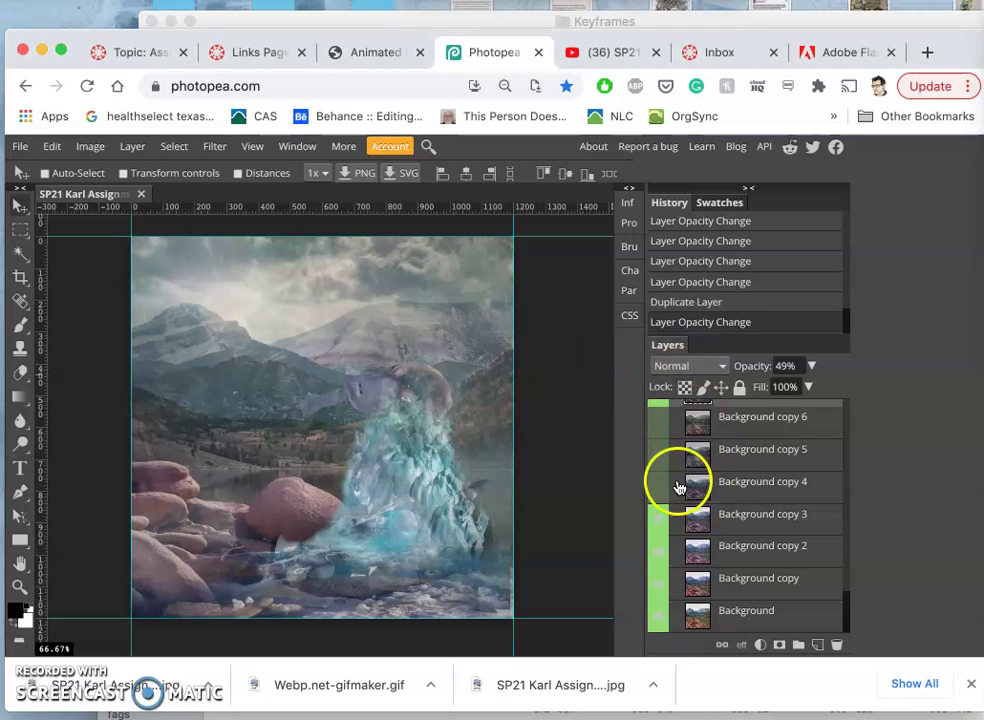
click(663, 530)
scroll(736, 523, up, 3)
click(747, 462)
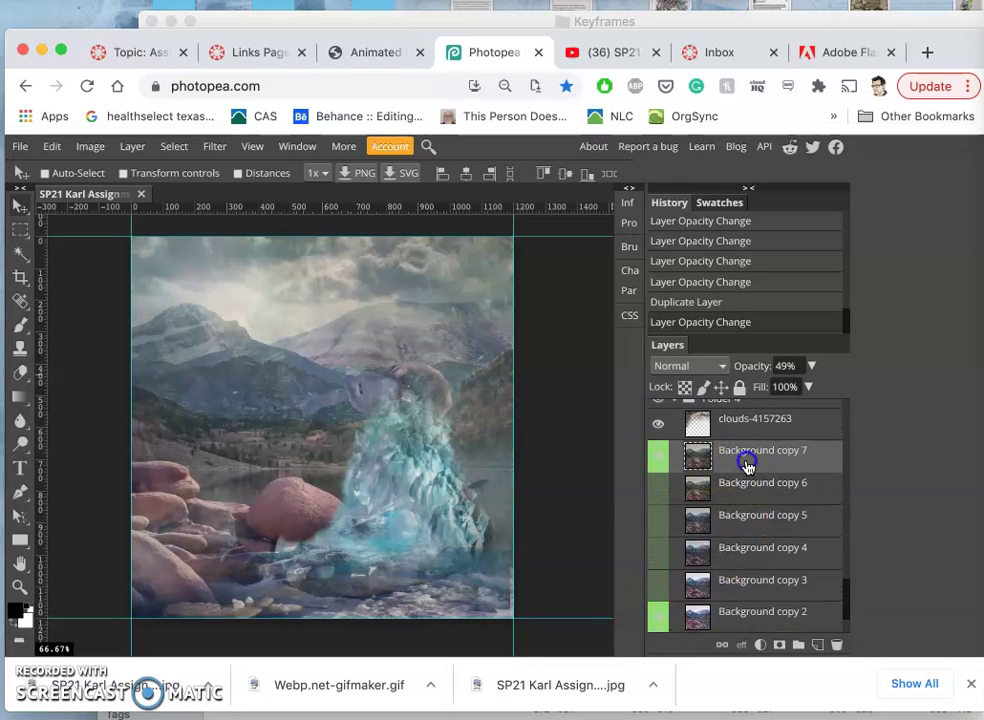
click(811, 366)
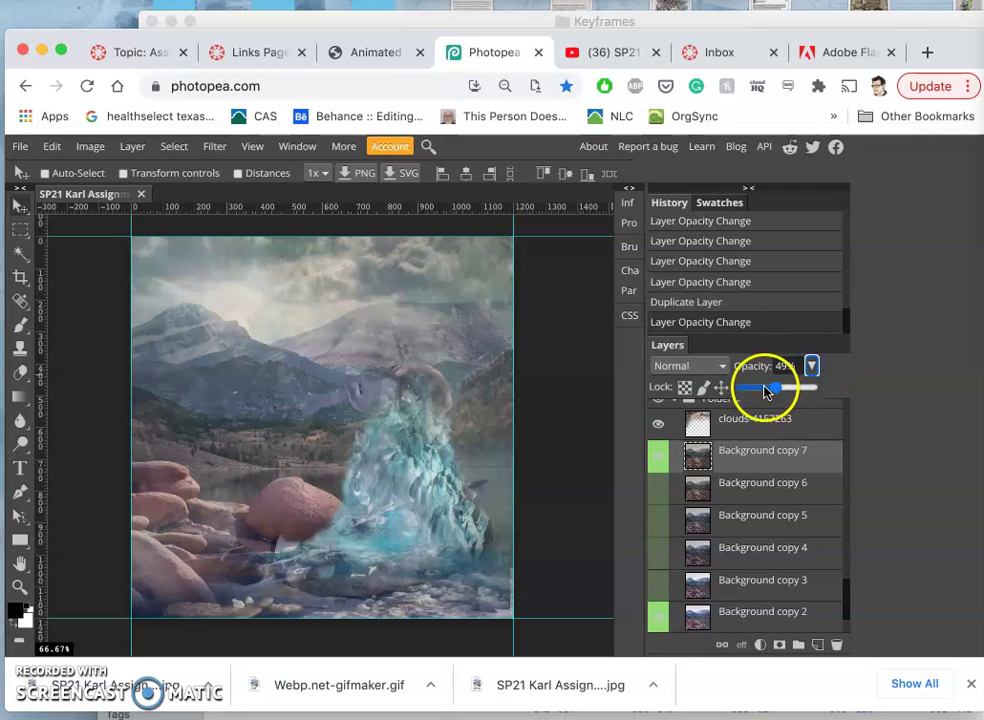
drag(767, 391, 766, 391)
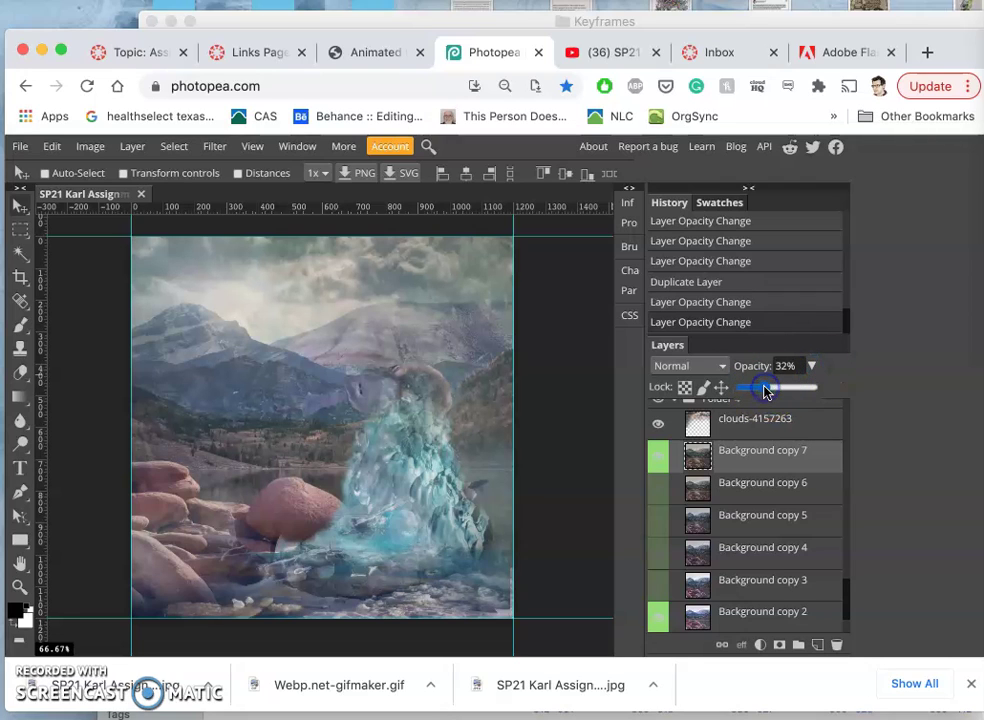
Lower the clouds-4157263 layer's opacity to 37%
scroll(738, 553, up, 3)
click(735, 538)
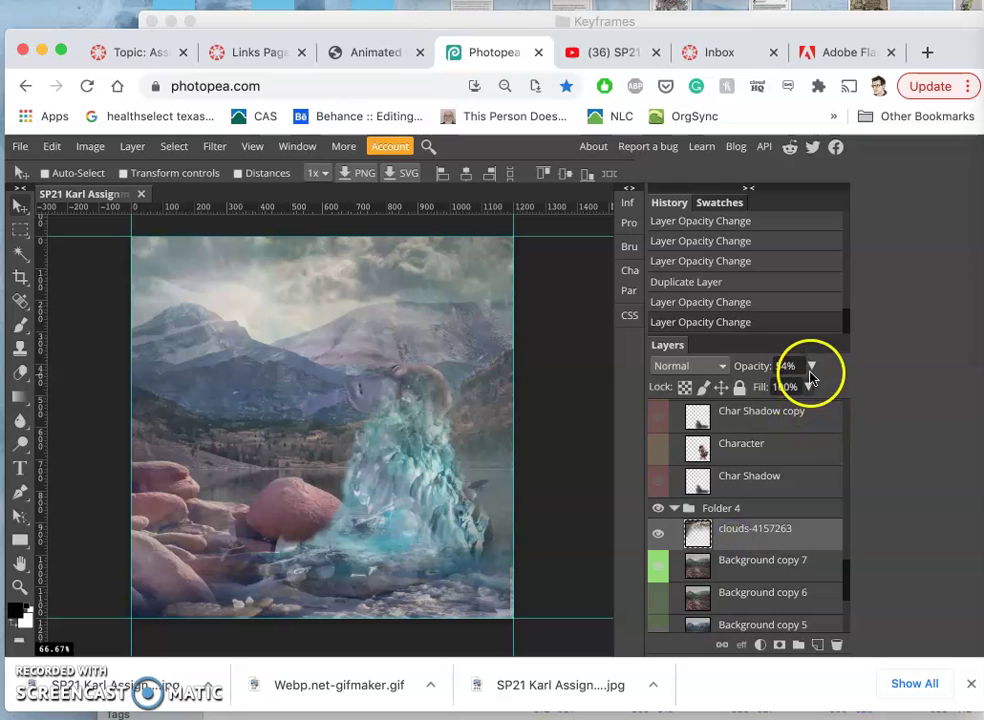
mouse_move(773, 390)
mouse_down()
mouse_move(714, 417)
mouse_move(764, 479)
mouse_move(766, 394)
mouse_up()
scroll(736, 536, up, 3)
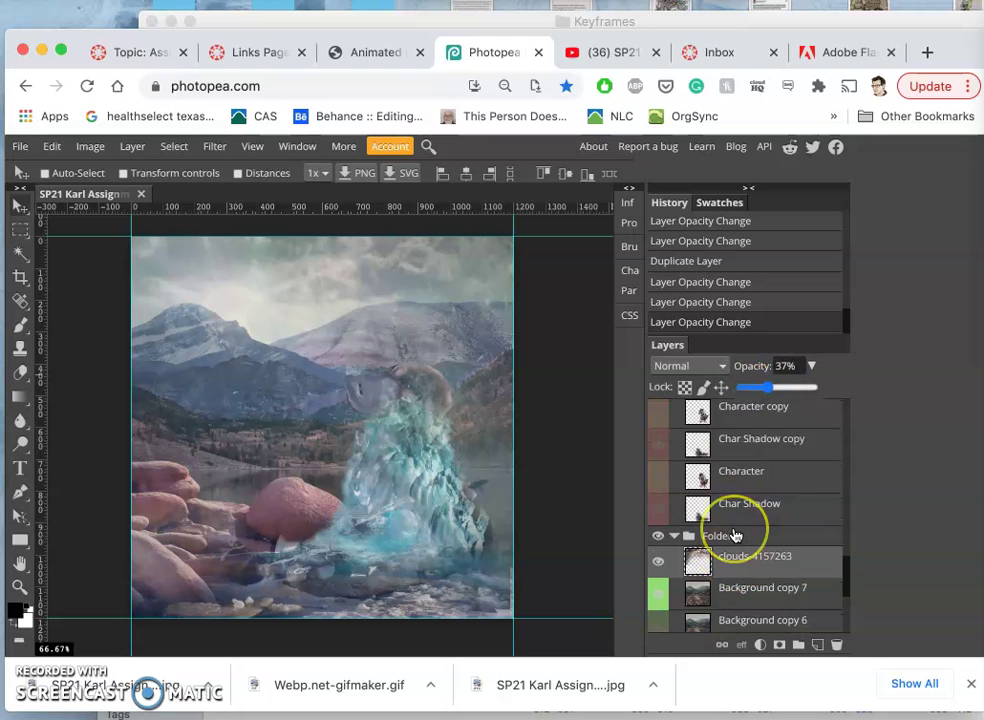
scroll(736, 536, up, 5)
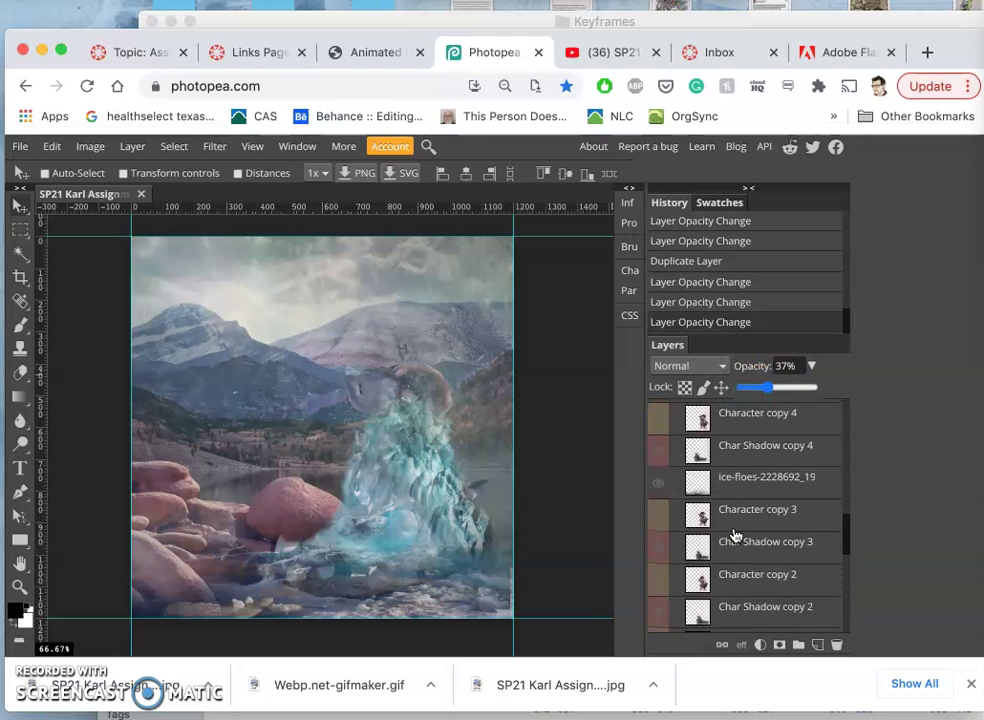
scroll(736, 536, up, 5)
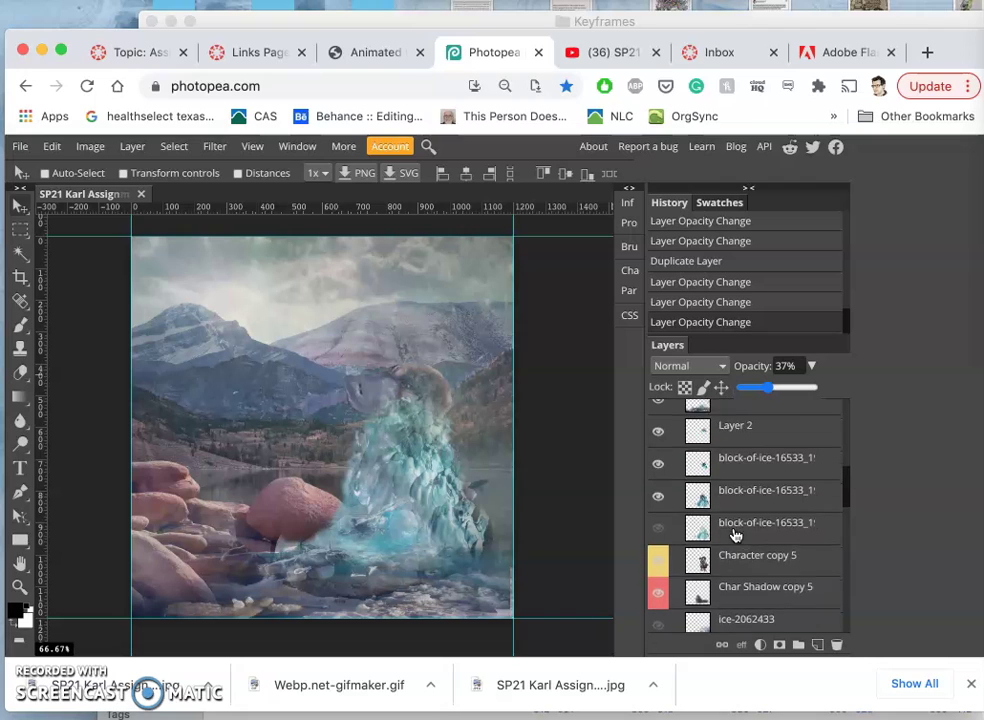
Hide Layer 2 and fade the top block-of-ice layer to 16% opacity
click(740, 496)
click(658, 483)
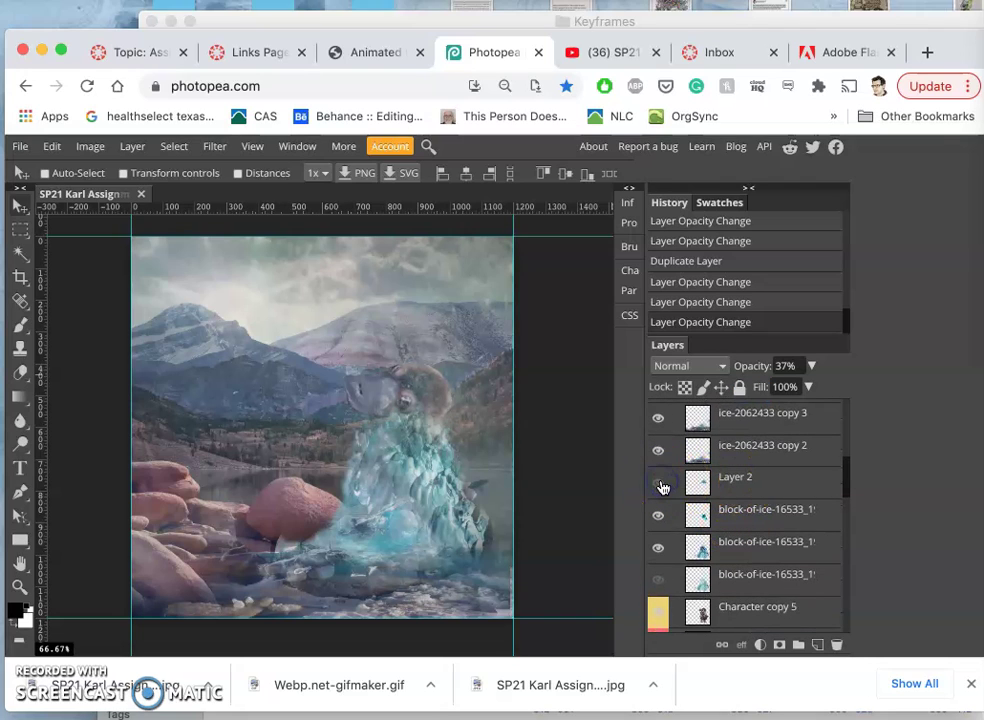
click(724, 517)
click(812, 366)
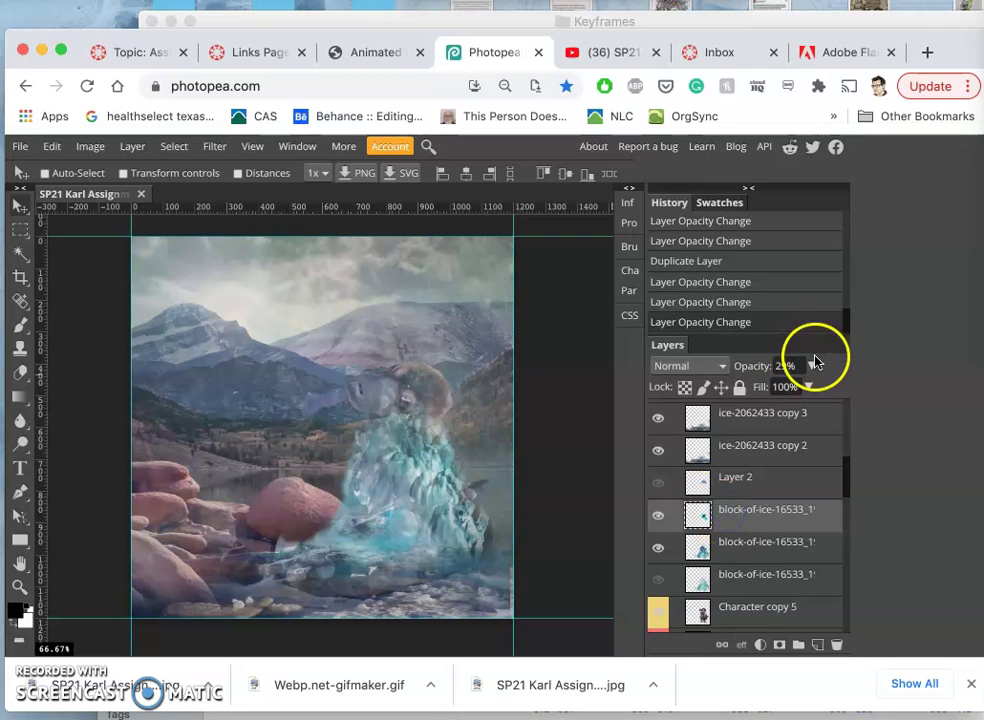
drag(763, 390, 755, 390)
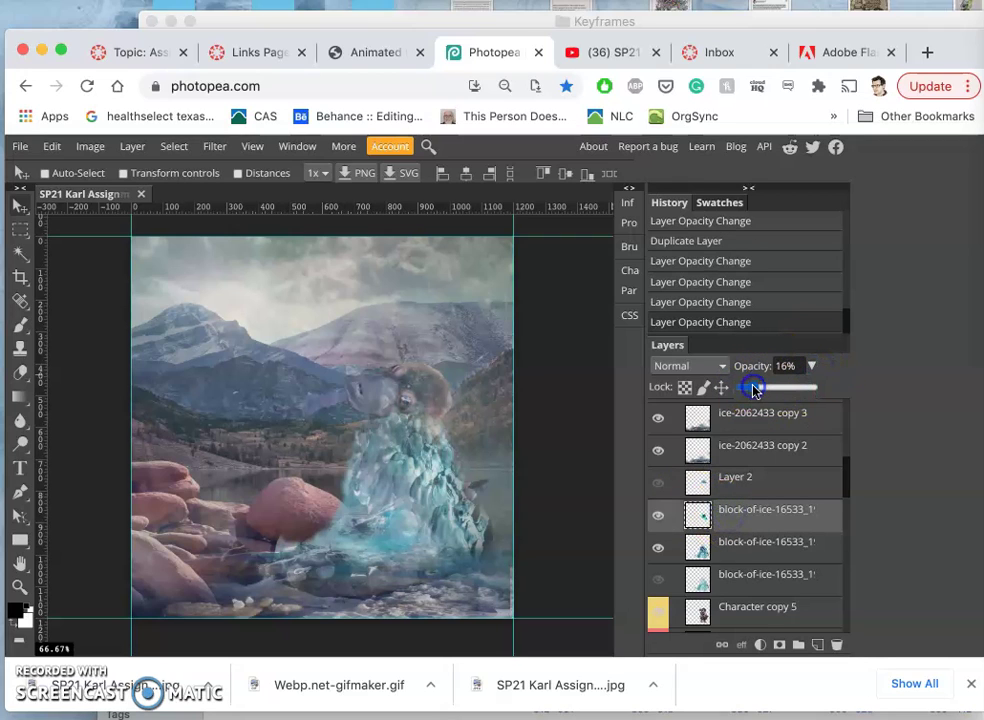
Lower the second block-of-ice layer from 77% to 55% opacity
click(762, 541)
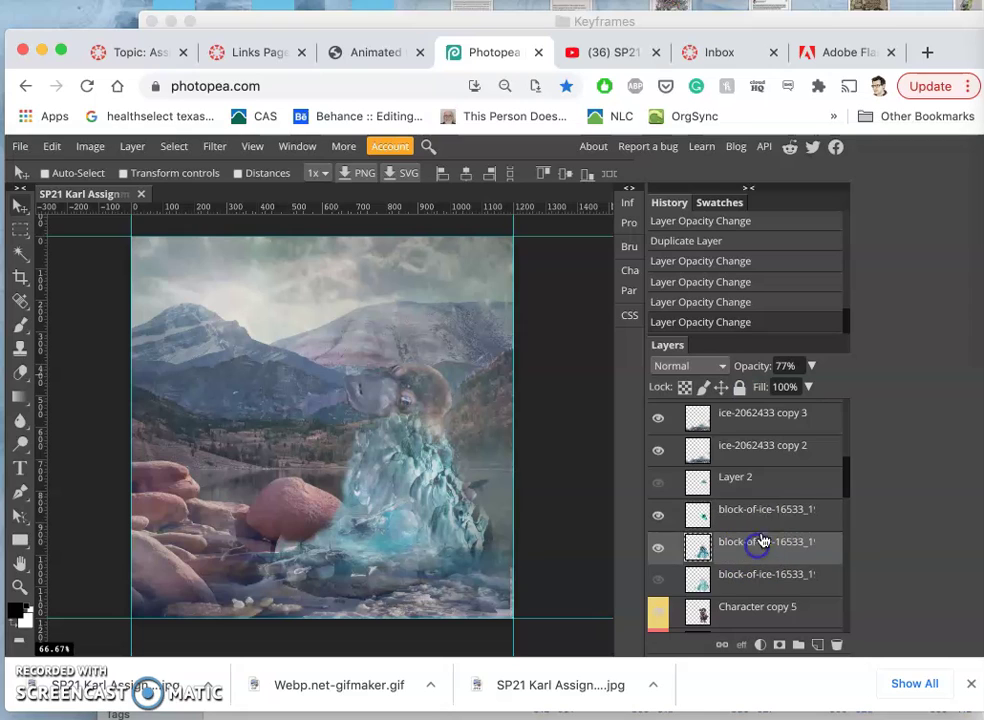
click(812, 367)
click(783, 389)
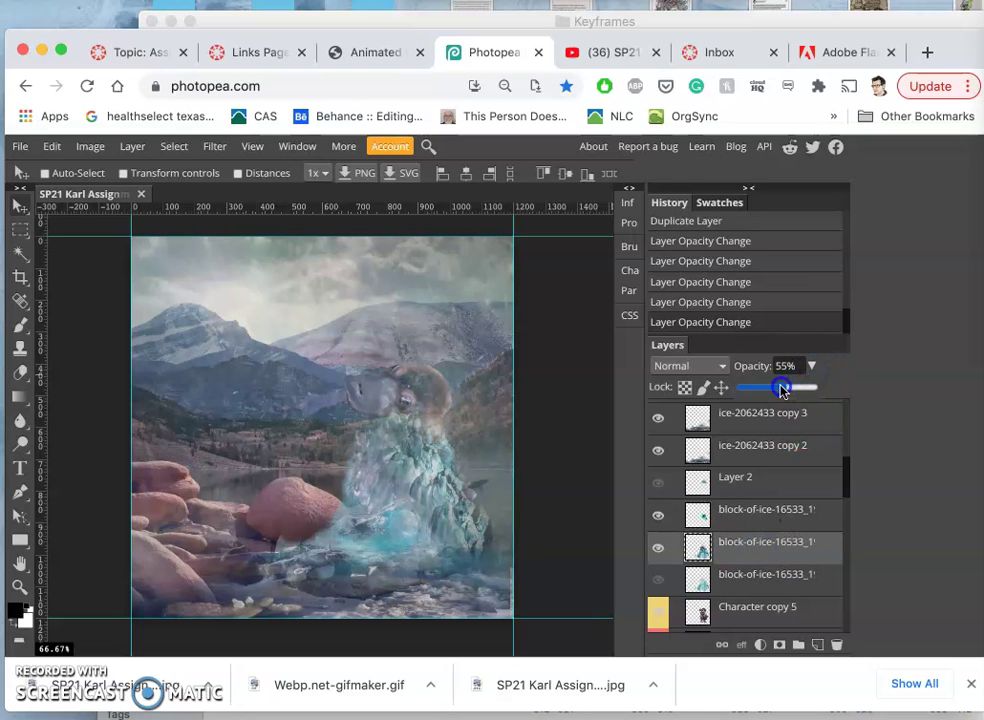
Select the Character copy 5 layer in the Layers panel
click(755, 513)
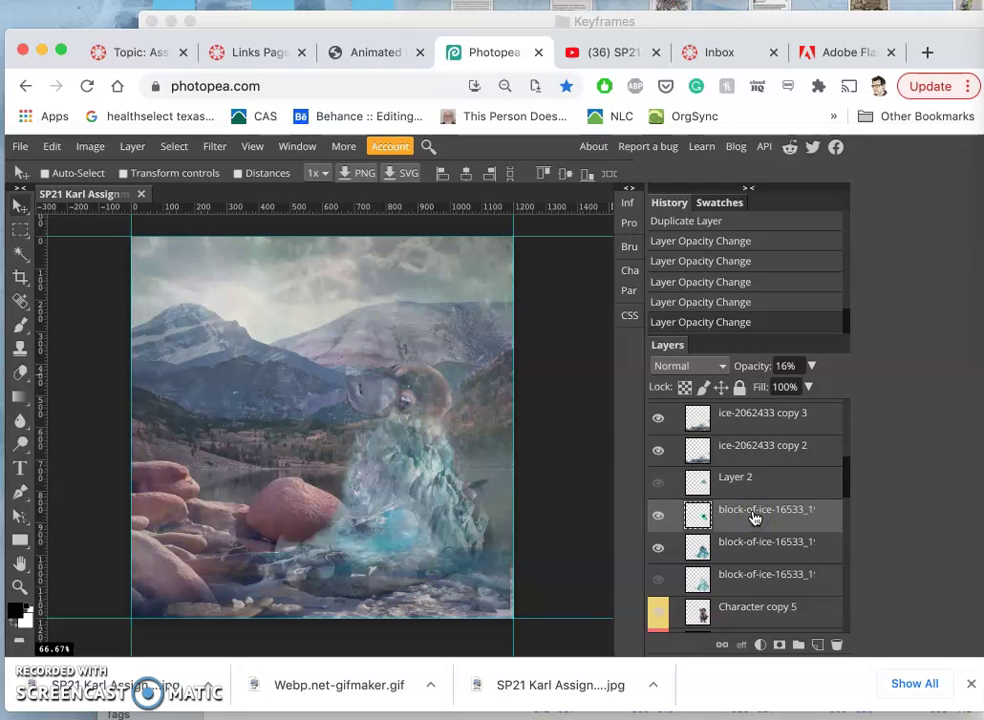
scroll(722, 503, up, 1)
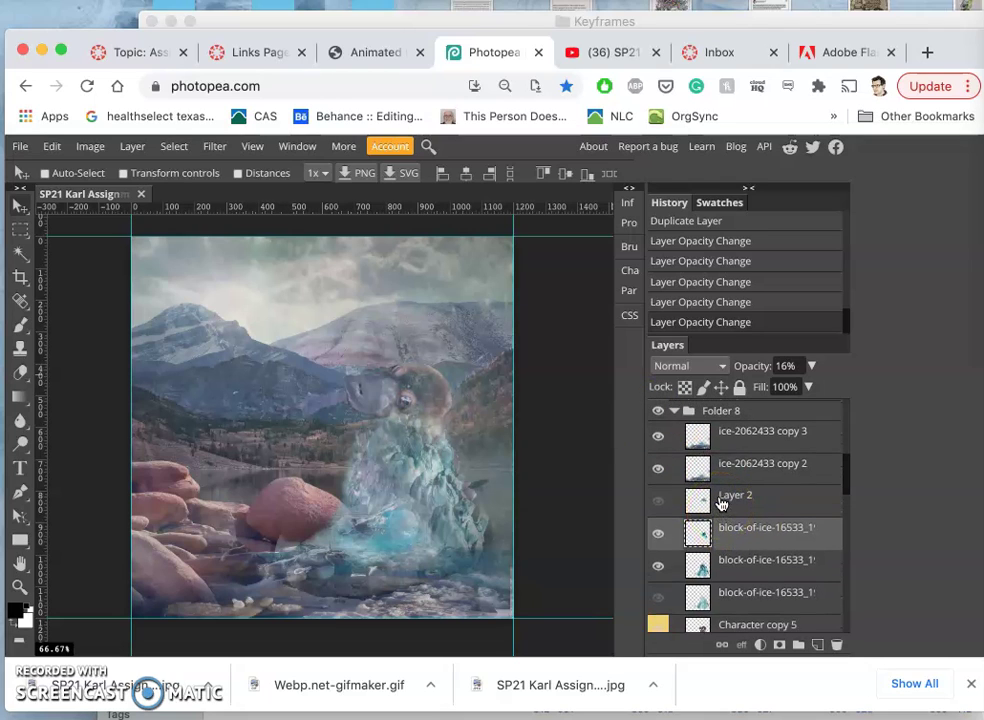
scroll(722, 503, down, 5)
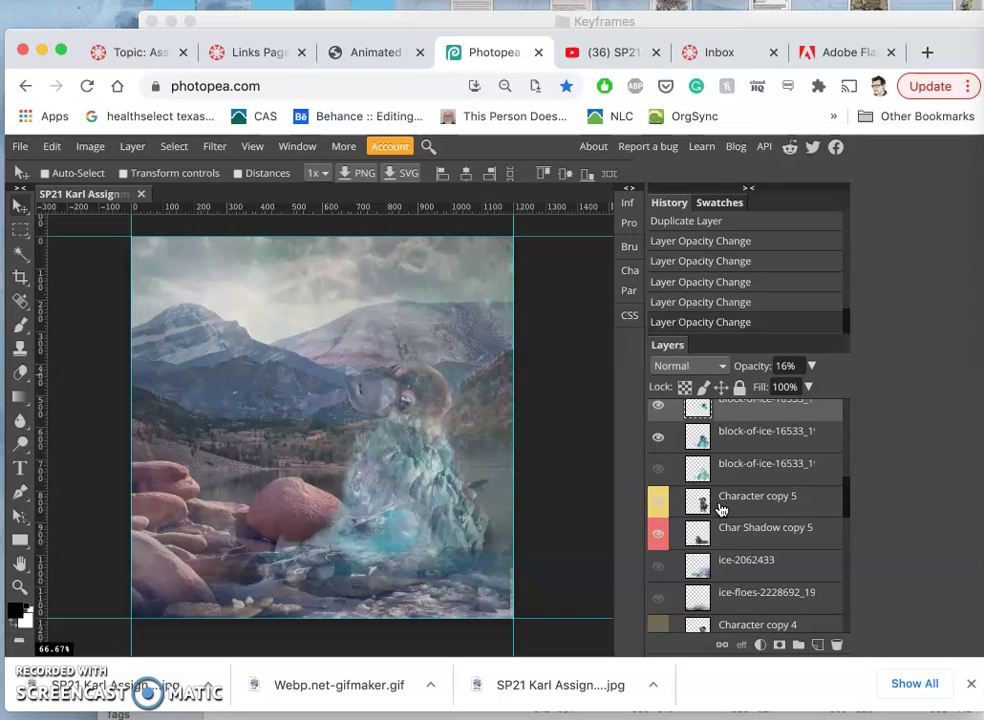
click(727, 510)
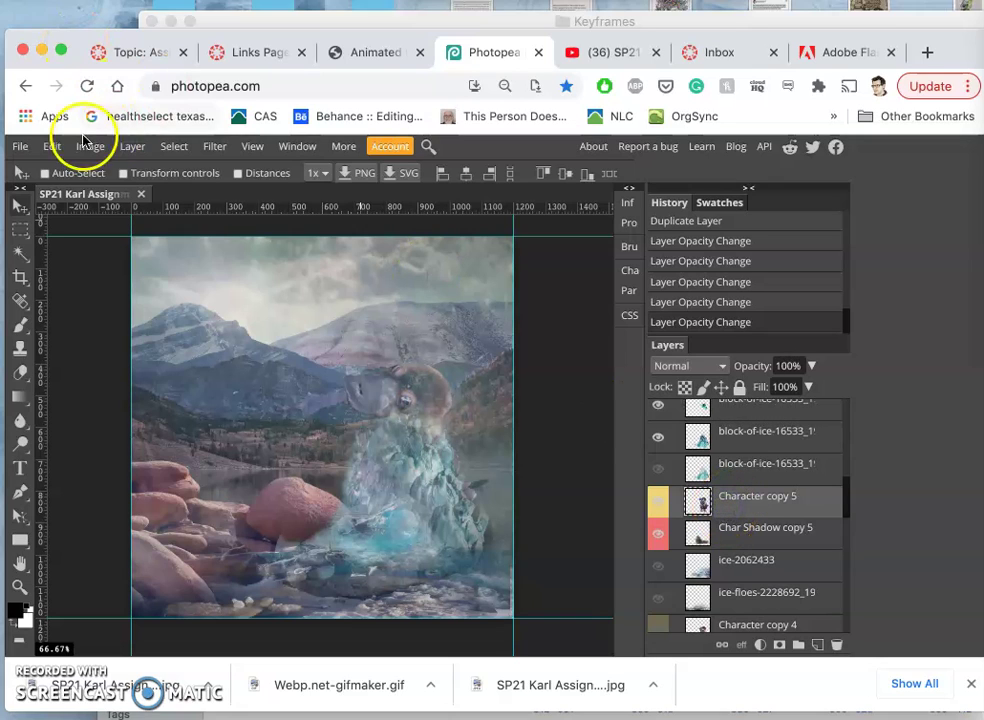
Duplicate Character copy 5 into Character copy 6 and start Puppet Warp on it
click(740, 498)
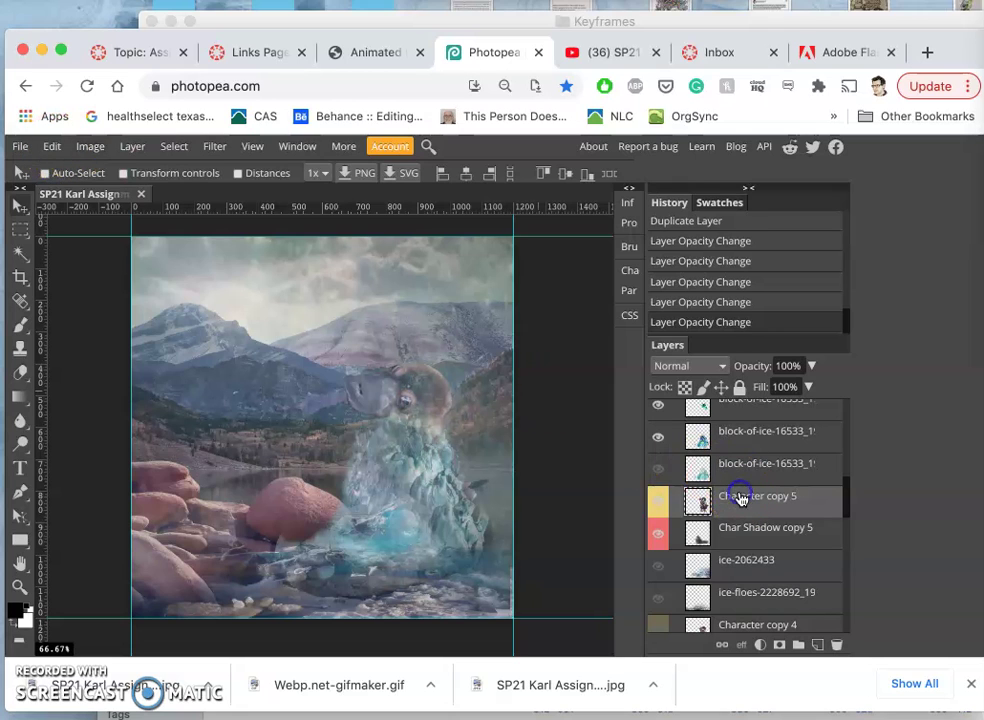
key(super+j)
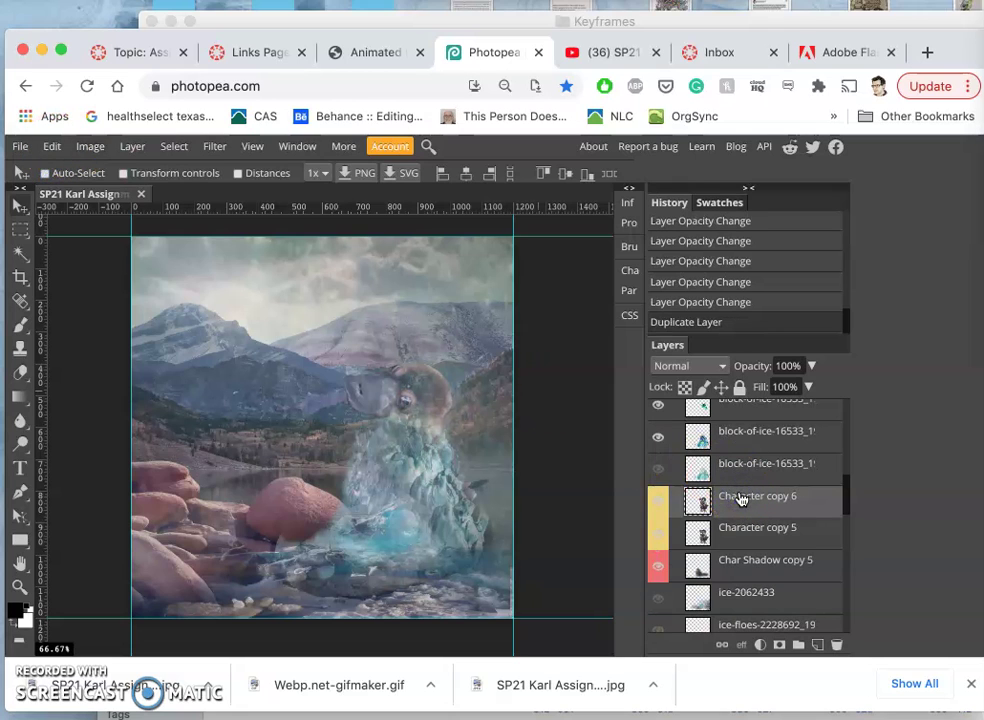
click(54, 147)
click(124, 477)
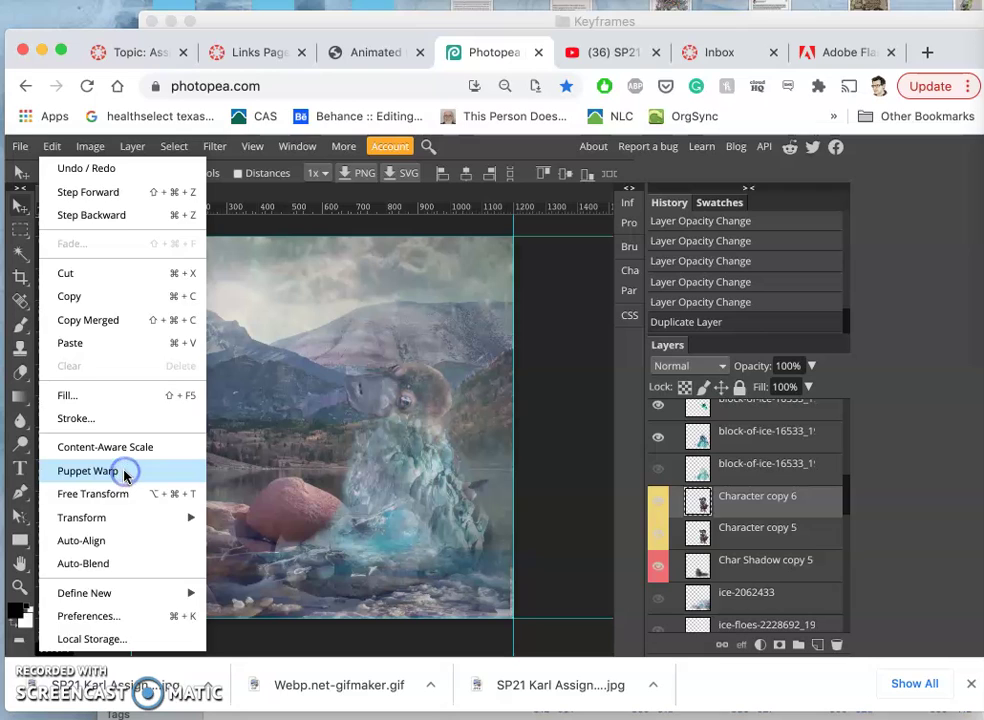
Pin the platypus mesh at top, sides and bottom, reshape the pose, and commit the warp
click(349, 393)
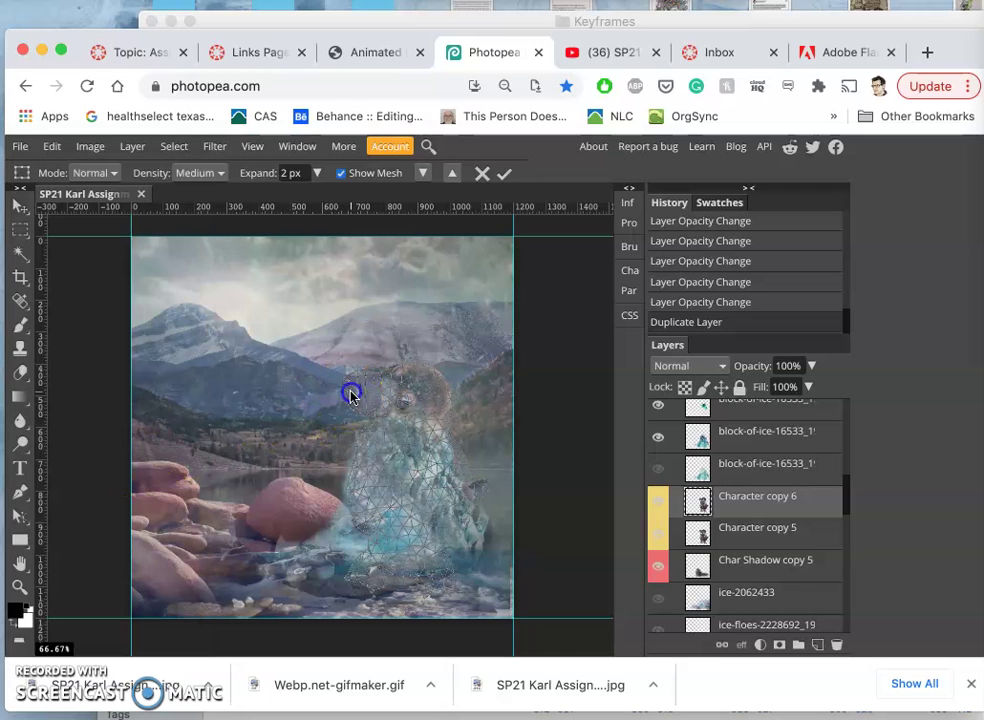
click(431, 425)
click(466, 546)
click(350, 577)
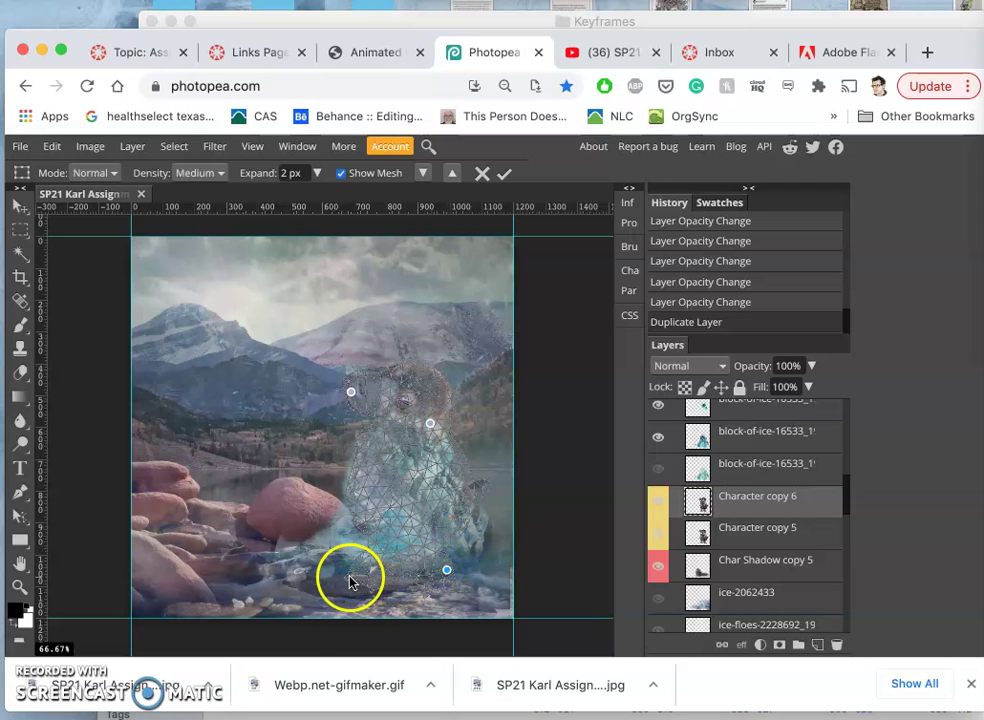
click(355, 478)
click(437, 462)
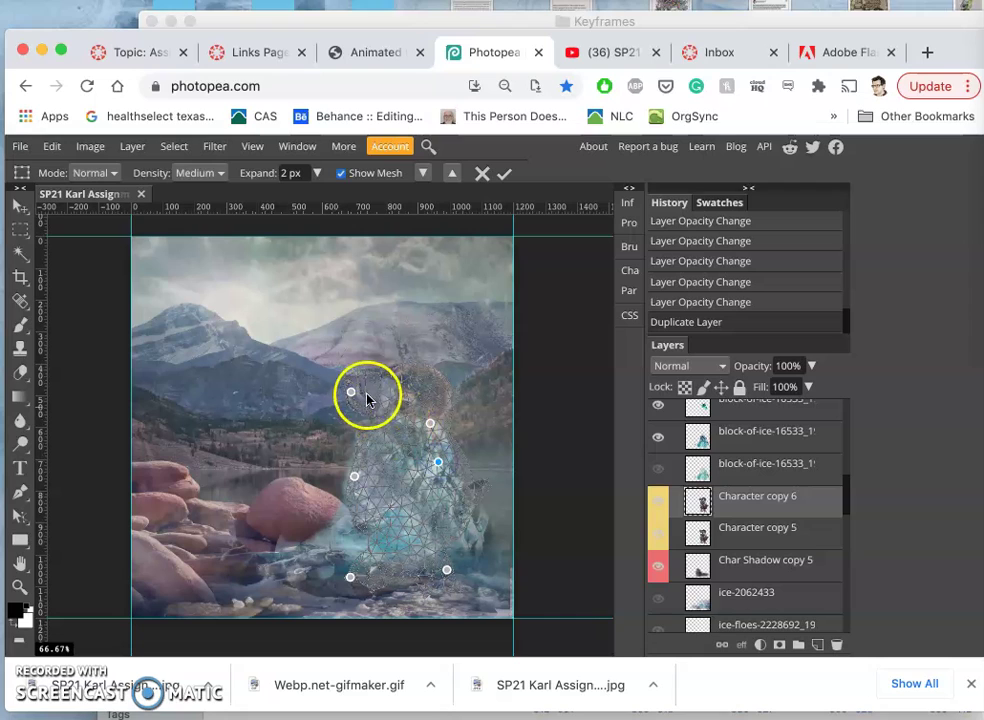
click(351, 392)
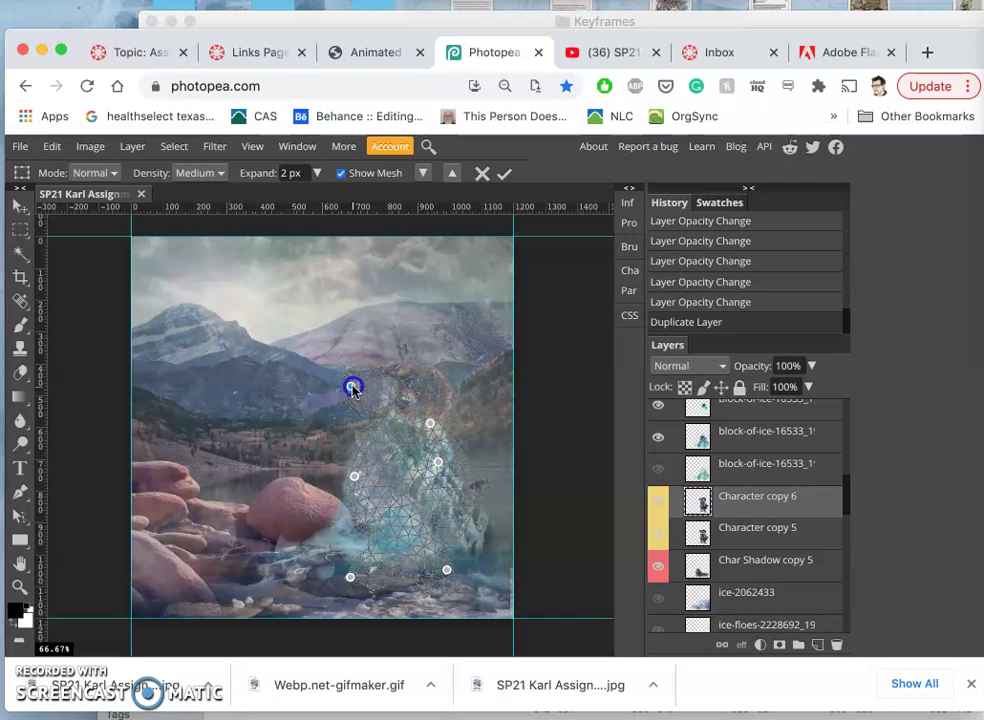
click(345, 457)
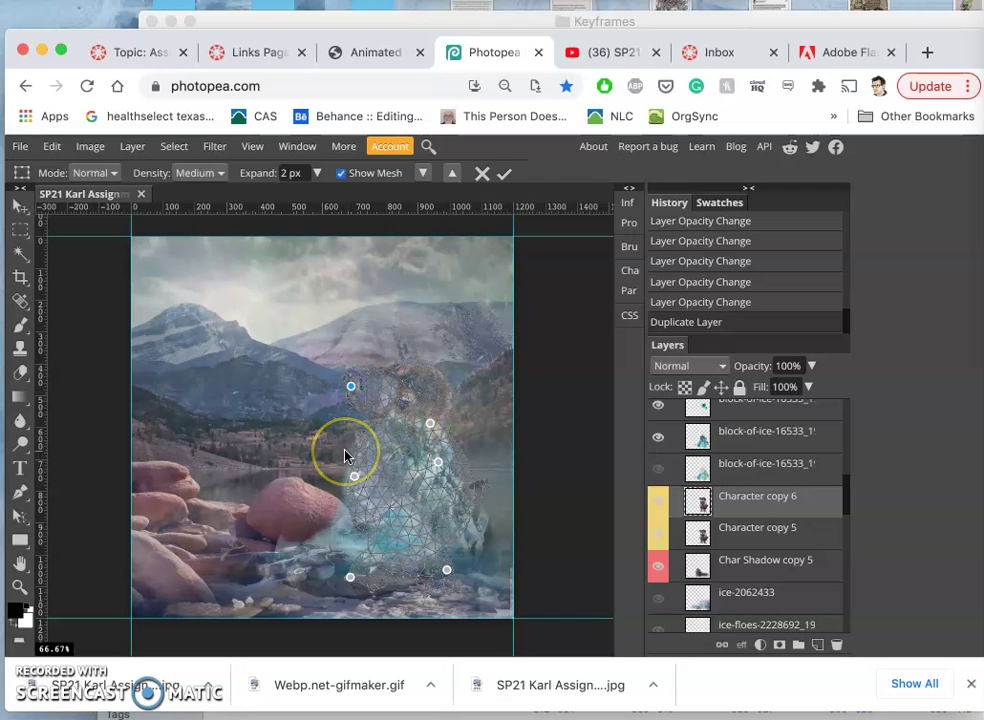
key(Return)
drag(405, 485, 512, 537)
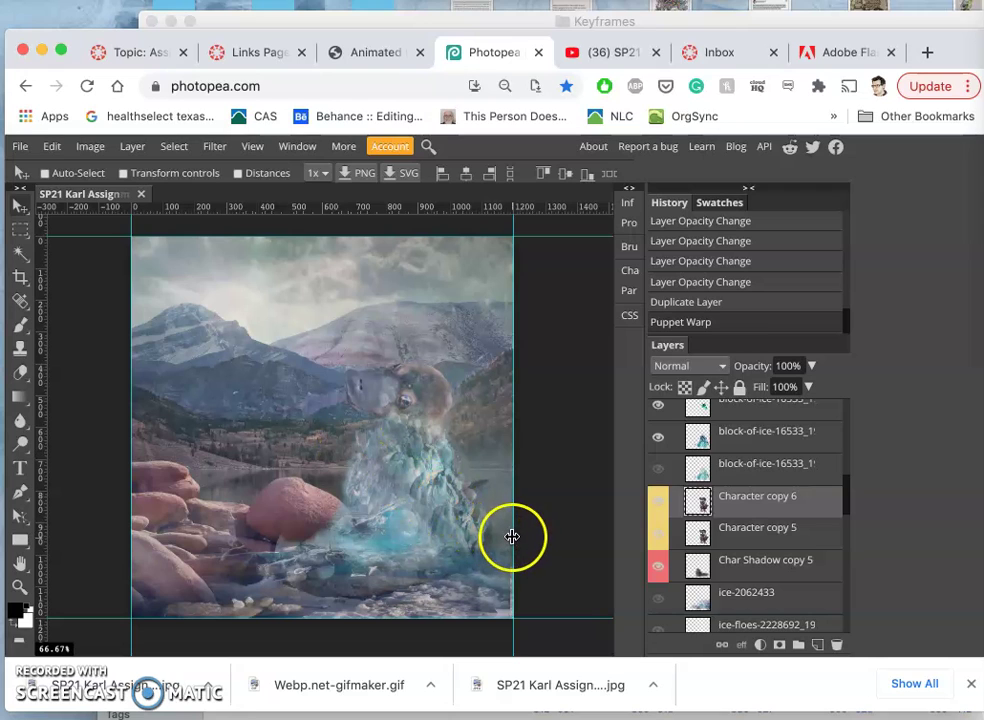
Lower the ice-2062433 copy 3 layer to 53% opacity
scroll(772, 505, up, 2)
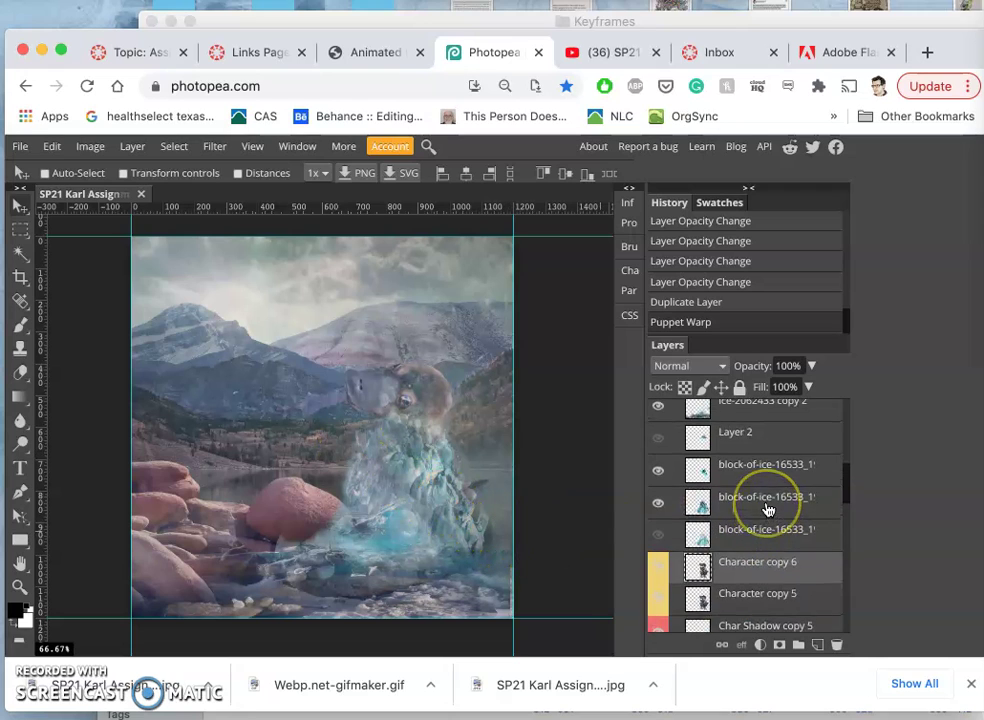
scroll(768, 508, up, 3)
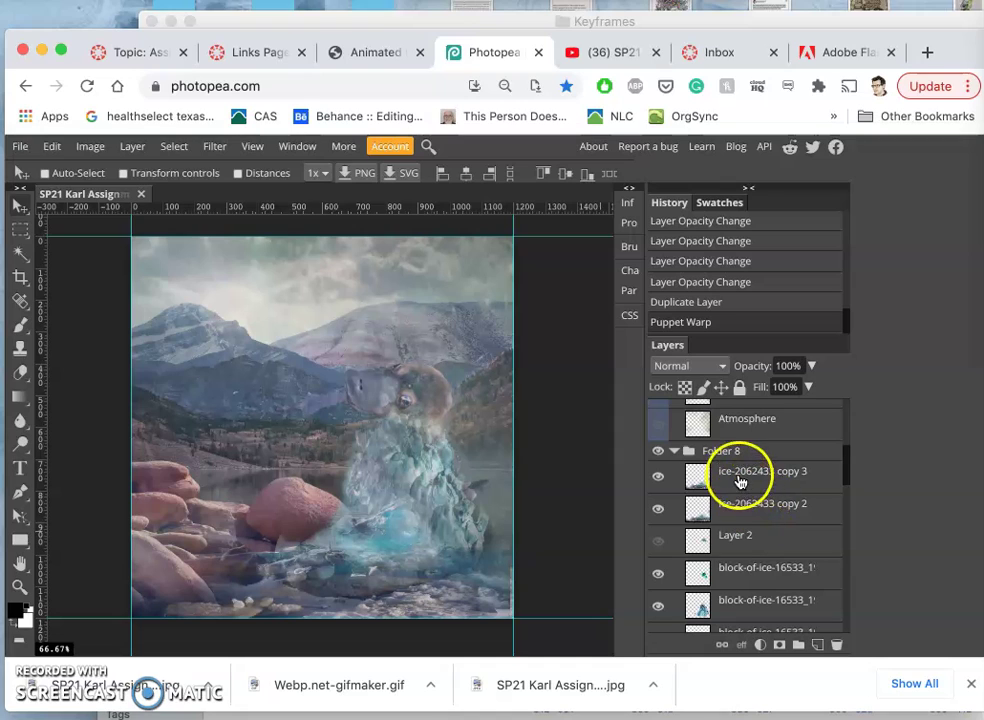
click(740, 482)
click(812, 368)
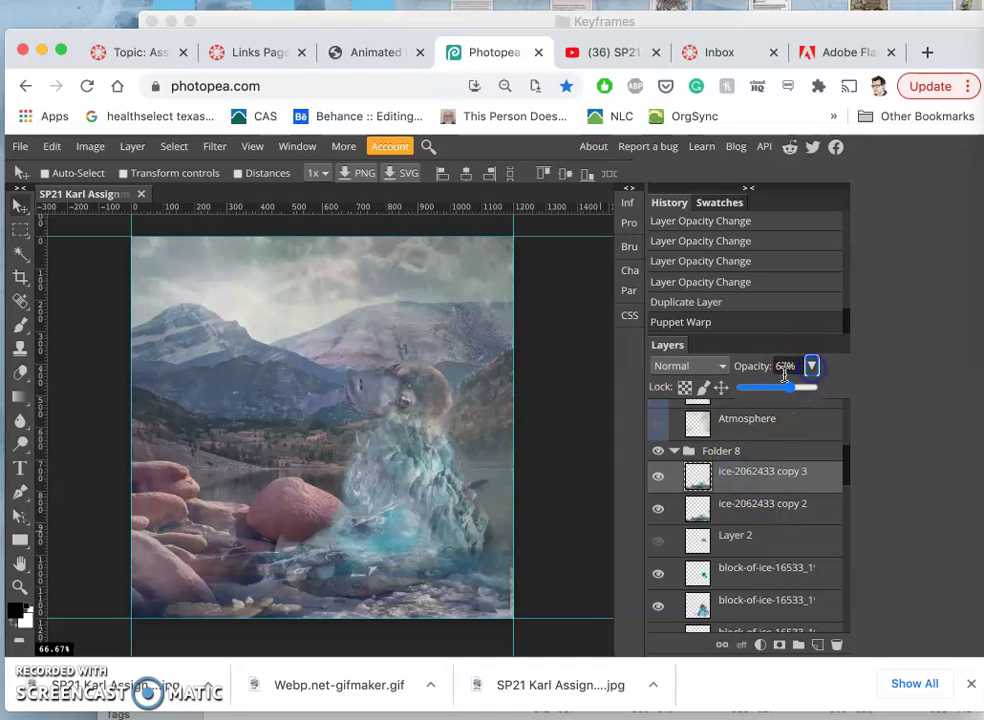
drag(794, 388, 782, 390)
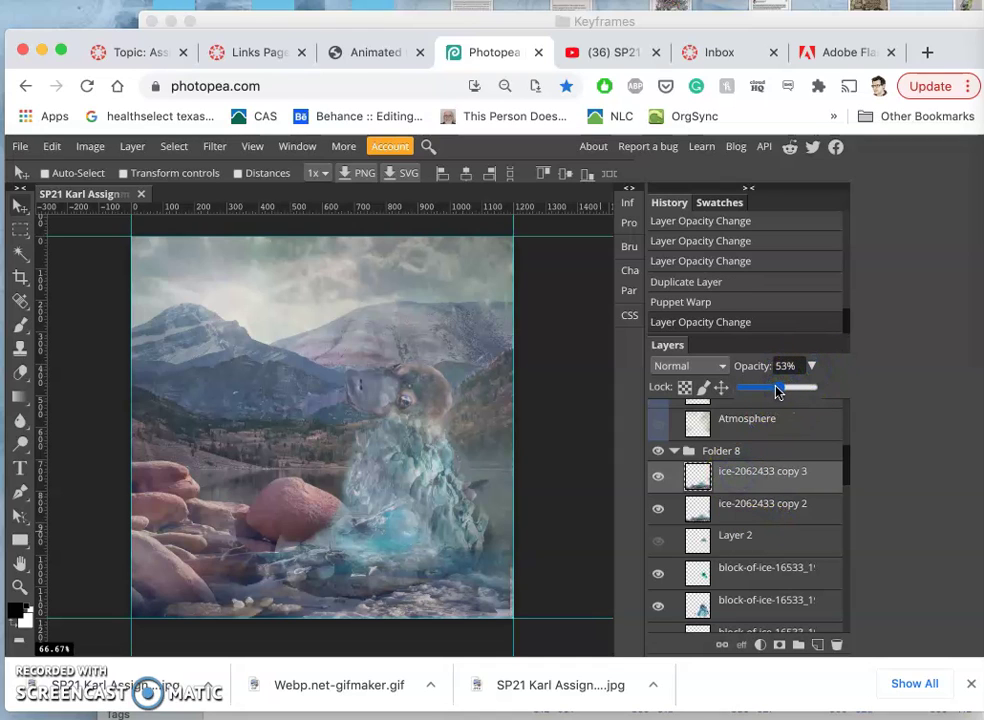
Reduce the ice-2062433 copy 2 layer to 60% opacity
drag(750, 472, 744, 512)
click(744, 512)
click(812, 367)
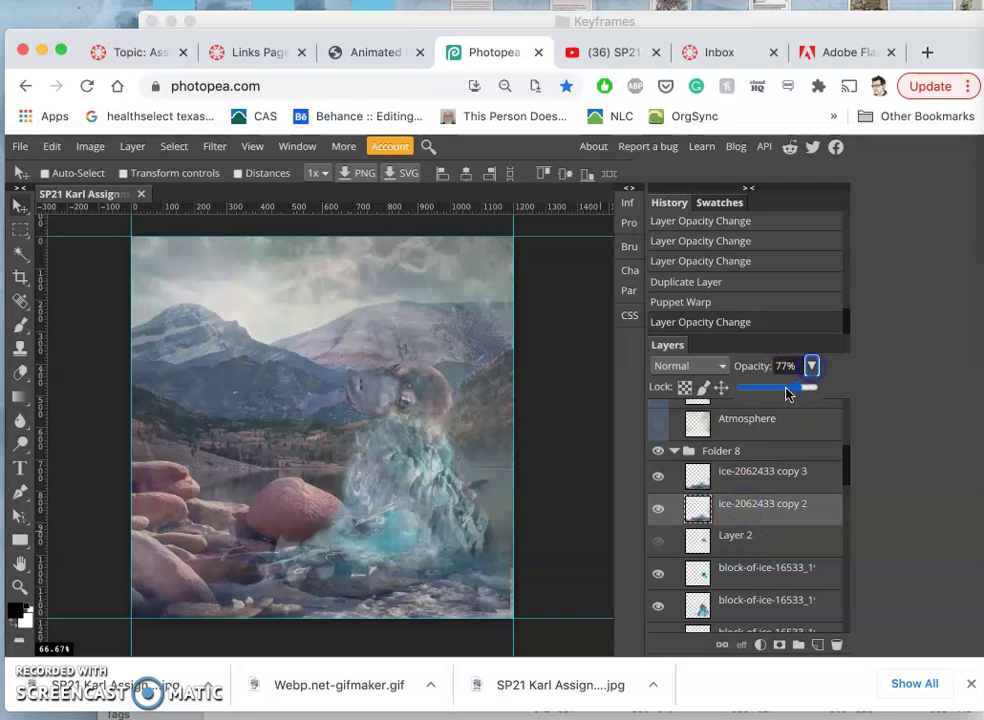
drag(787, 393, 784, 396)
Shift the Atmosphere copy 4 haze across the canvas with the Move tool
drag(726, 450, 727, 481)
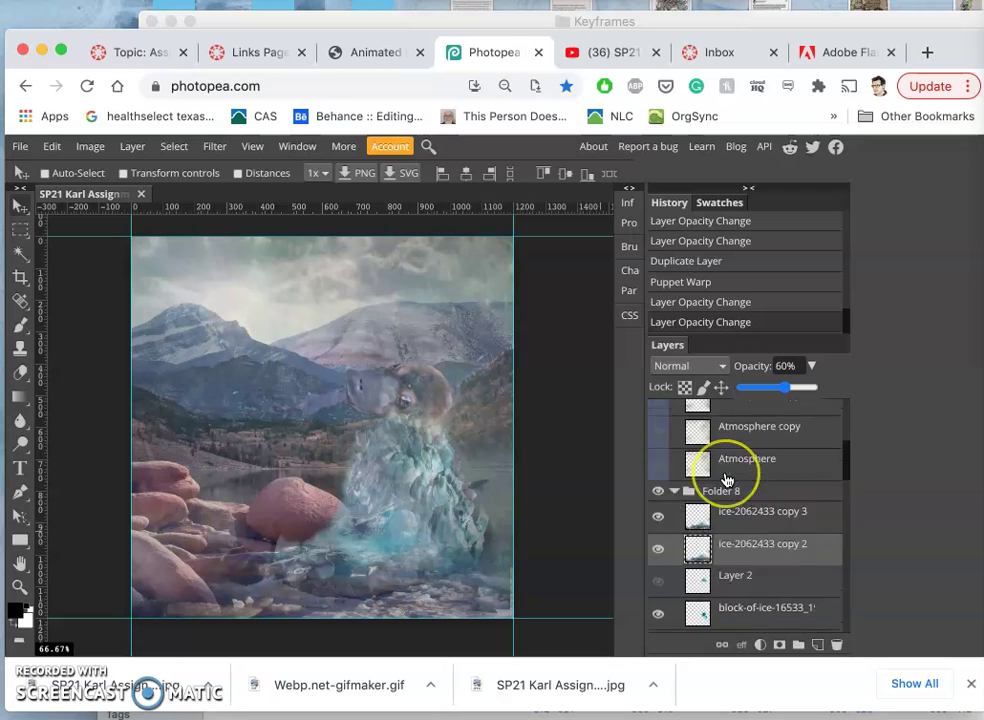
scroll(727, 481, up, 4)
click(738, 460)
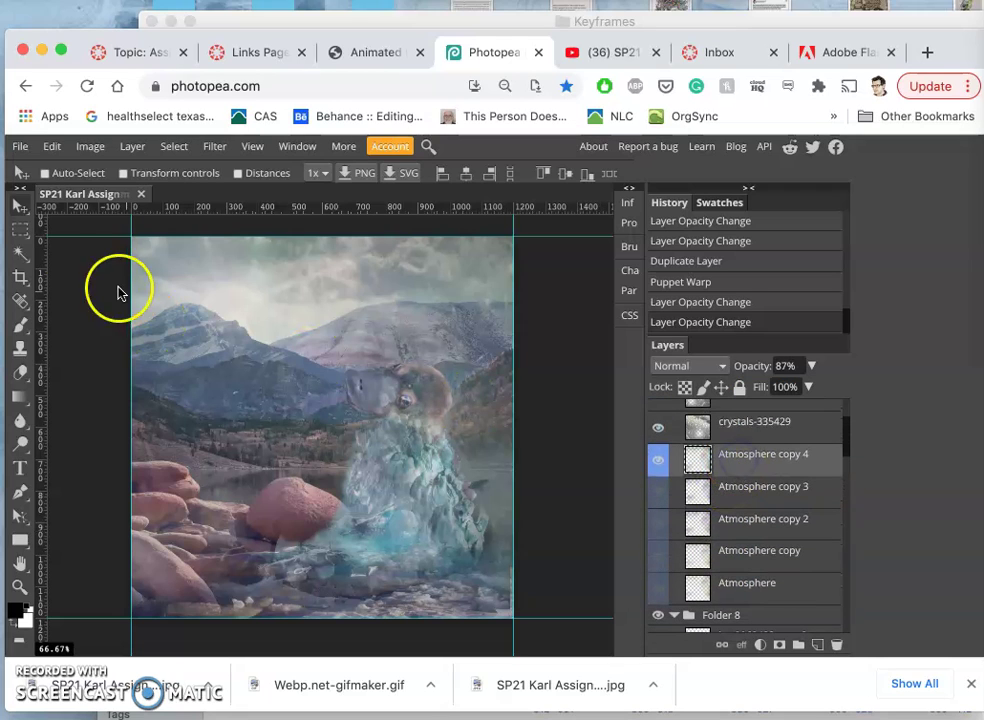
click(449, 500)
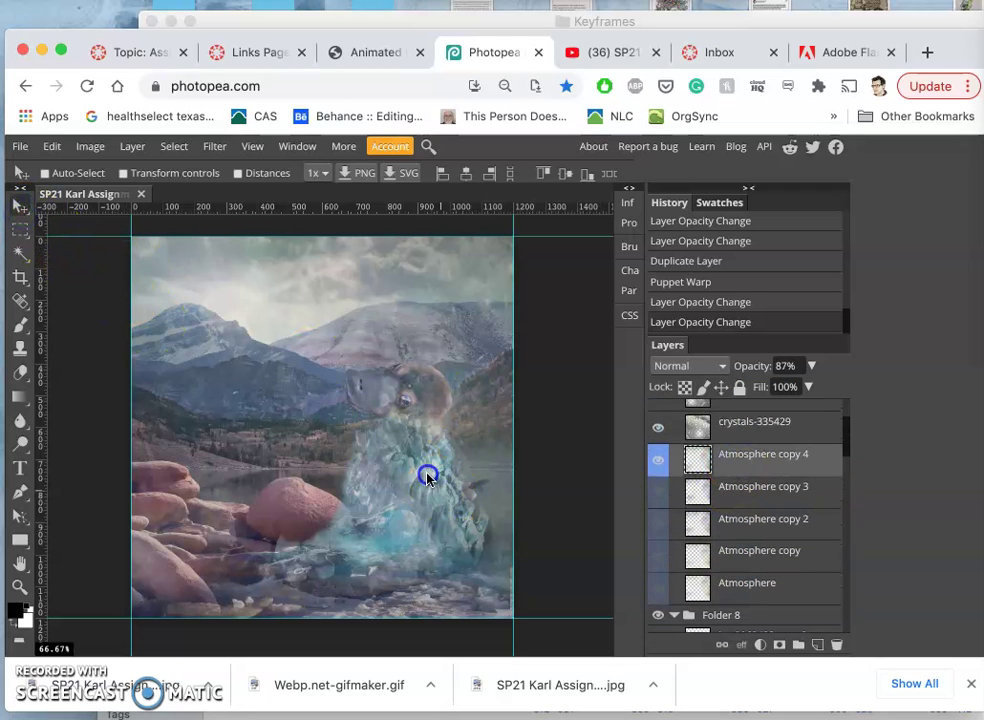
drag(427, 478, 453, 508)
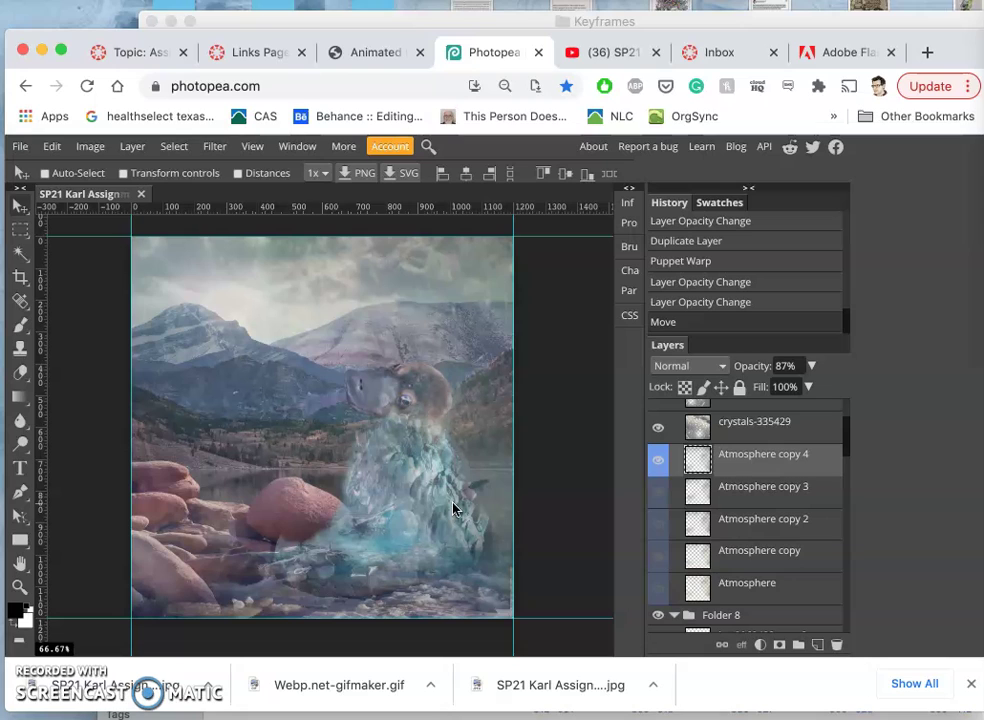
Duplicate the crystals-335429 layer and hide the original
click(692, 461)
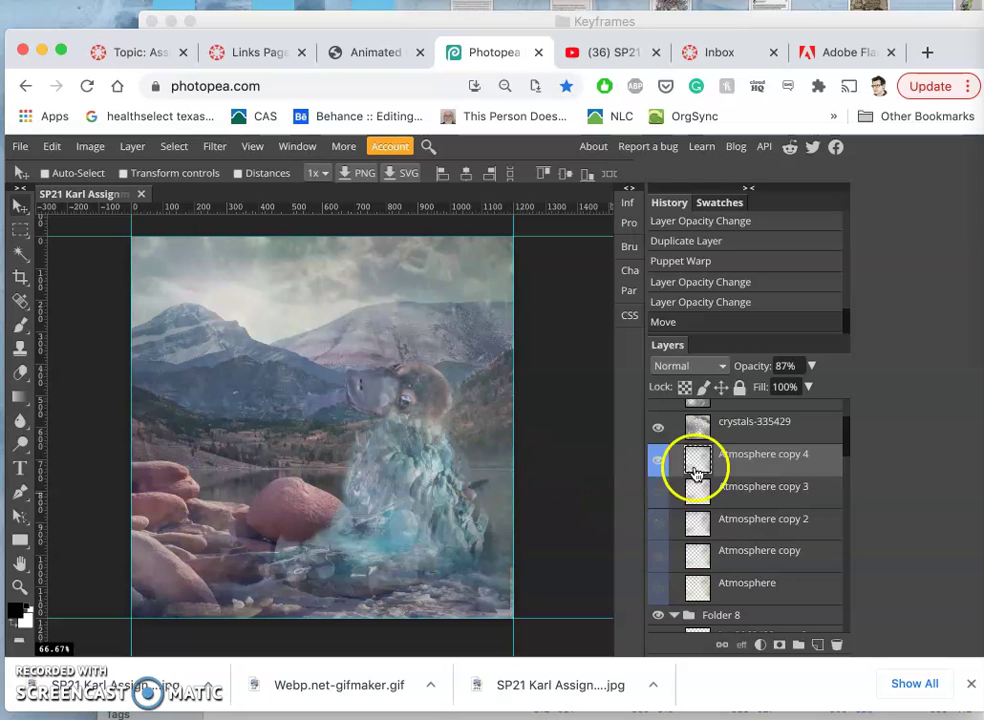
click(762, 424)
drag(708, 413, 714, 406)
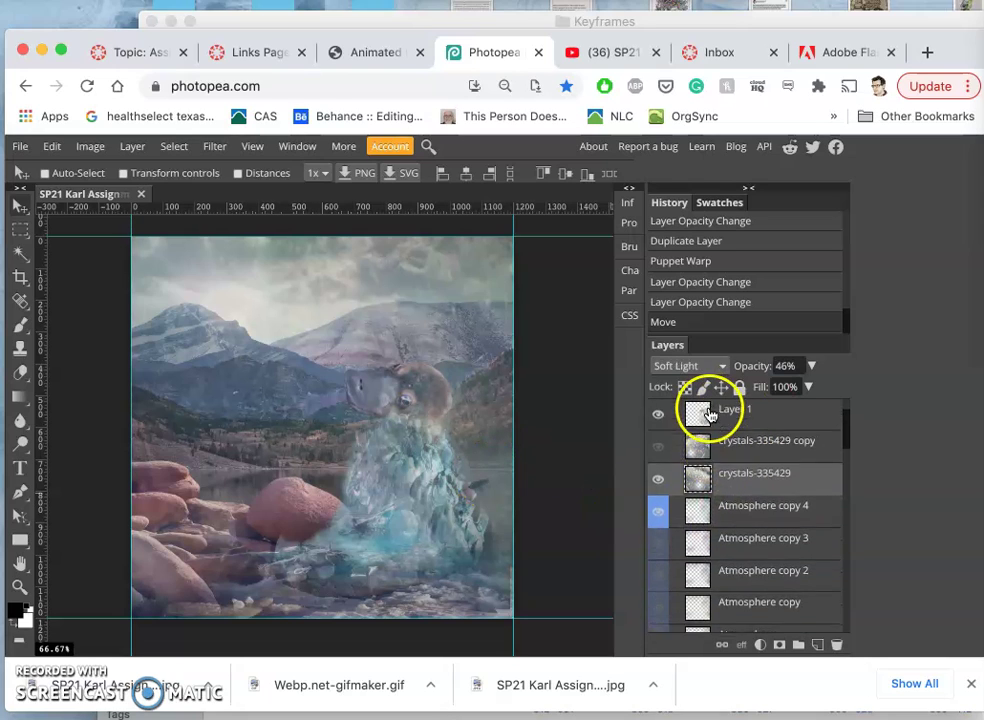
click(658, 452)
Fade the crystals-335429 copy to 18% opacity, then select 7.jpg in the Keyframes folder
click(661, 488)
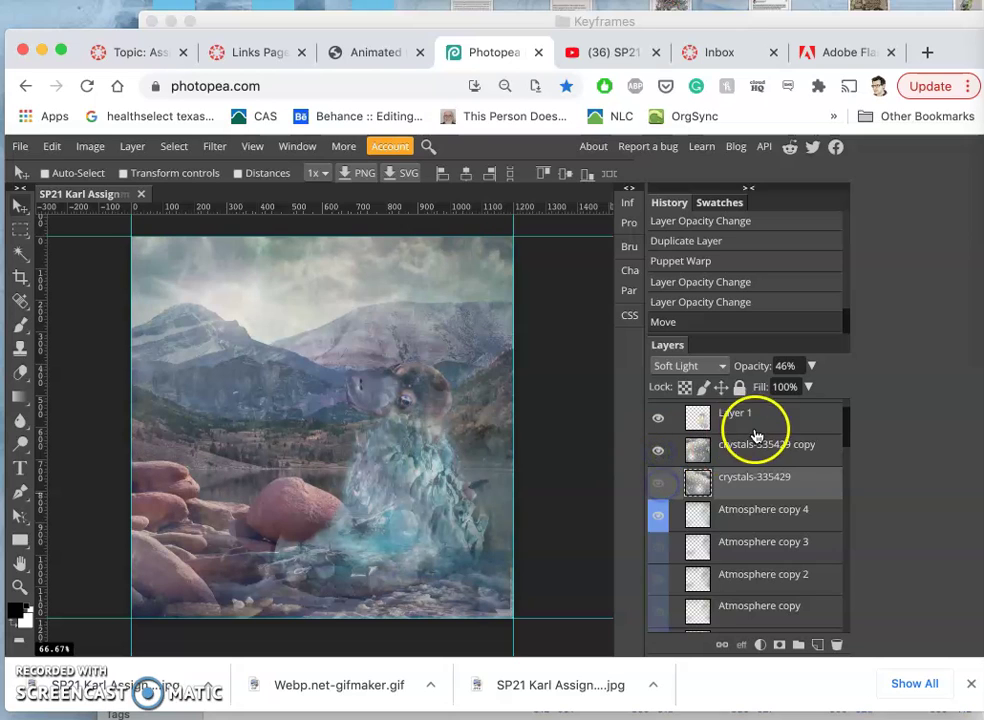
click(690, 449)
click(811, 366)
drag(789, 387, 758, 388)
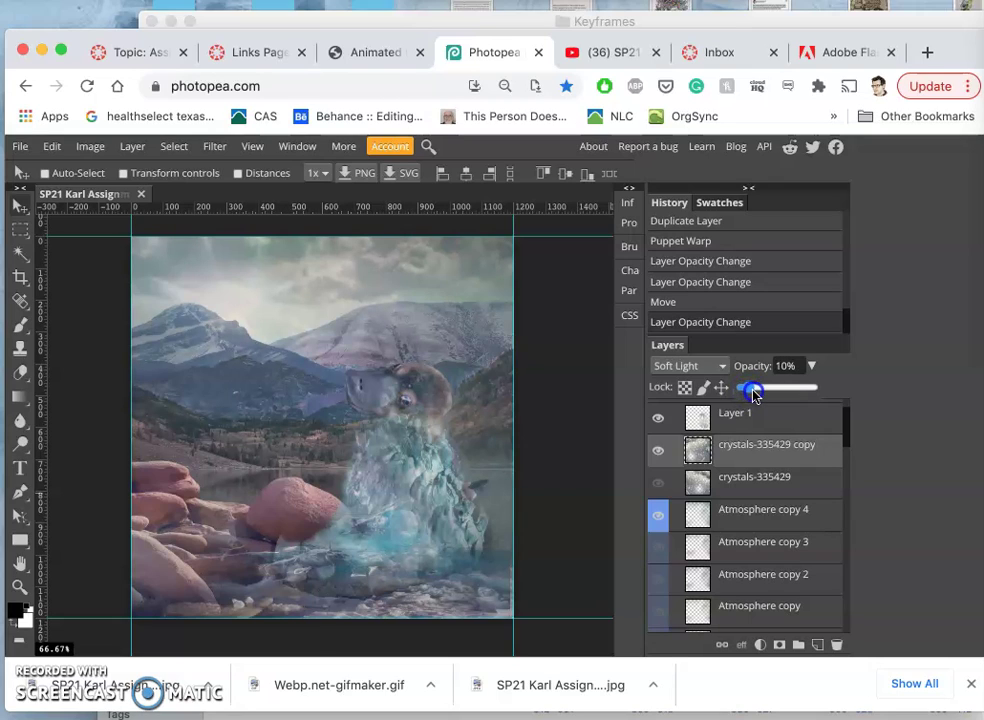
drag(755, 396, 757, 396)
click(638, 22)
click(383, 534)
Open the nine keyframe JPGs in Preview, view 7.jpg, close Preview and return to Photopea
double_click(380, 536)
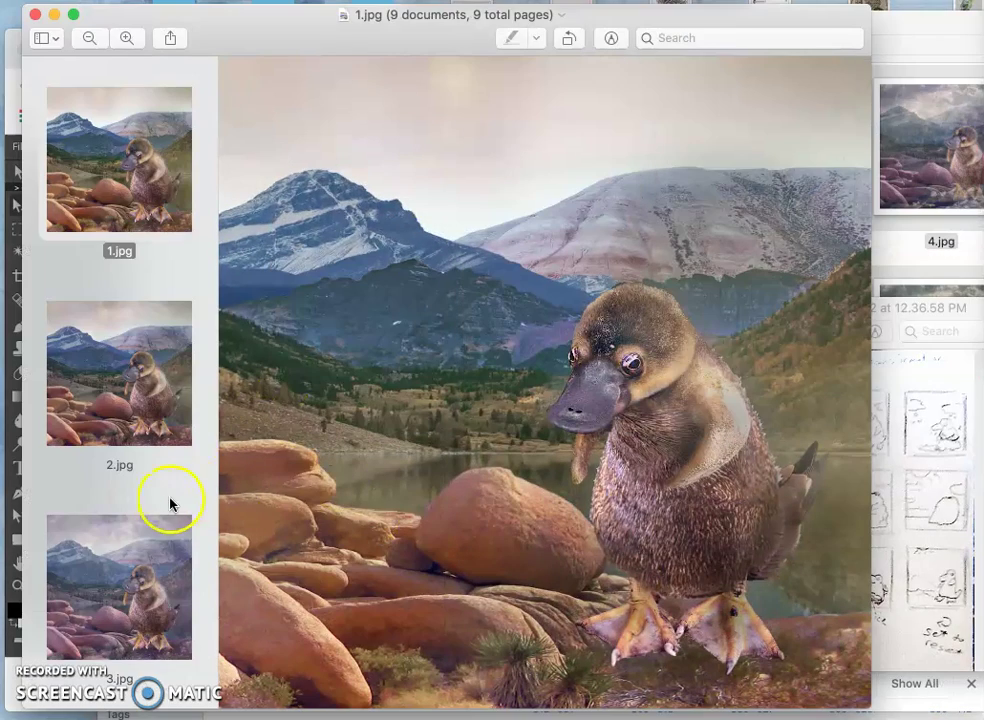
scroll(169, 501, down, 10)
click(110, 618)
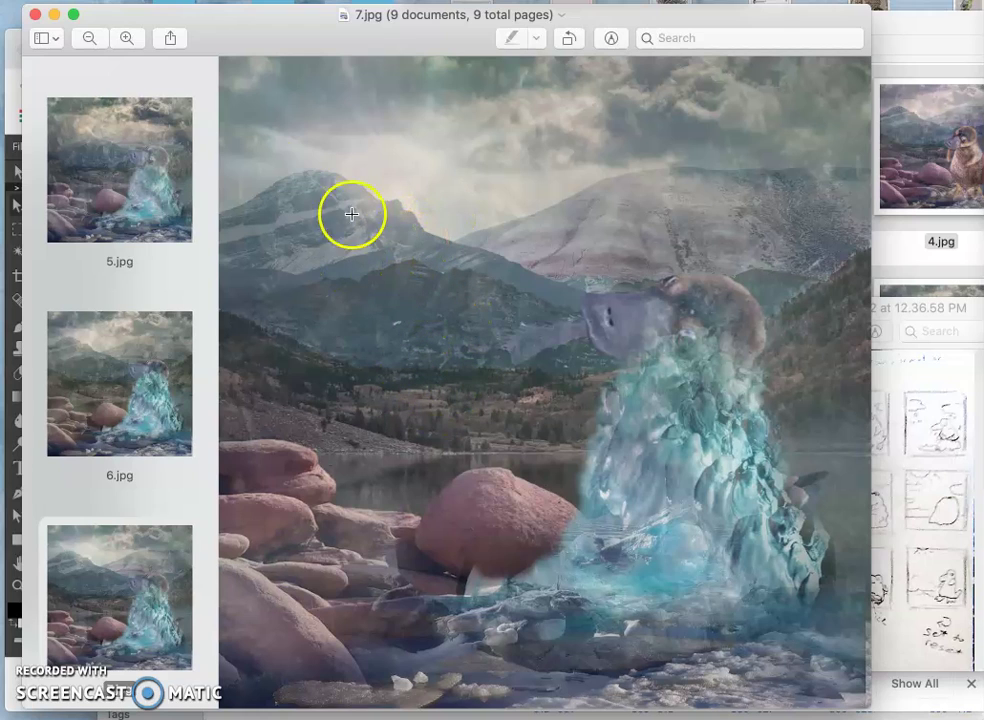
click(36, 15)
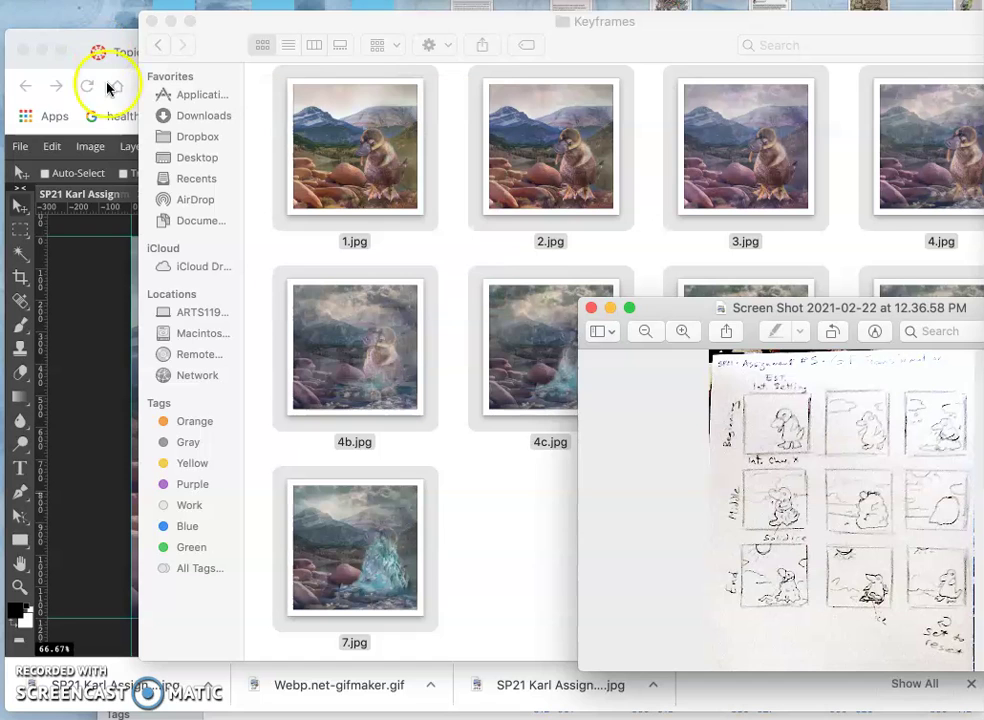
click(74, 42)
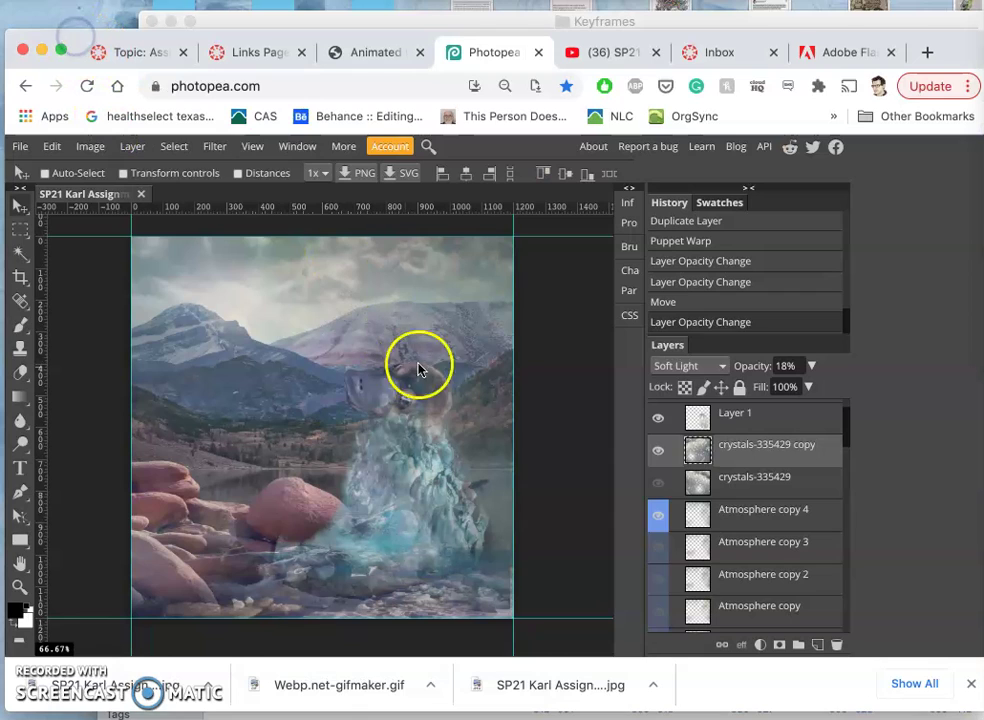
Raise the crystals copy layer to 30% opacity
click(811, 367)
click(765, 390)
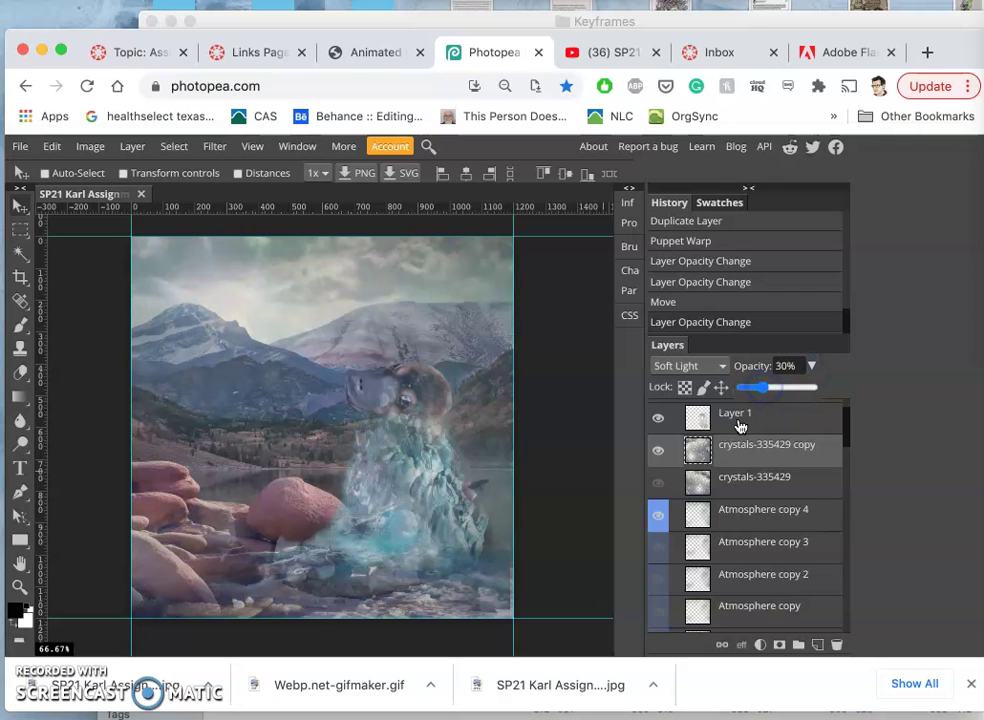
click(780, 461)
scroll(766, 472, up, 1)
Move Layer 1's texture down toward the canvas edge
click(659, 467)
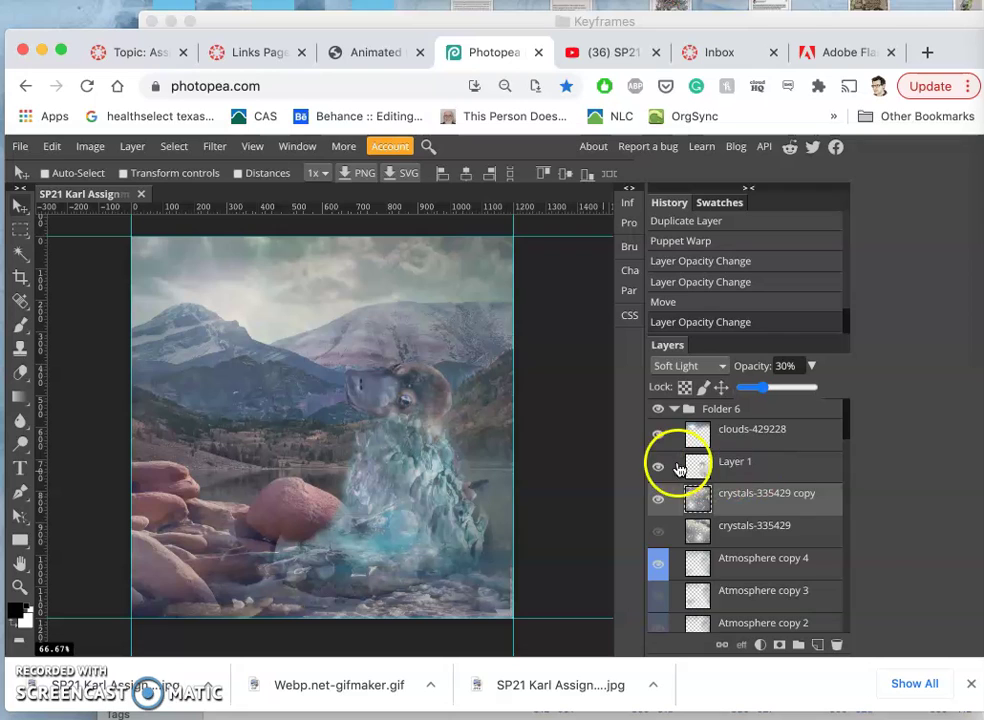
click(718, 462)
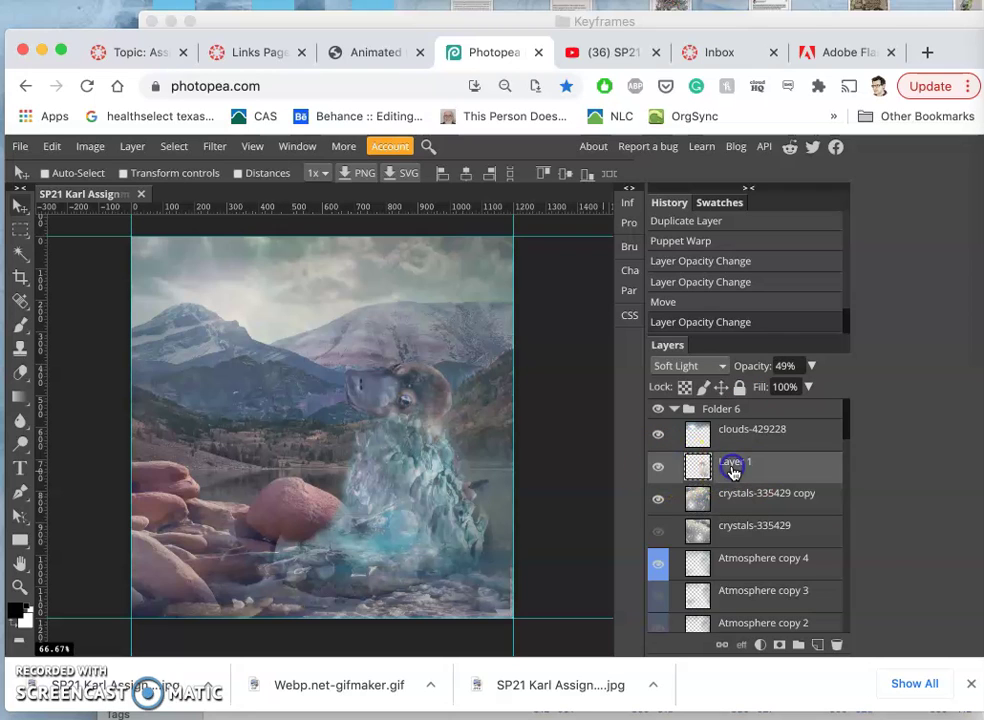
mouse_move(53, 204)
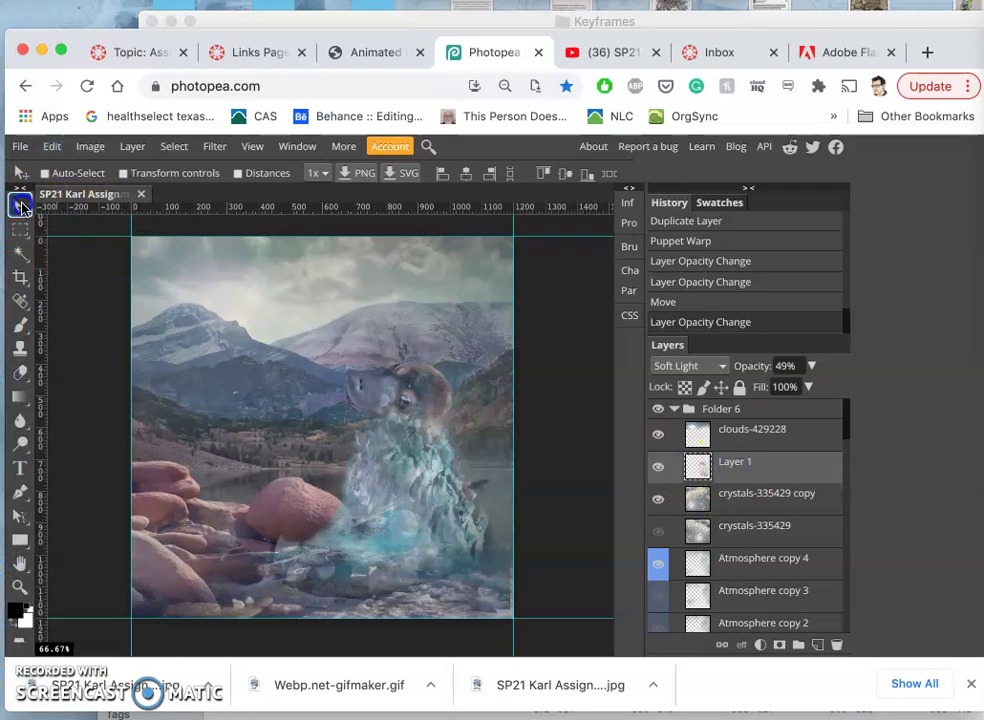
click(420, 490)
drag(420, 490, 424, 520)
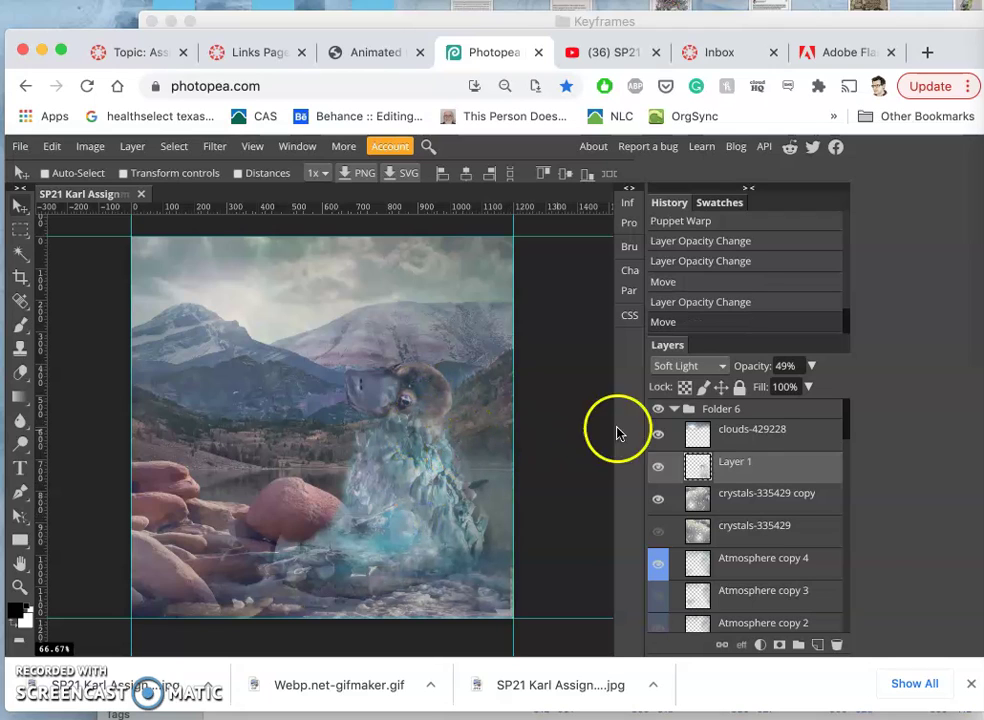
Raise the clouds-429228 layer from 52% to 65% opacity, then select Character copy 6
click(735, 435)
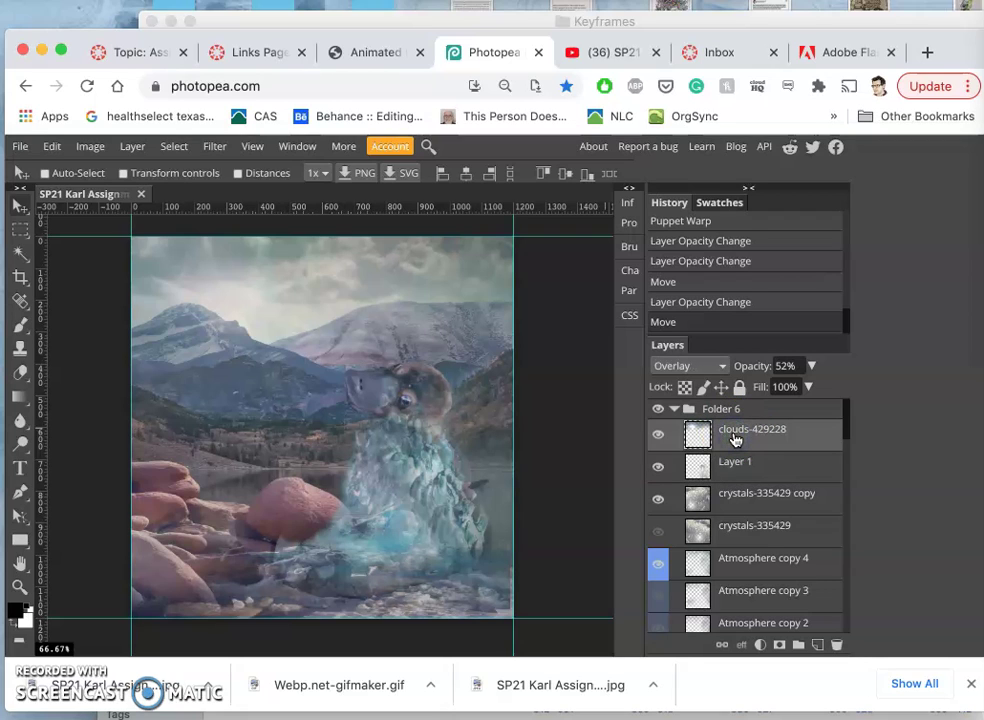
click(811, 367)
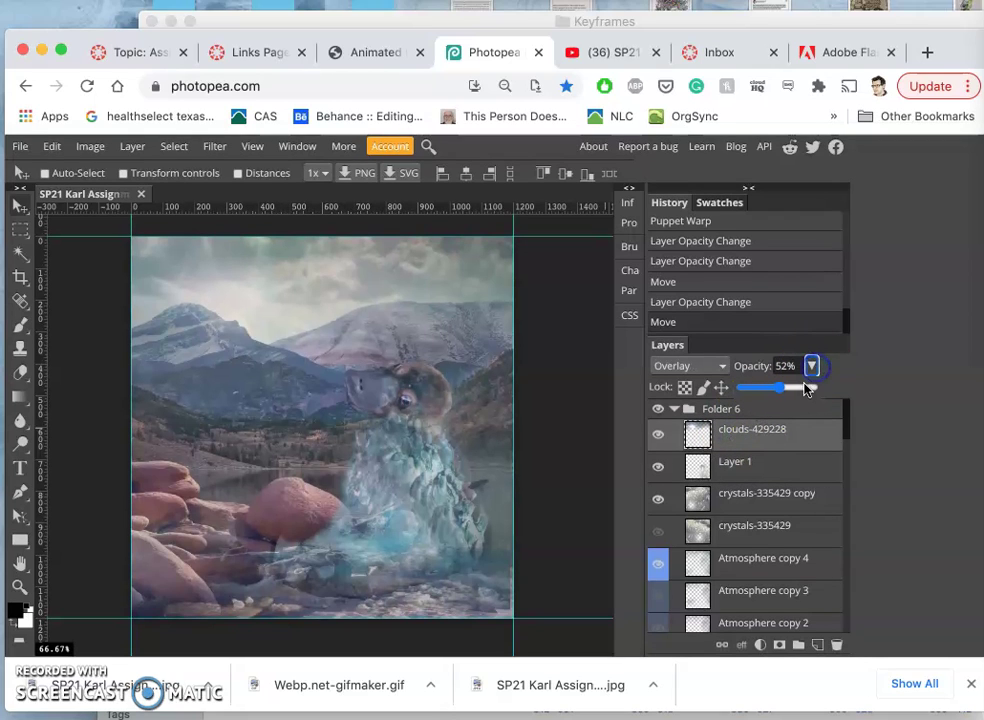
drag(792, 388, 789, 390)
scroll(718, 562, down, 5)
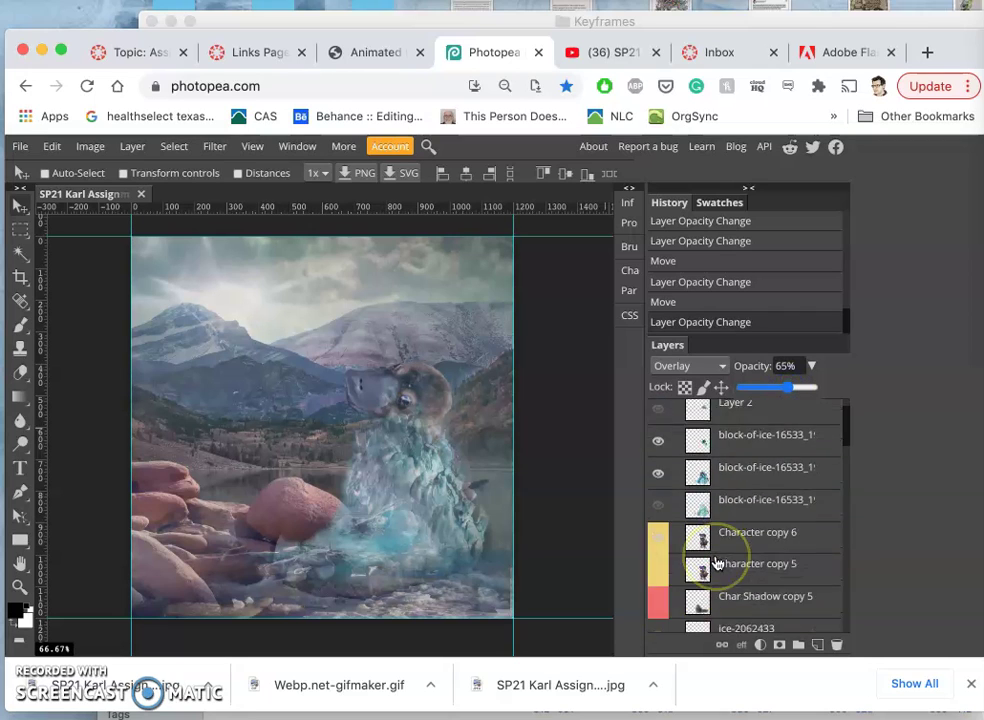
scroll(716, 565, down, 3)
scroll(703, 549, up, 1)
click(740, 464)
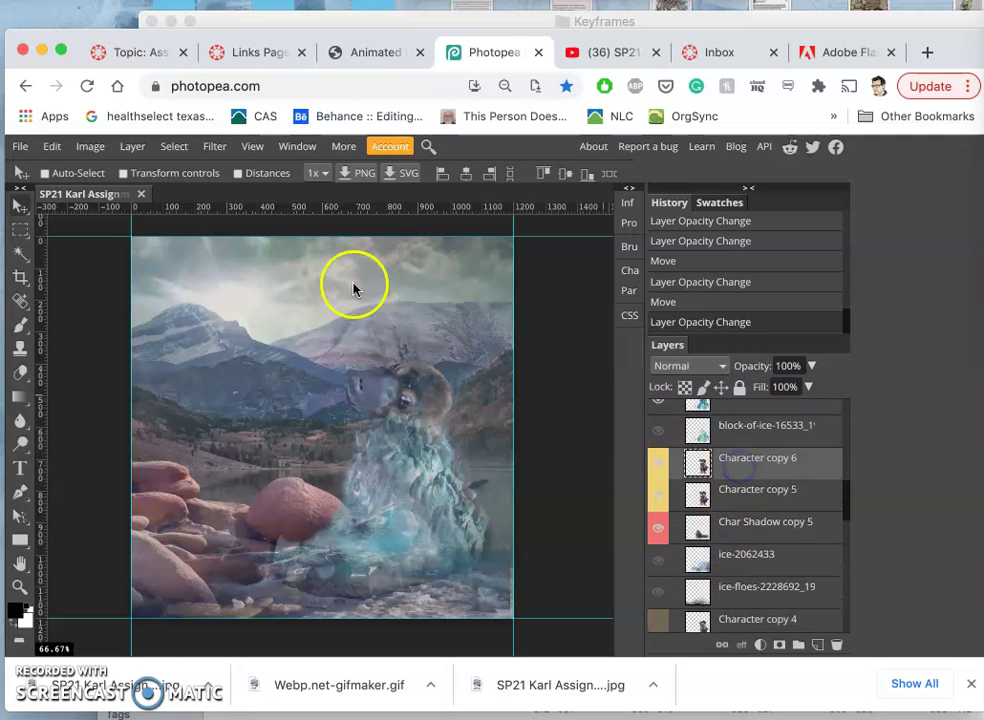
Apply Hue/Saturation to Character copy 6 with hue about +18 and saturation about +16
click(90, 147)
mouse_move(128, 178)
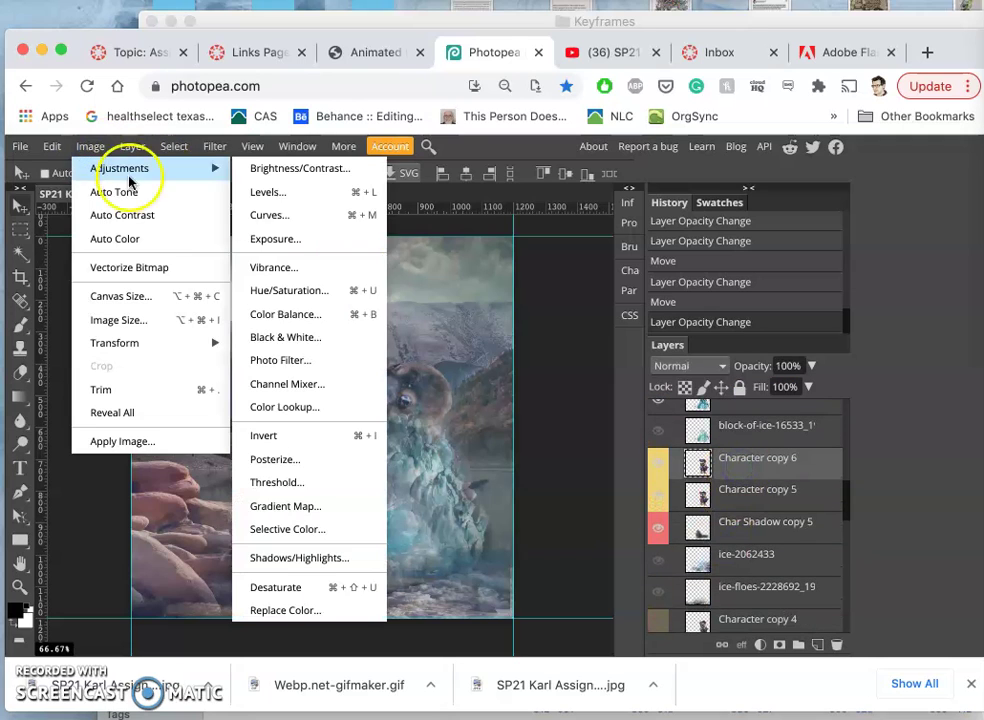
click(272, 290)
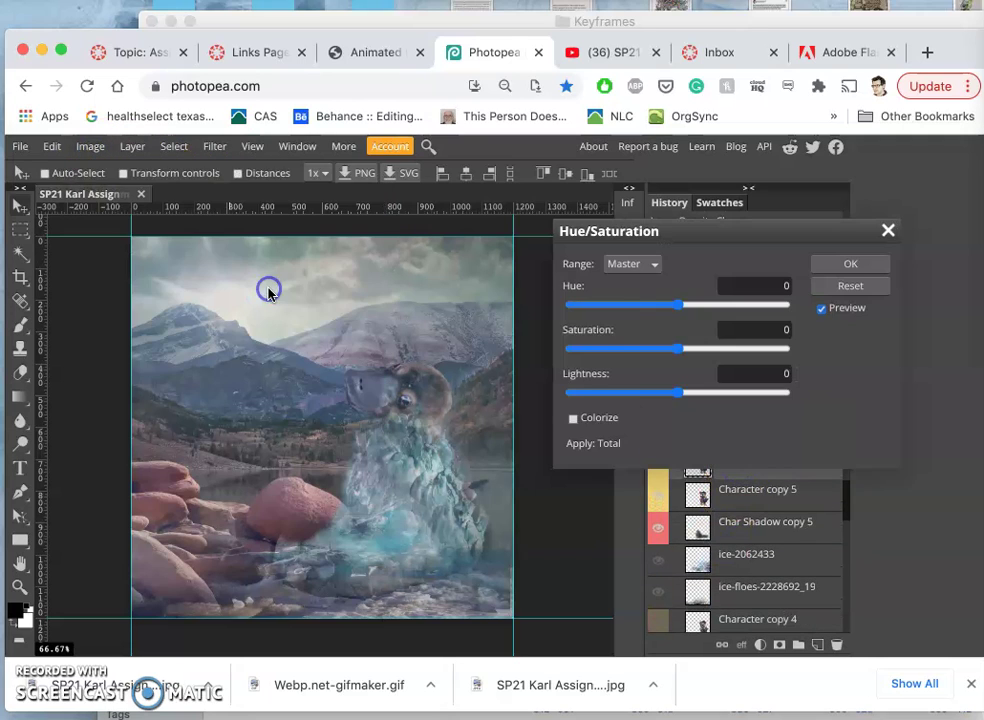
click(674, 352)
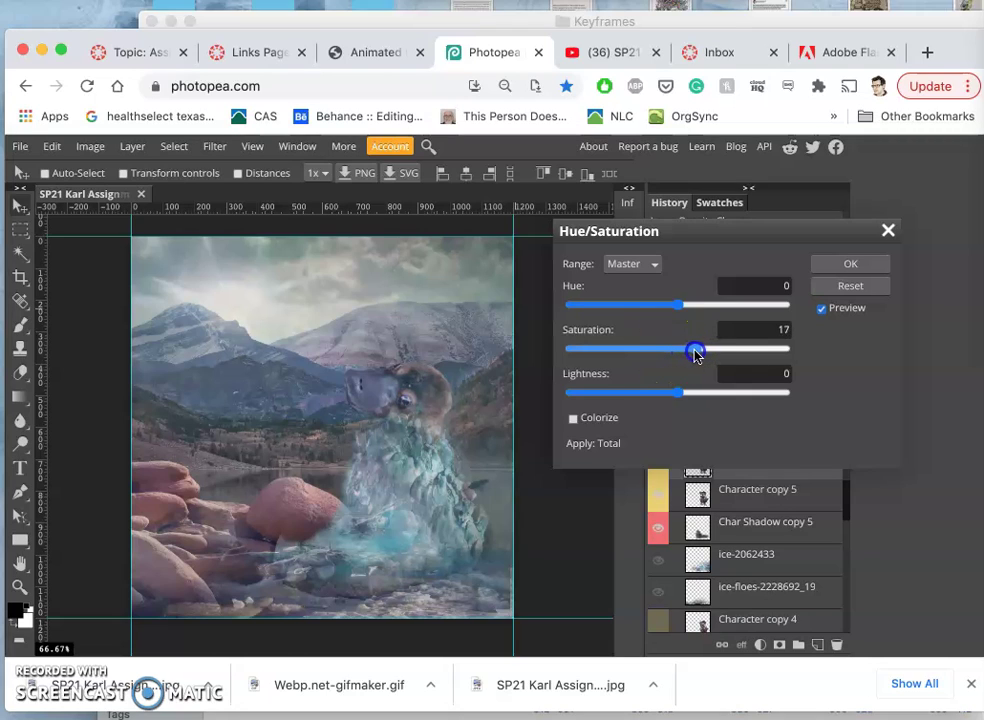
drag(697, 355, 684, 312)
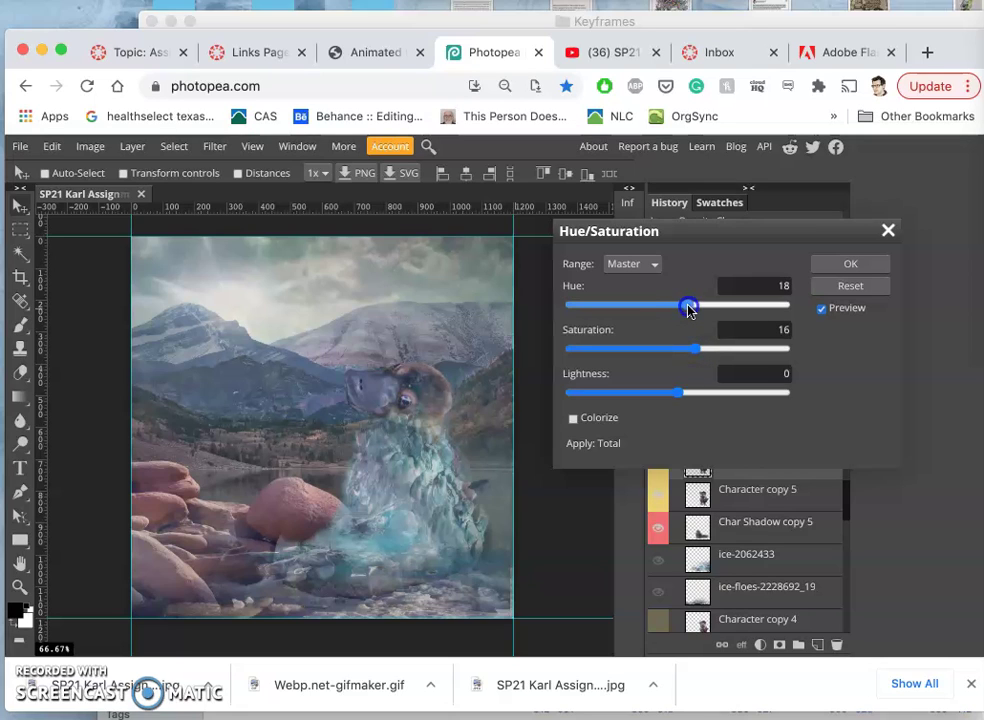
click(843, 262)
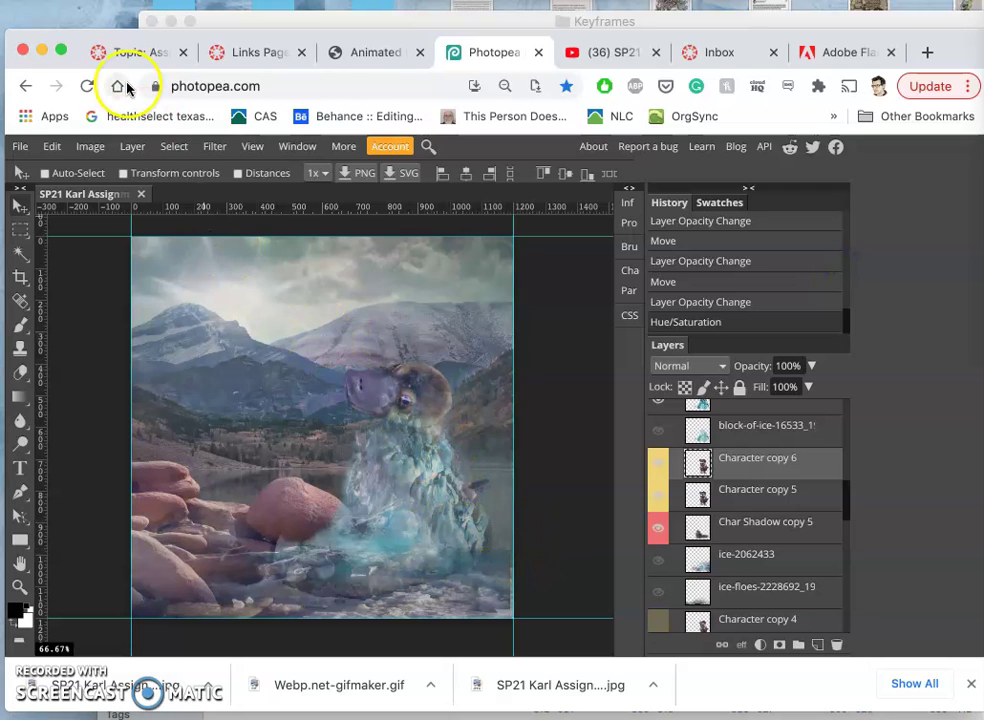
Export the composite as a 1200×1200 JPG at 70% quality and save the download
click(19, 146)
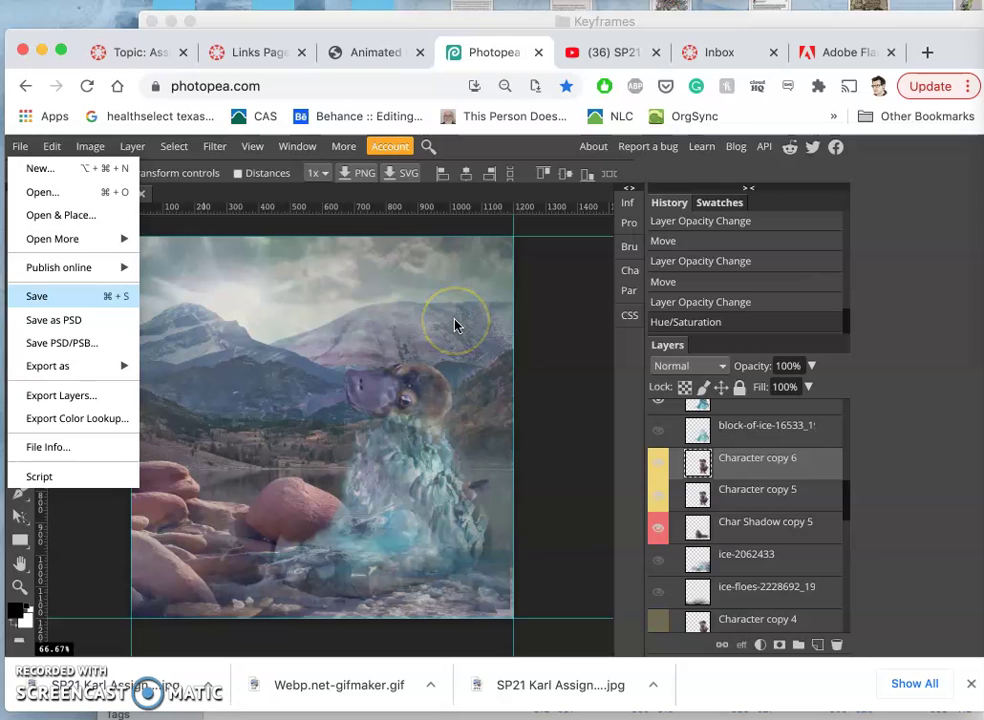
click(245, 270)
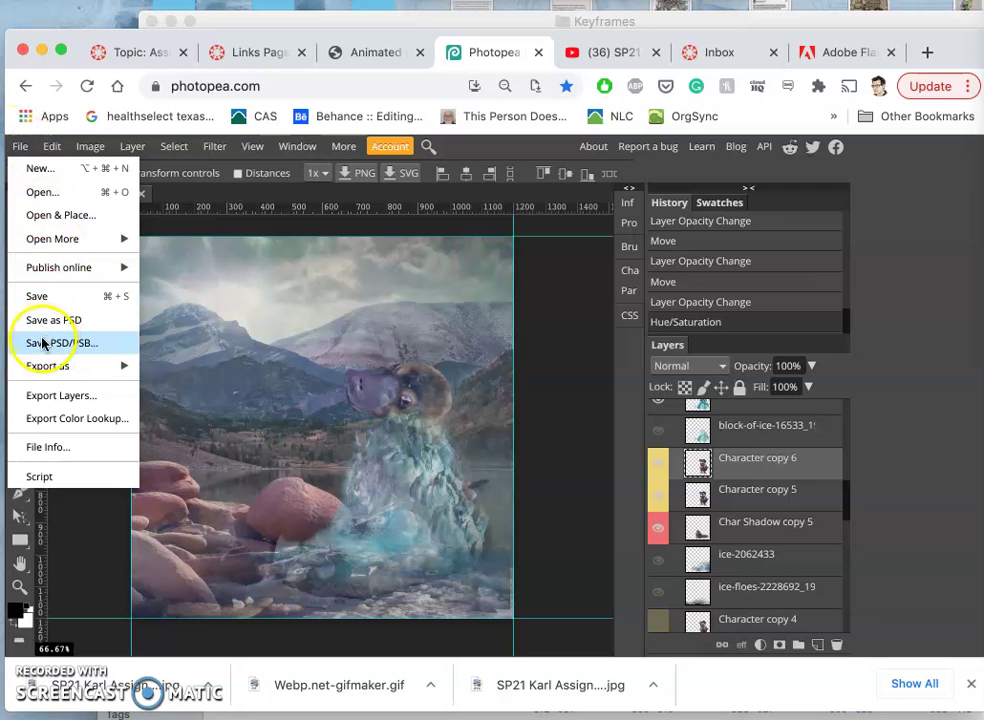
mouse_move(125, 366)
click(165, 389)
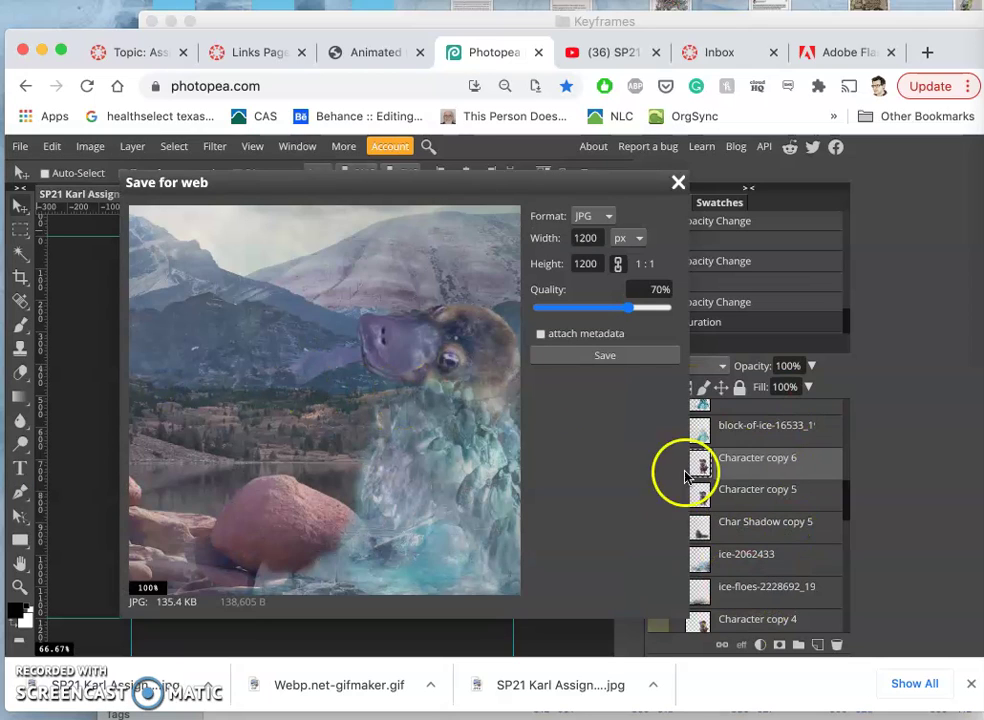
click(601, 357)
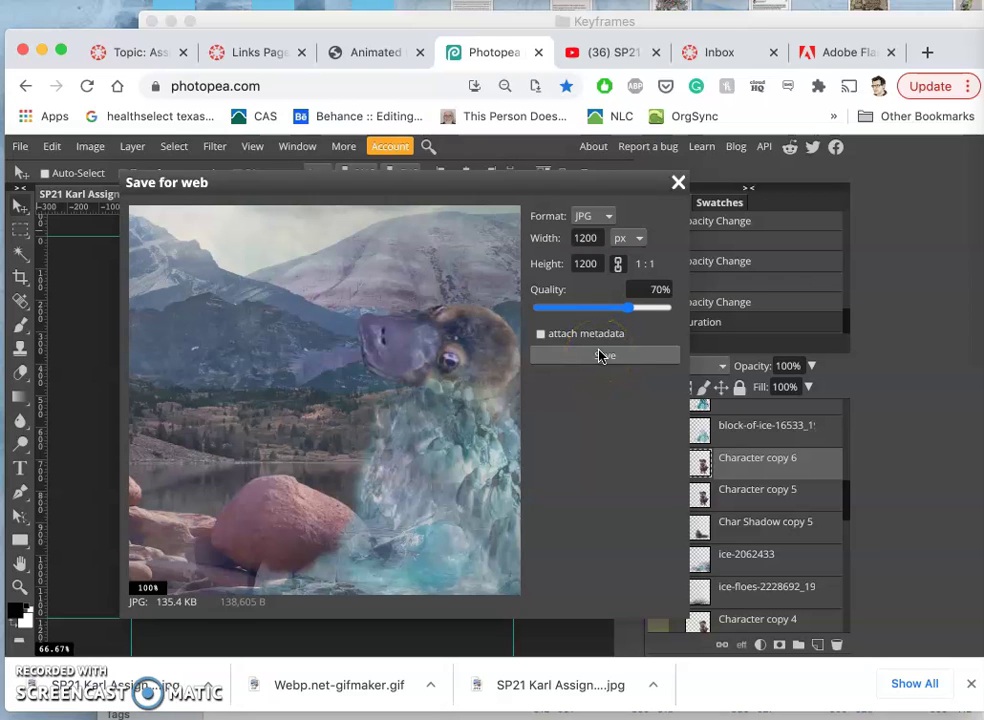
click(601, 357)
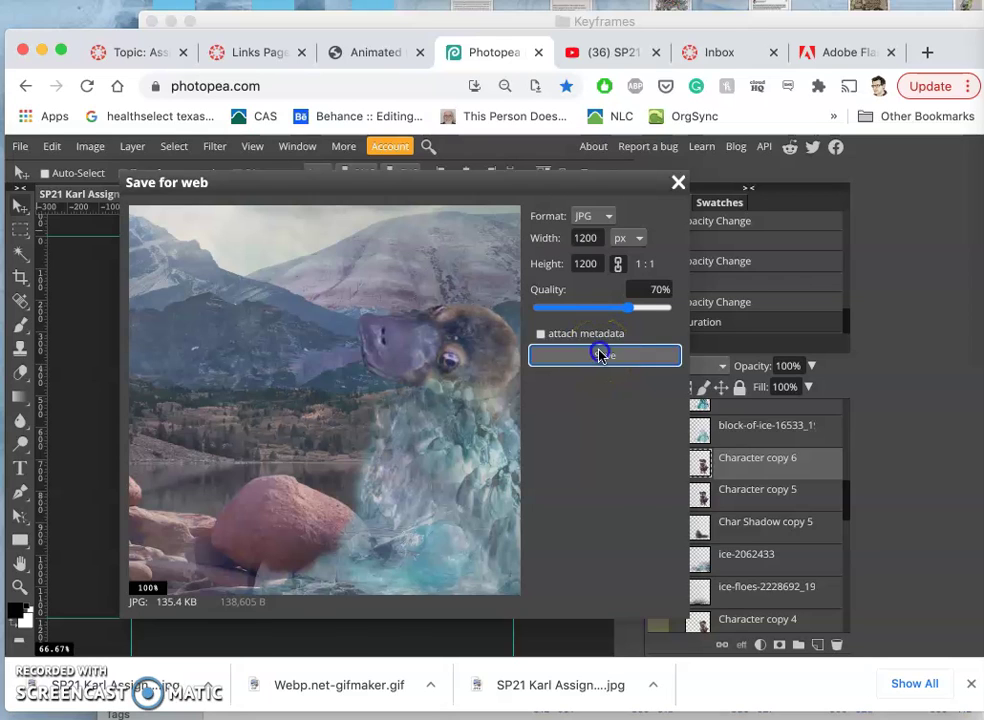
scroll(716, 545, up, 4)
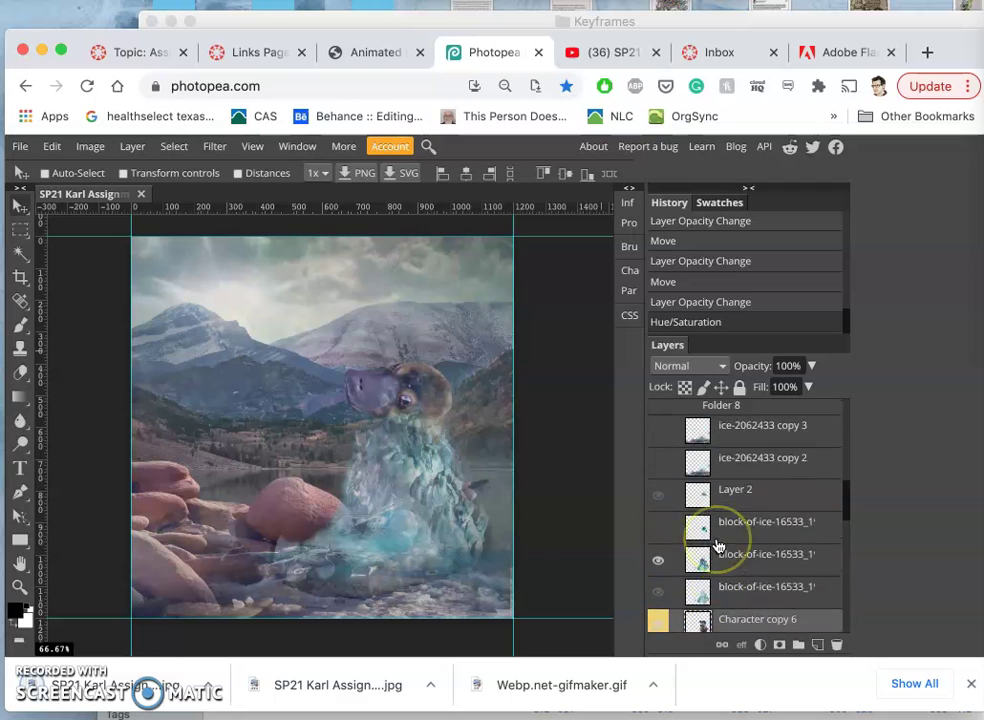
scroll(716, 545, down, 5)
scroll(716, 545, up, 6)
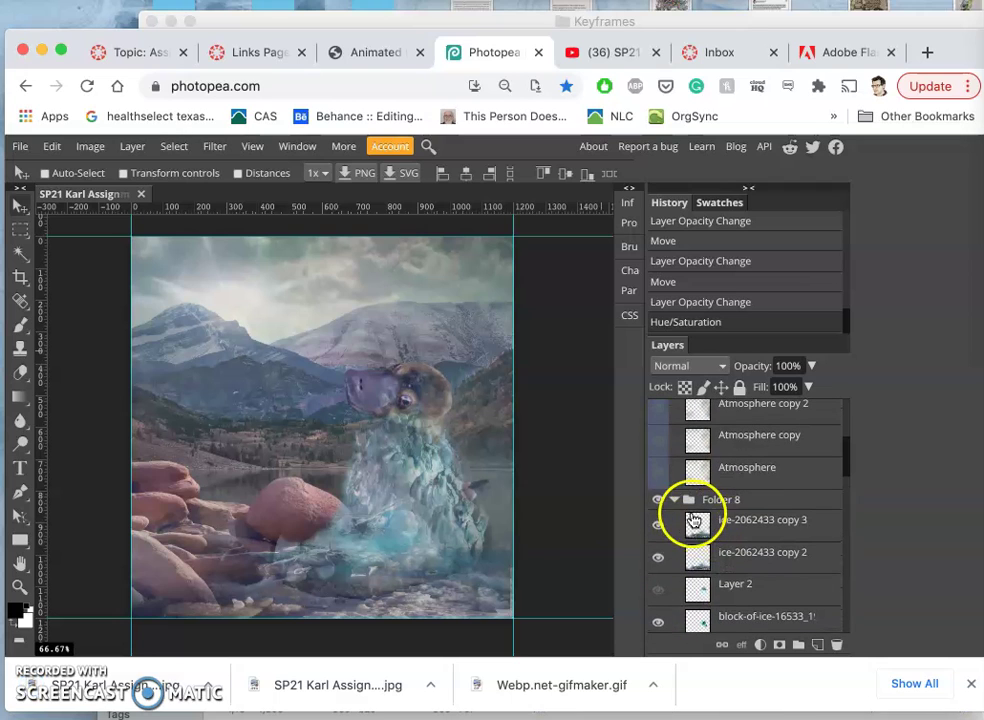
scroll(694, 515, up, 5)
scroll(694, 515, down, 10)
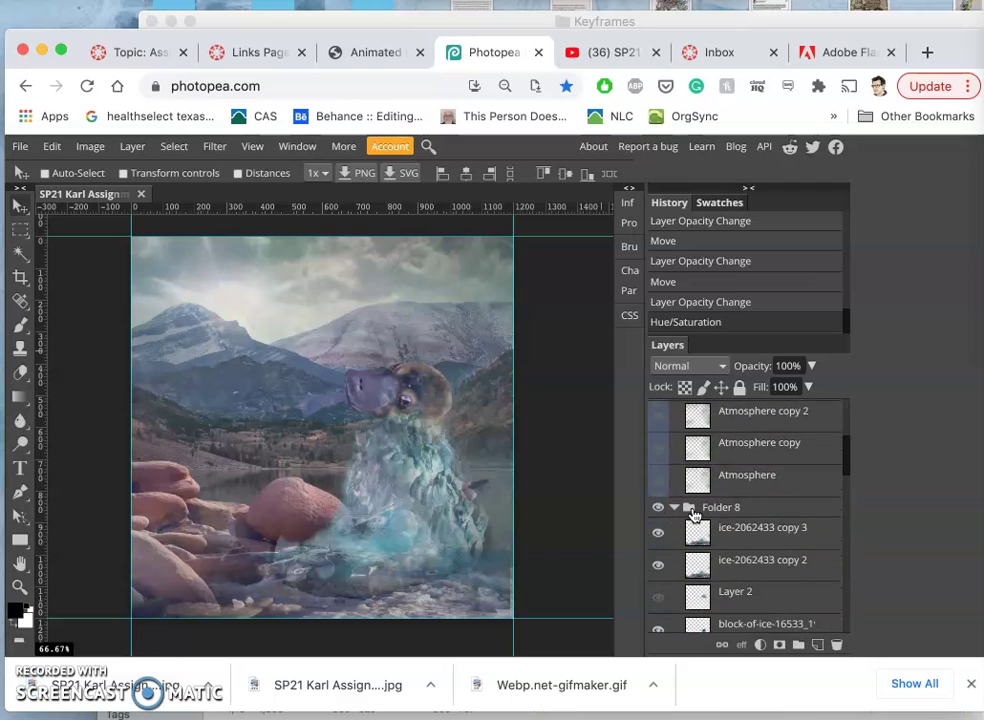
click(687, 21)
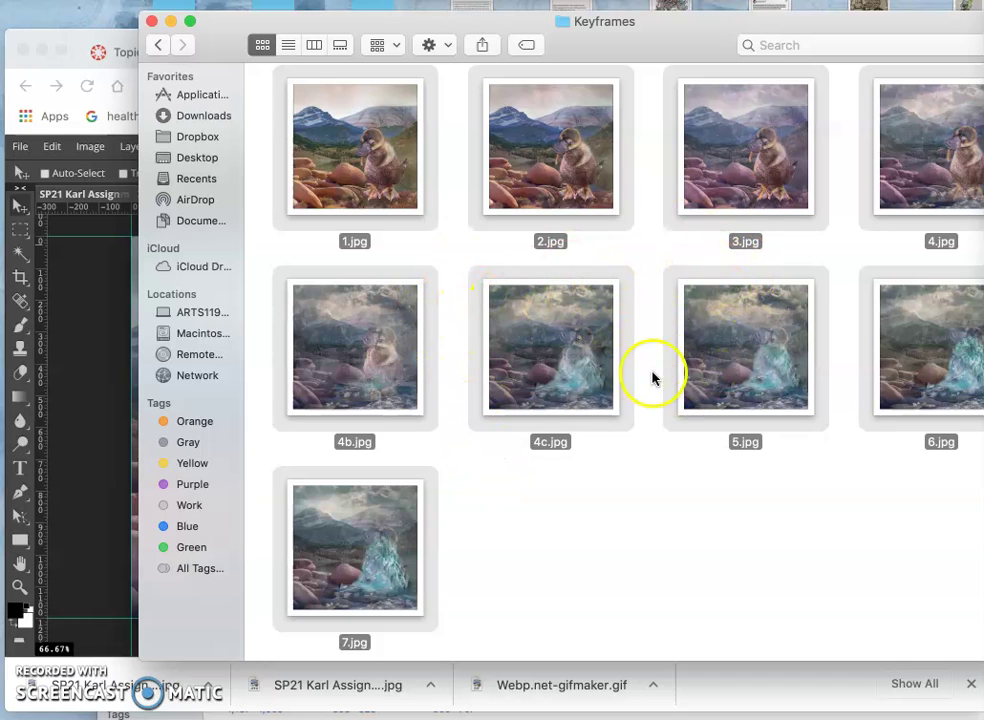
click(98, 392)
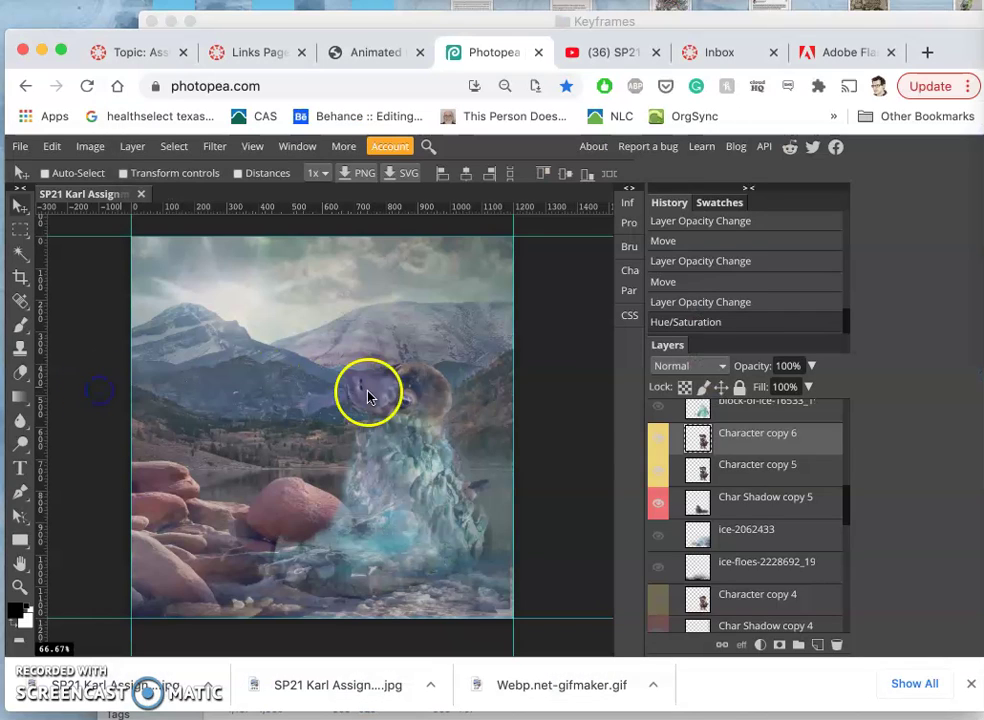
scroll(725, 530, up, 8)
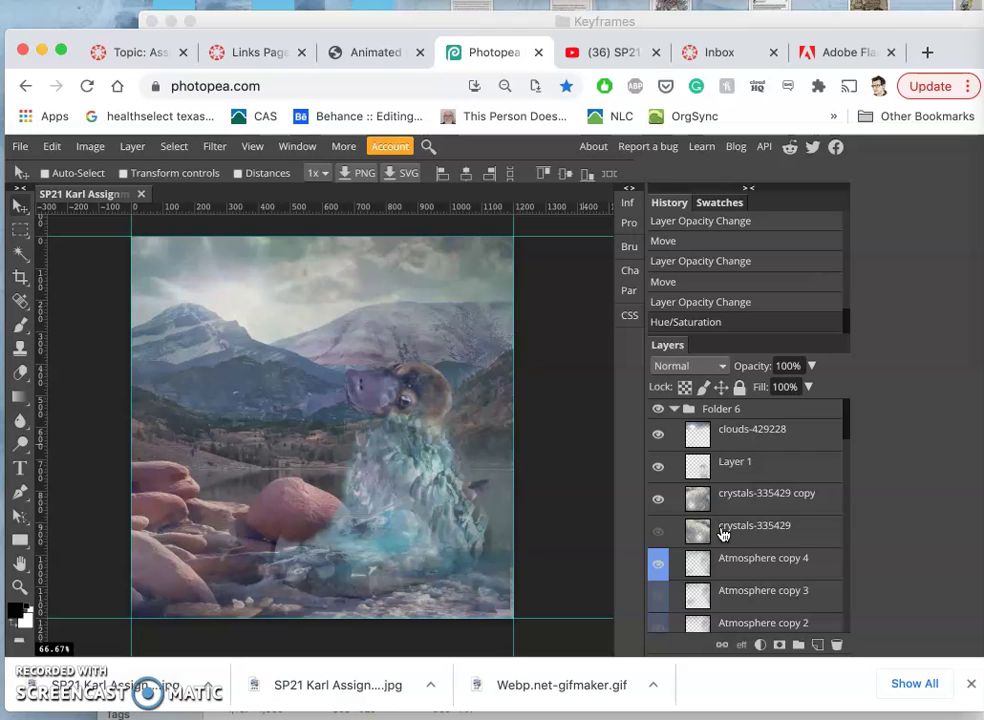
mouse_move(668, 486)
mouse_down()
mouse_move(600, 494)
mouse_move(542, 534)
mouse_move(443, 503)
mouse_move(198, 268)
mouse_move(685, 391)
mouse_move(700, 386)
mouse_up()
scroll(443, 503, left, 2)
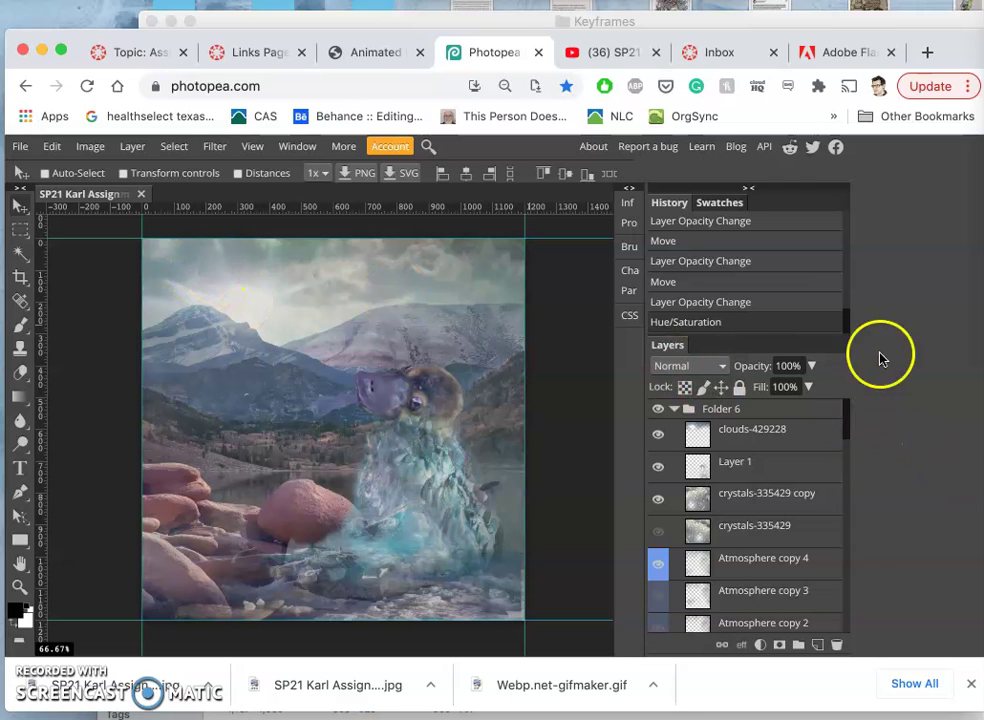
Open the Downloads folder from the Dock in a Finder window
mouse_move(12, 516)
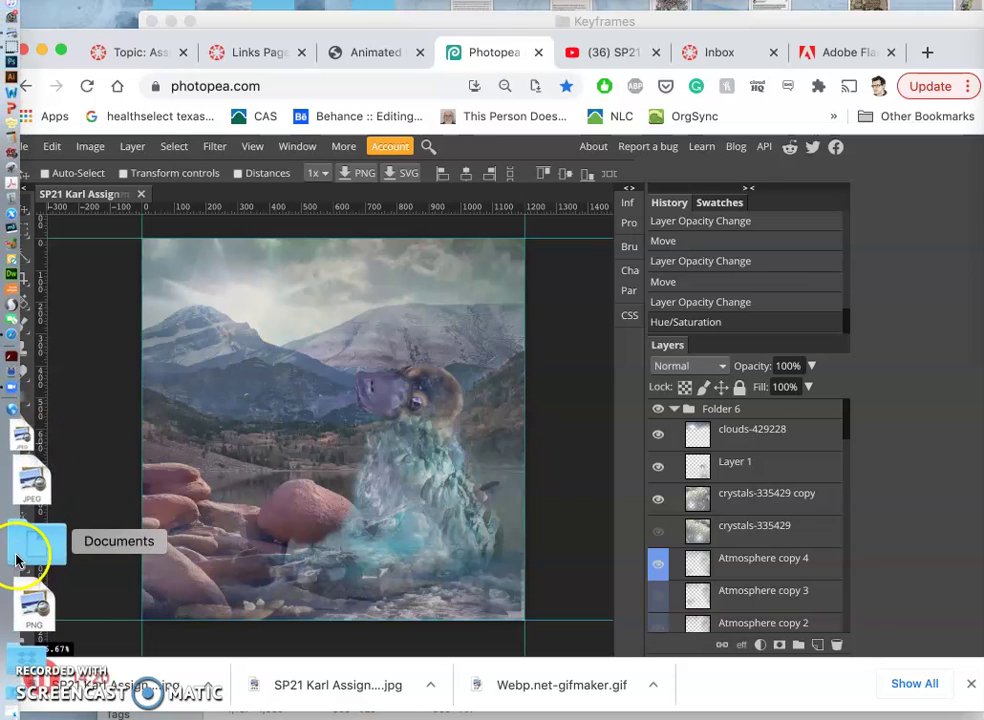
click(14, 600)
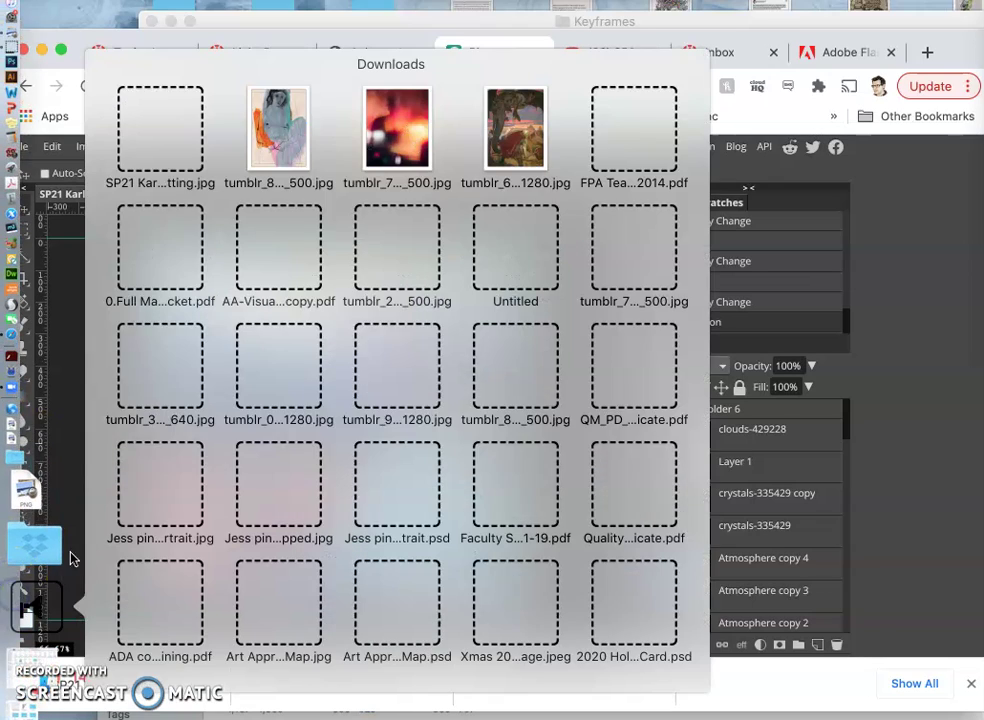
scroll(448, 545, down, 5)
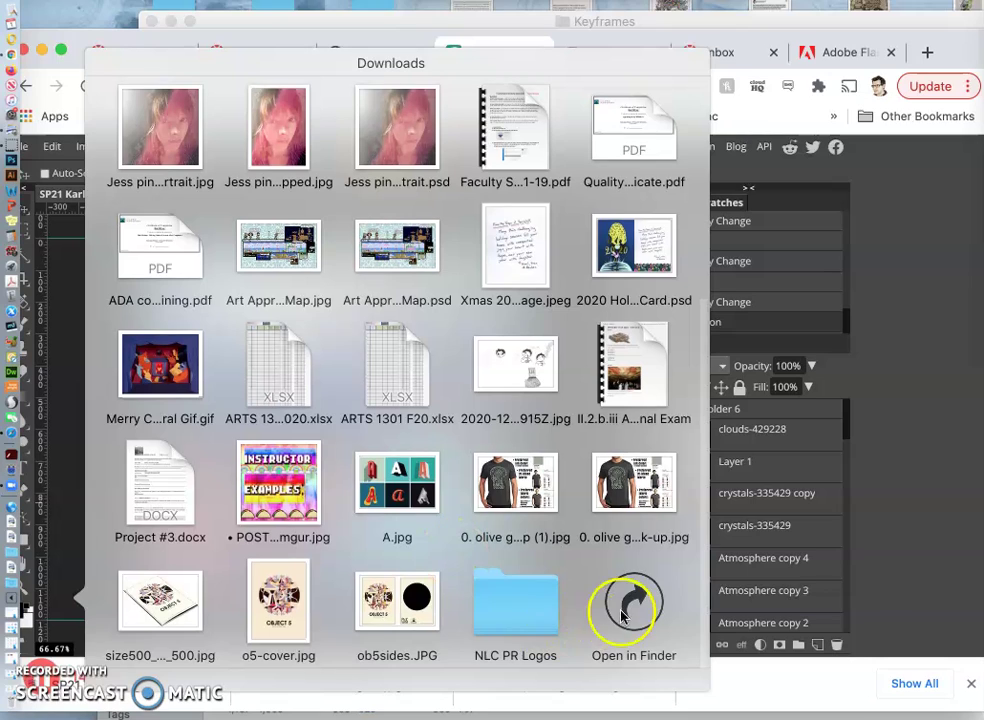
click(635, 600)
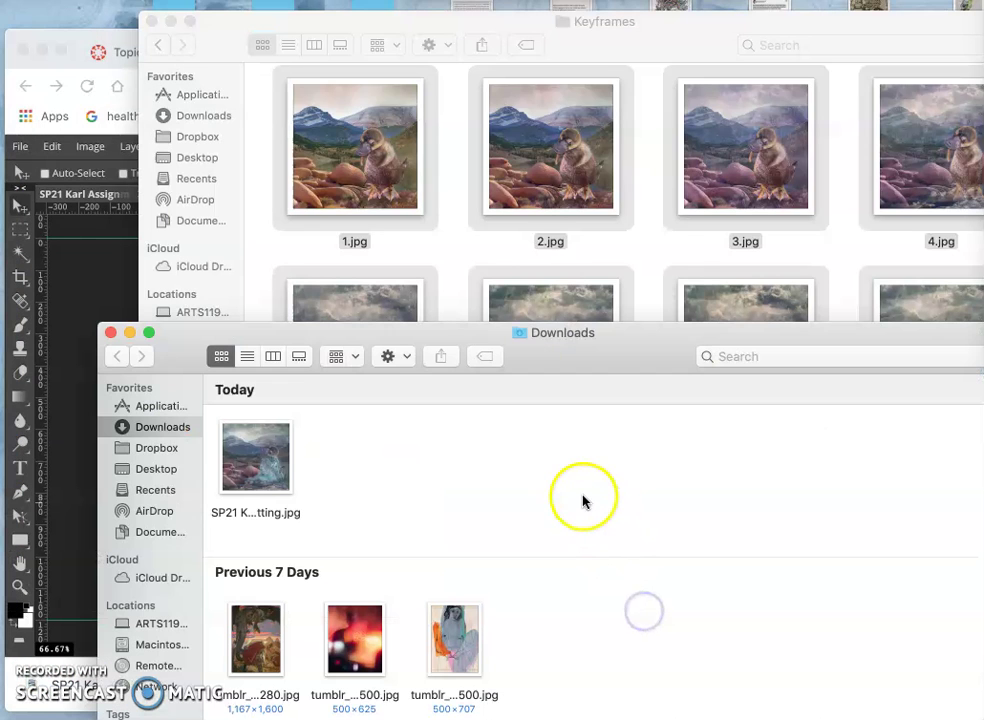
click(649, 234)
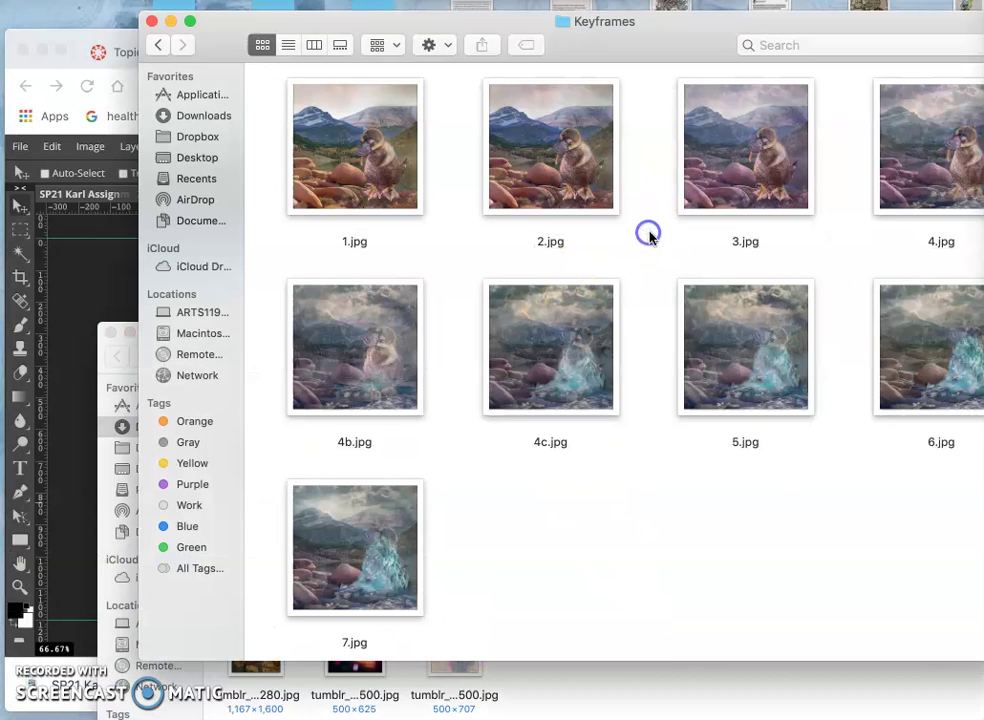
click(105, 358)
Rename the exported JPG to 7b.jpg and move it into the Keyframes folder
click(256, 512)
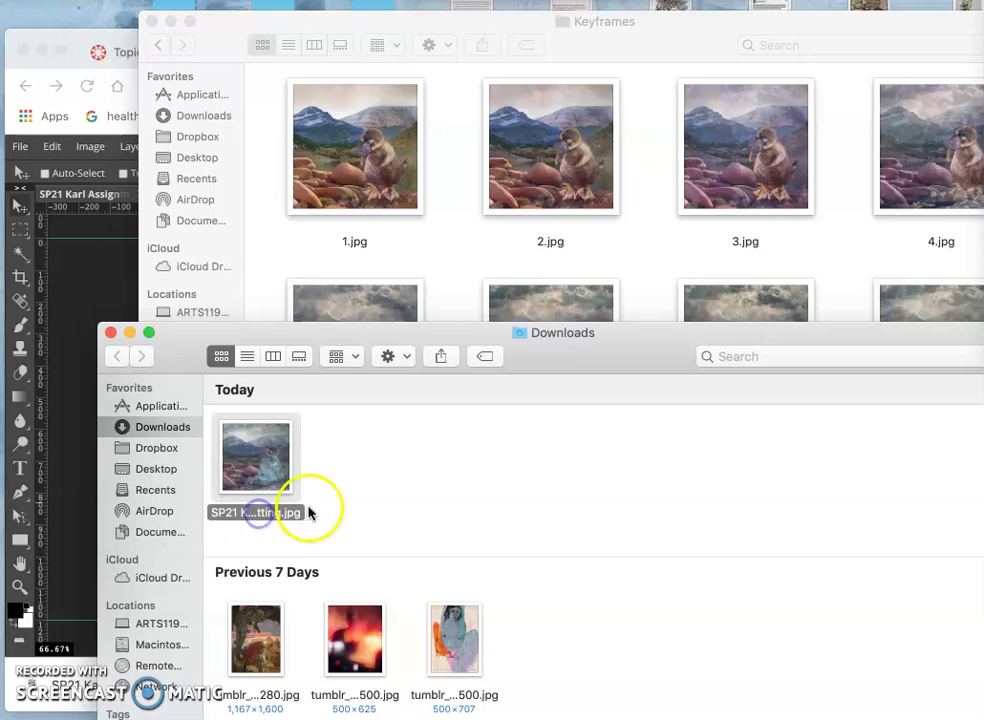
click(284, 511)
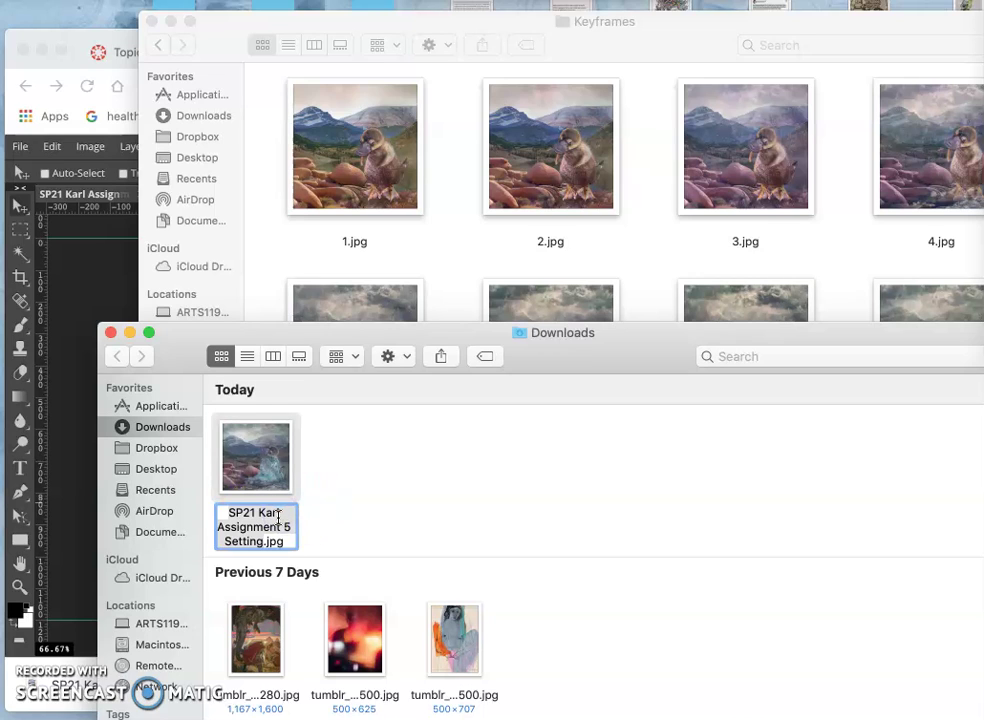
text(7)
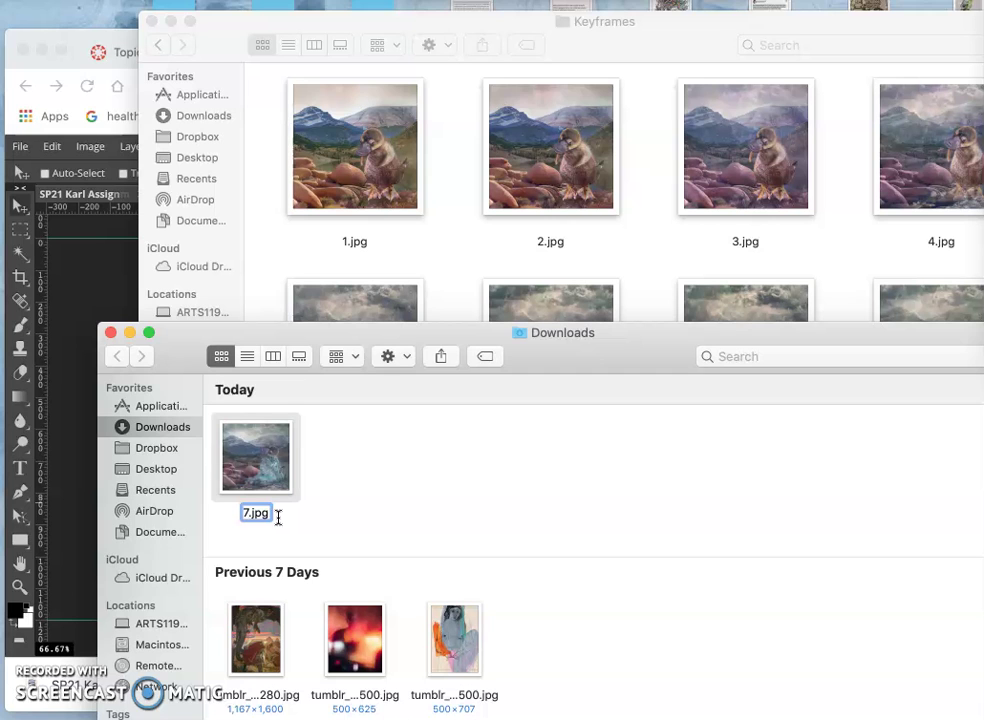
text(b)
click(375, 538)
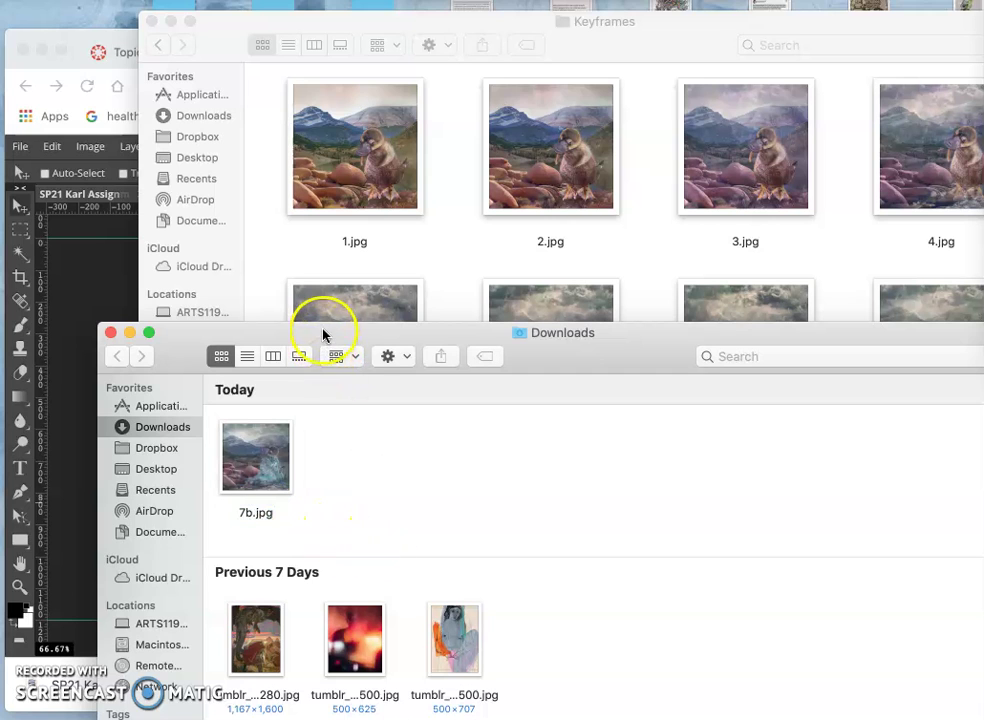
drag(323, 335, 479, 541)
drag(411, 650, 483, 485)
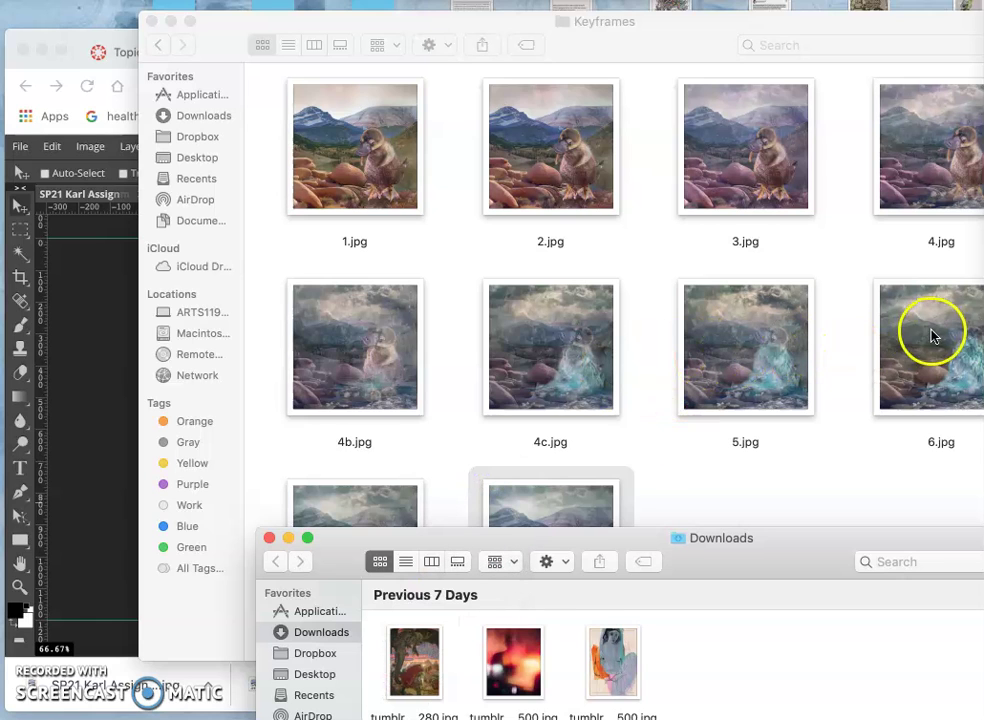
Bring the storyboard sketch screenshot in Preview to the front
key(super+Tab)
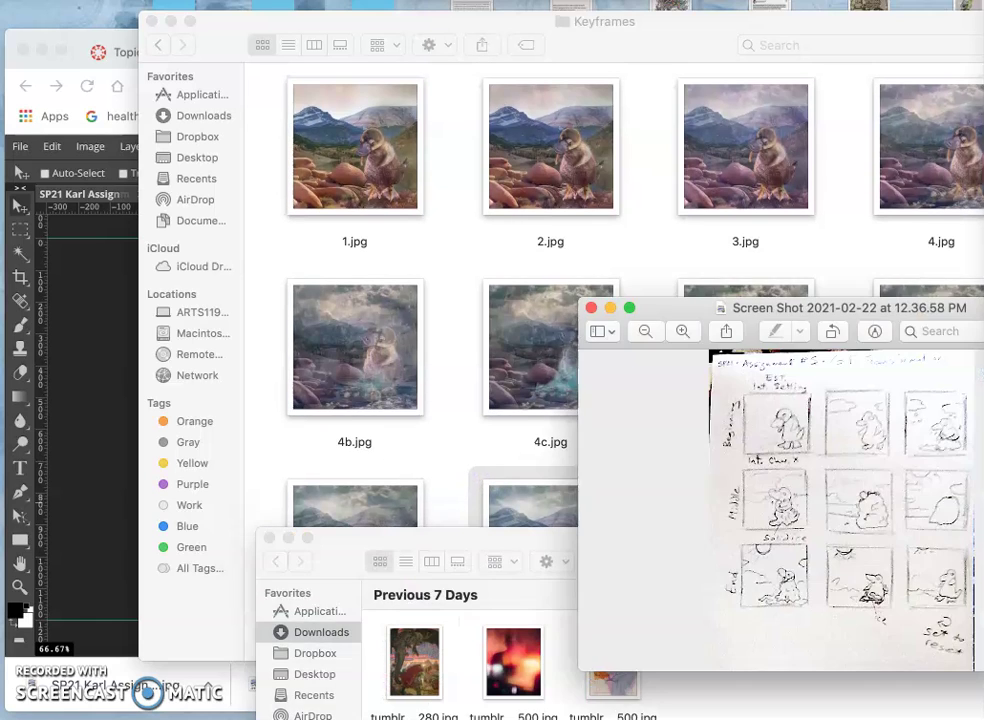